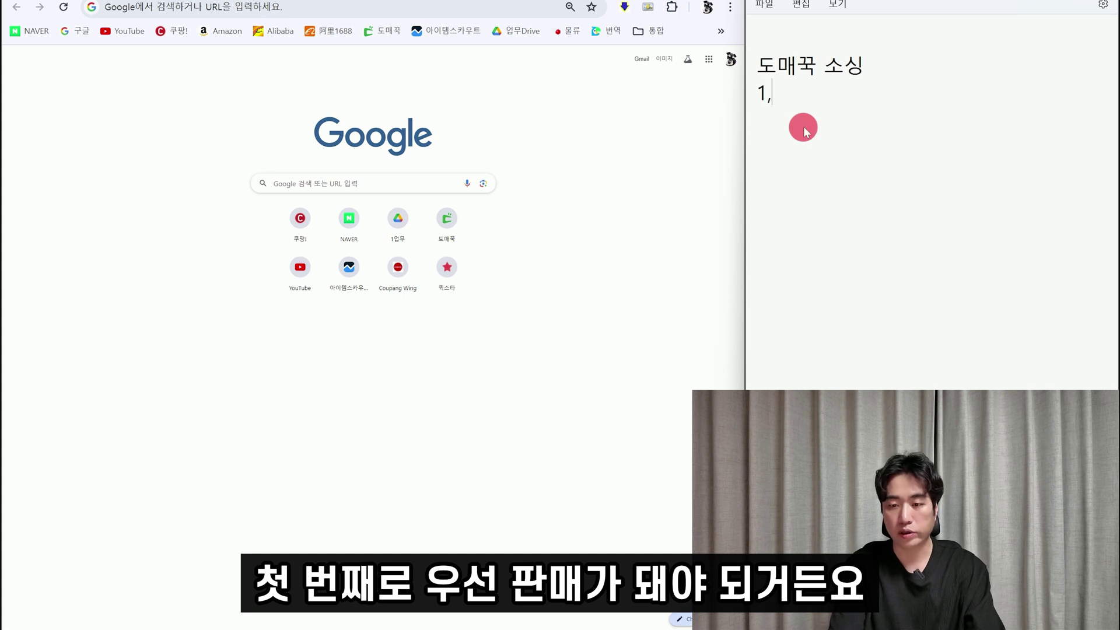
# Step: Write the criteria "1.가격이 싼것으로" and "2.시즌상품" on separate lines under the 도매꾹 소싱 heading in the note
pyautogui.write('.가격이 싼거')
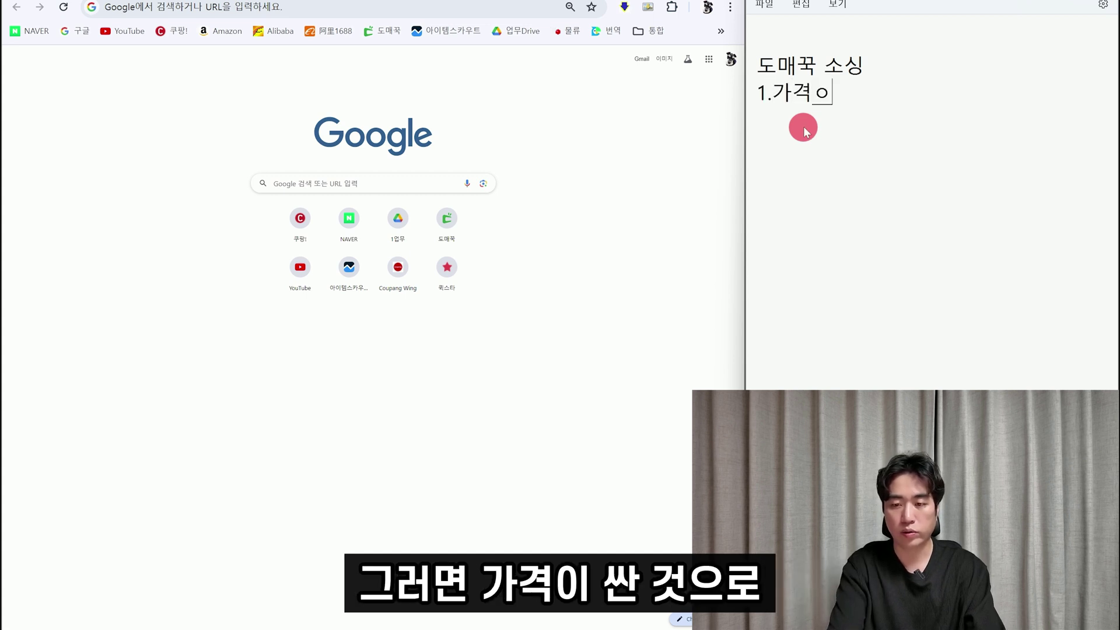
pyautogui.write('ㅅ으로')
pyautogui.press('Return')
pyautogui.write('2.')
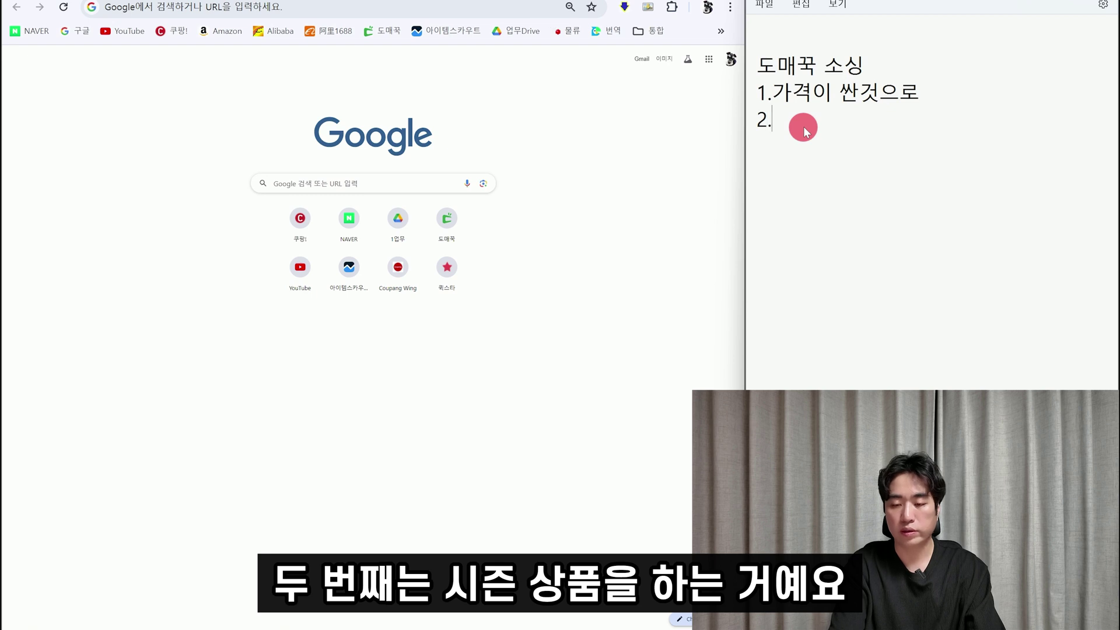
pyautogui.write('시즌상품')
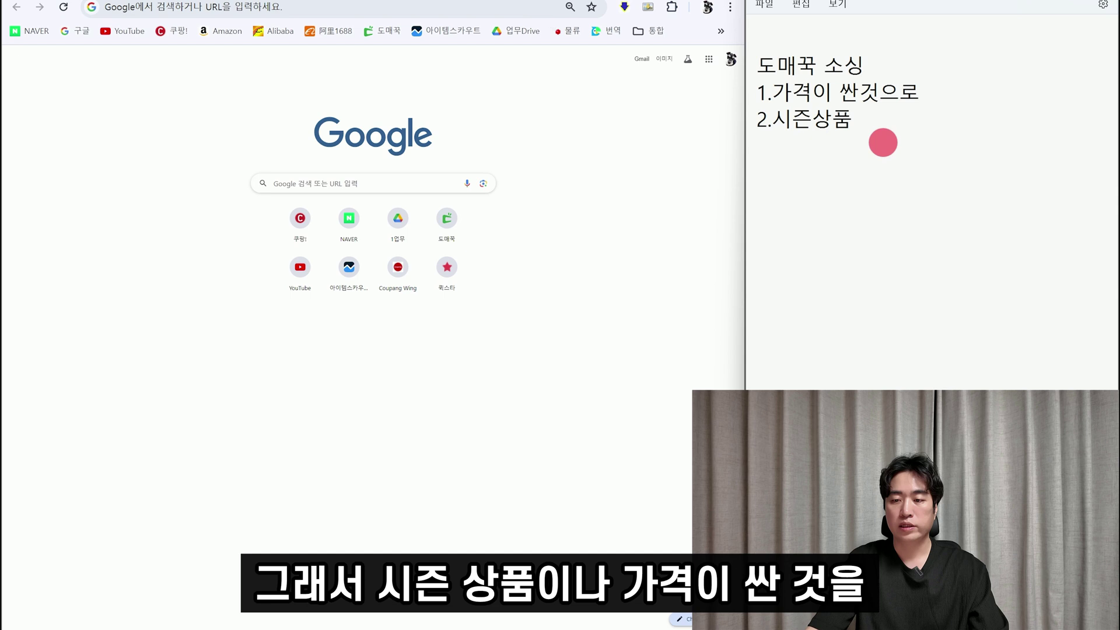
# Step: Shorten the first criterion in the note to "1.가격이 싼것"
pyautogui.click(774, 92)
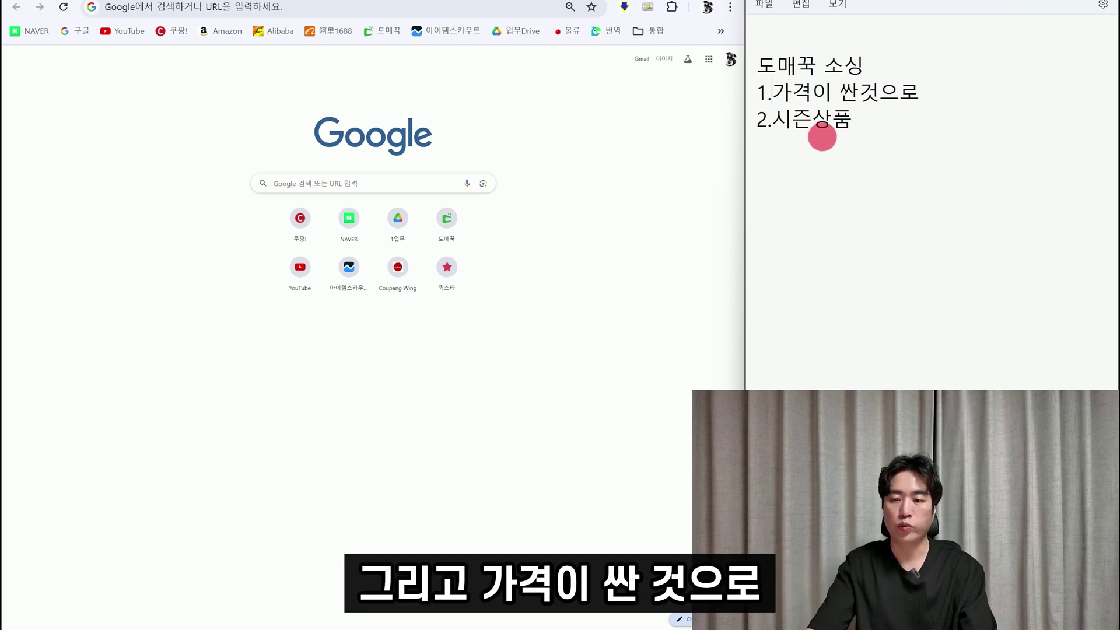
pyautogui.moveTo(920, 94); pyautogui.dragTo(884, 99)
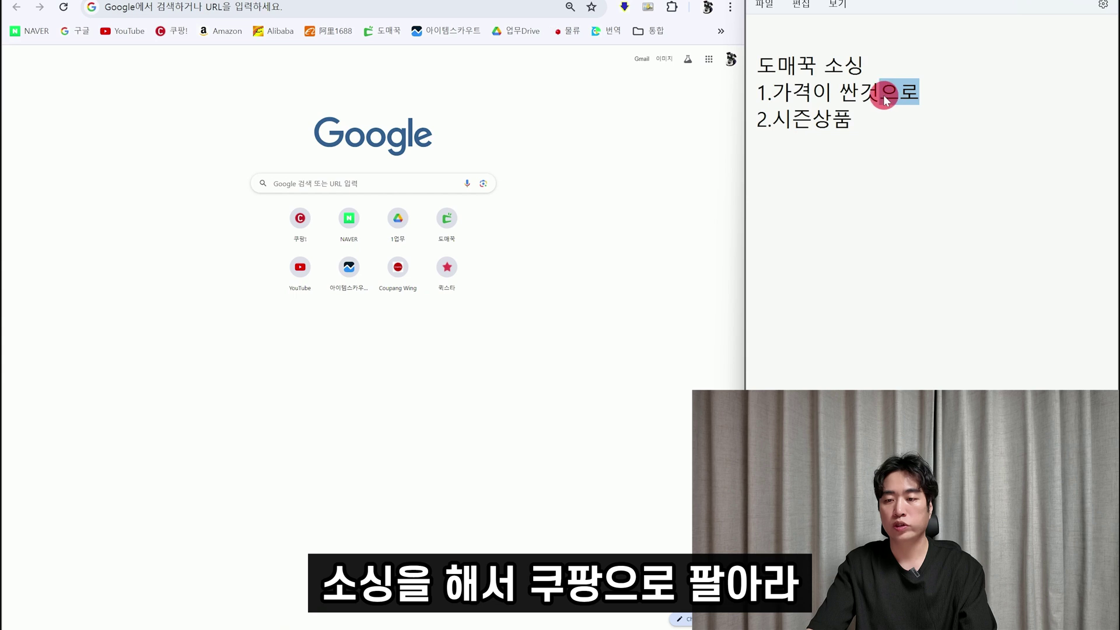
pyautogui.press('BackSpace')
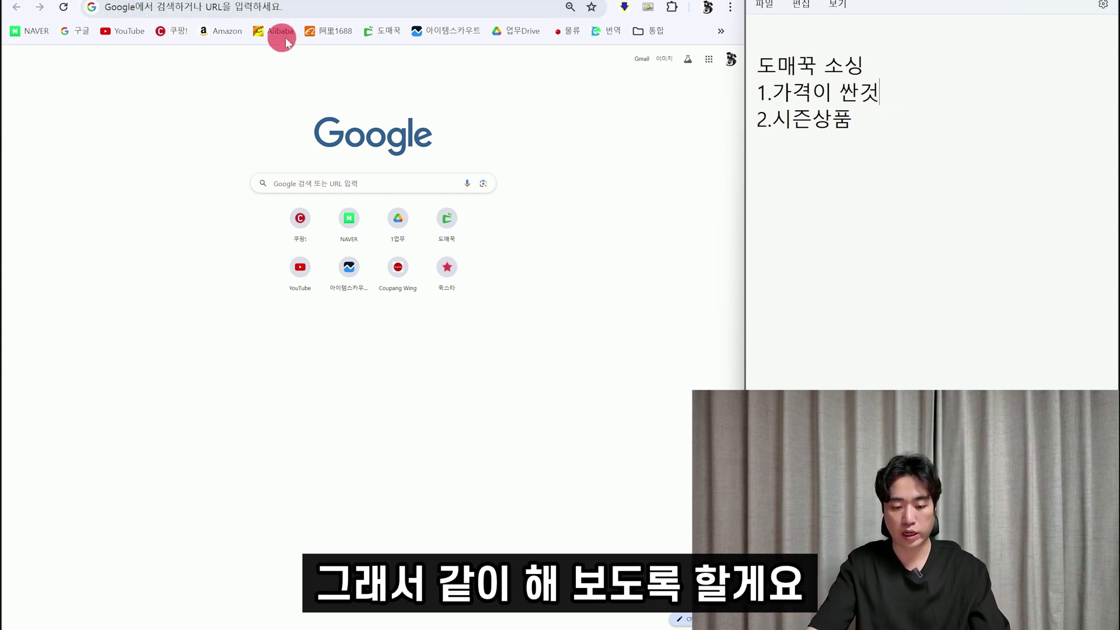
# Step: Go to the 도매꾹 wholesale site in the browser and browse its 인기100 product ranking
pyautogui.click(446, 218)
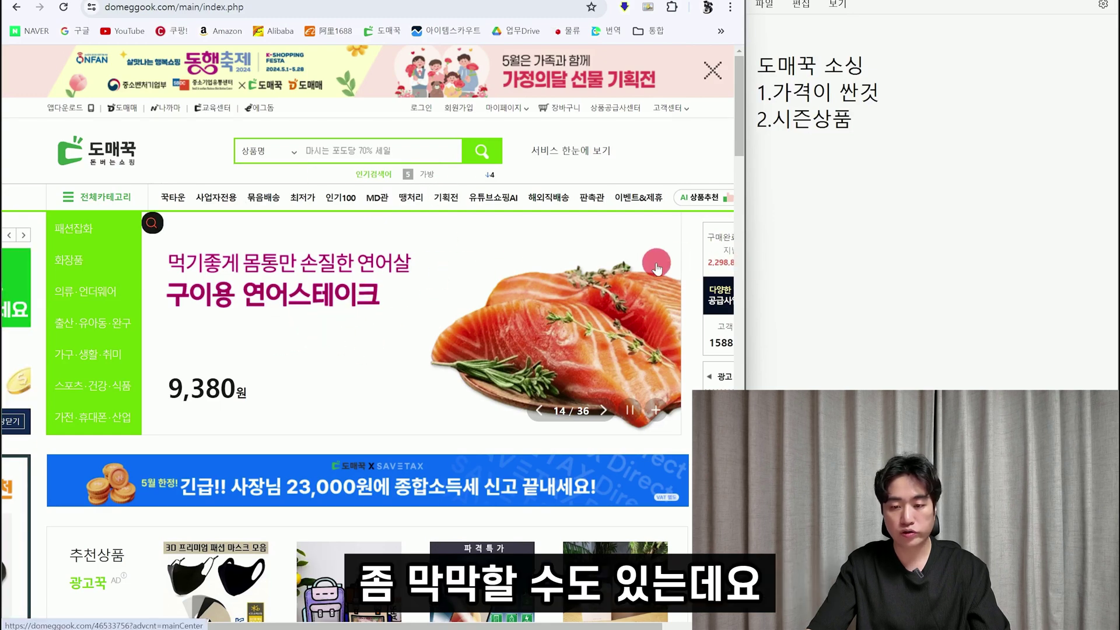
pyautogui.scroll(-3, 539, 299)
pyautogui.scroll(2, 540, 299)
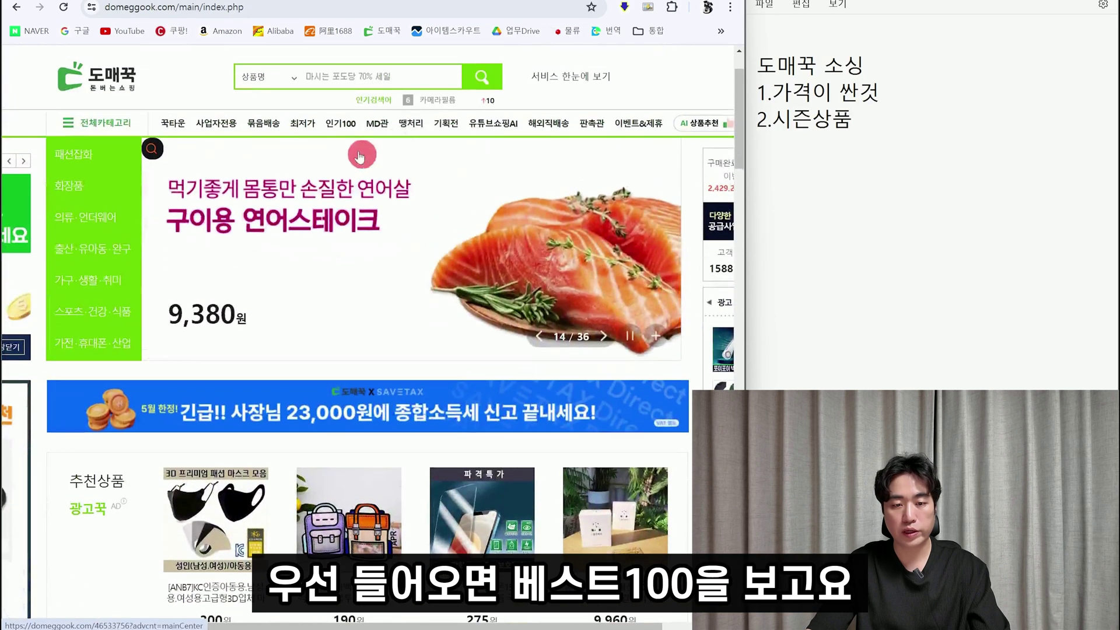
pyautogui.click(347, 127)
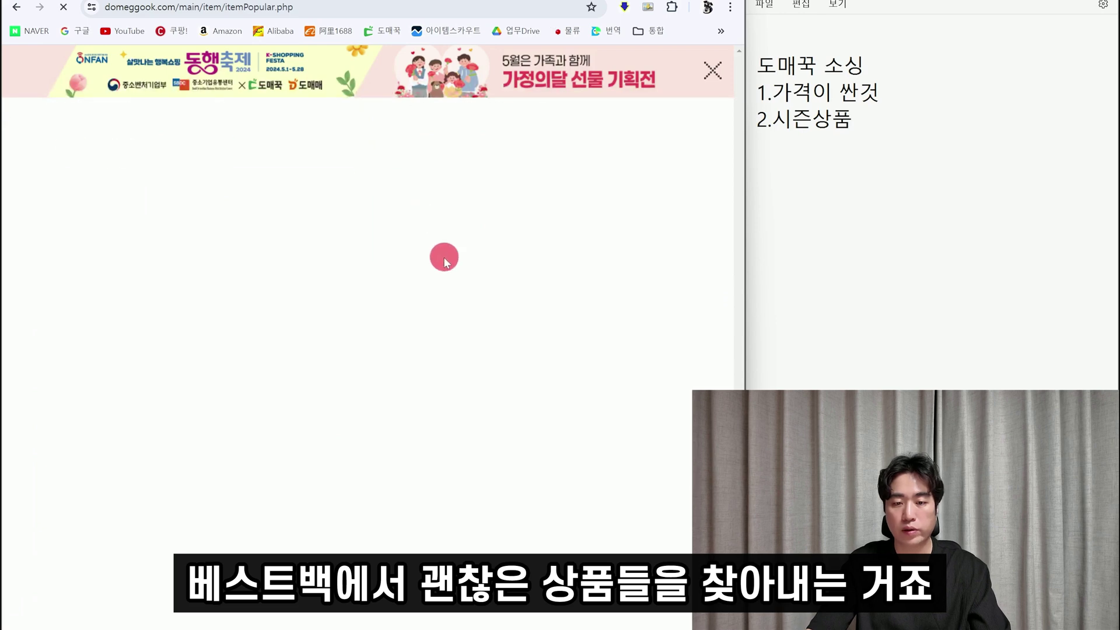
pyautogui.scroll(-15, 464, 306)
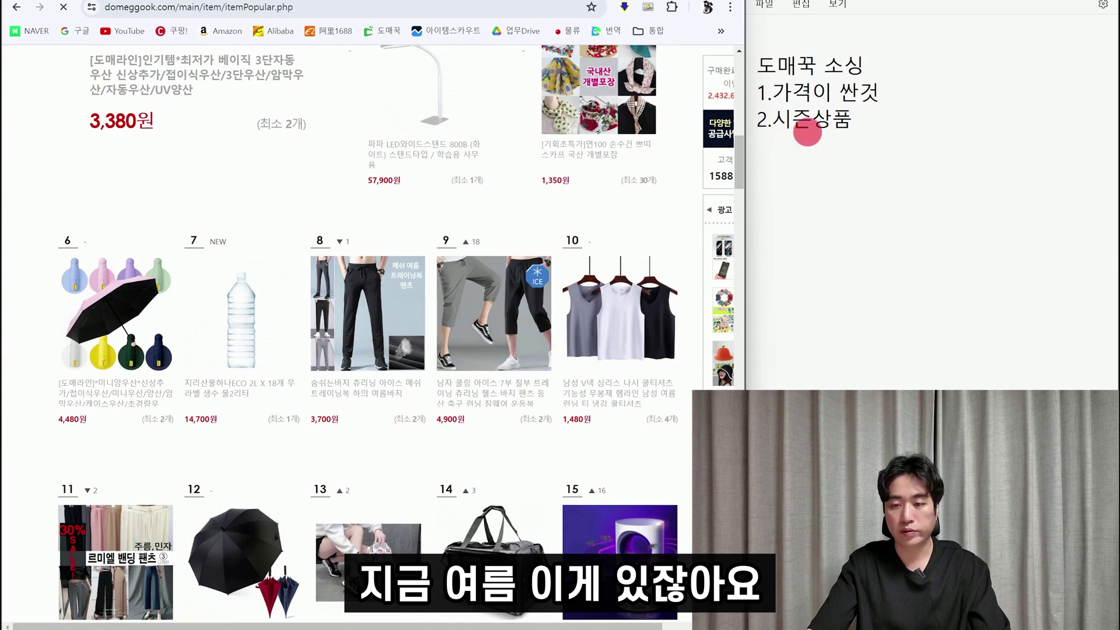
# Step: Open the eighth-ranked product in the ranking, the black mesh summer training pants (숨쉬는바지 츄리닝 아이스 메쉬)
pyautogui.moveTo(855, 120); pyautogui.dragTo(755, 117)
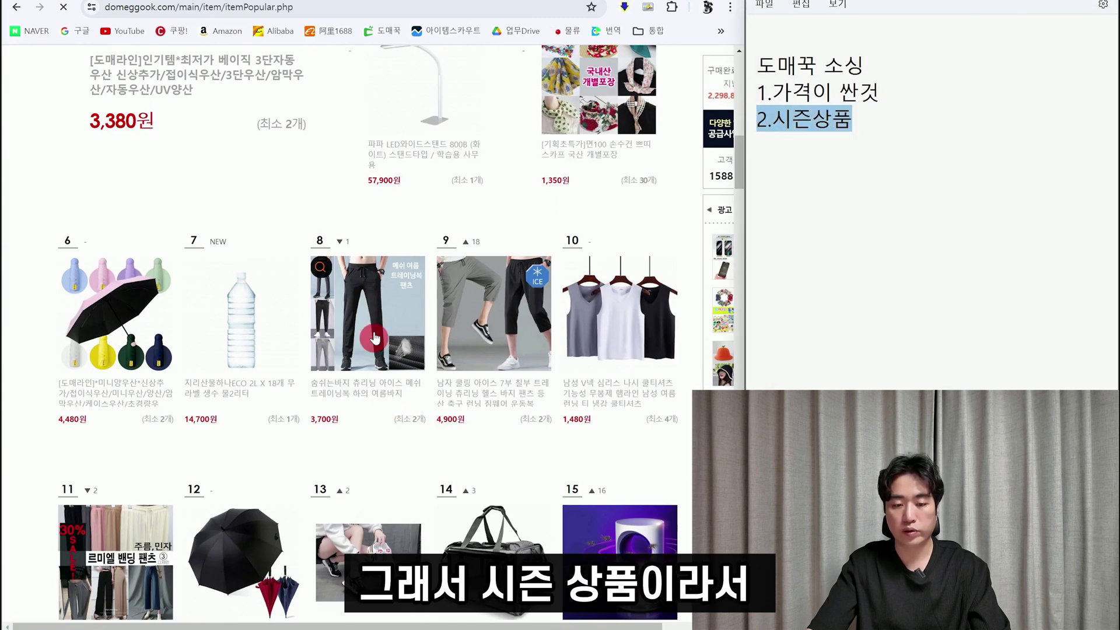
pyautogui.click(857, 121)
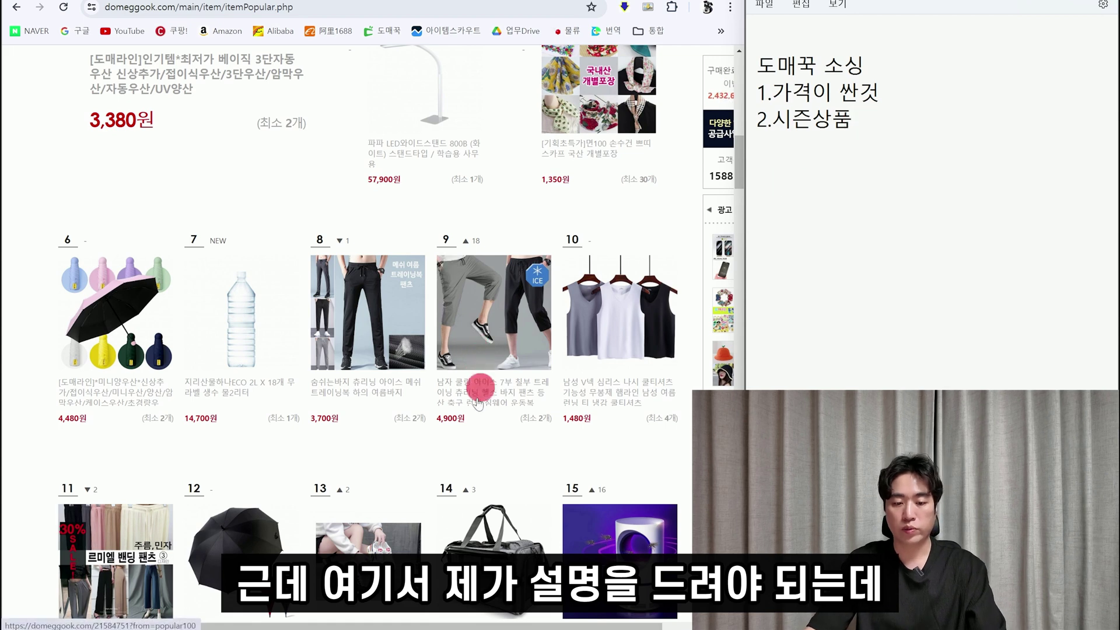
pyautogui.scroll(3, 370, 379)
pyautogui.scroll(-2, 361, 420)
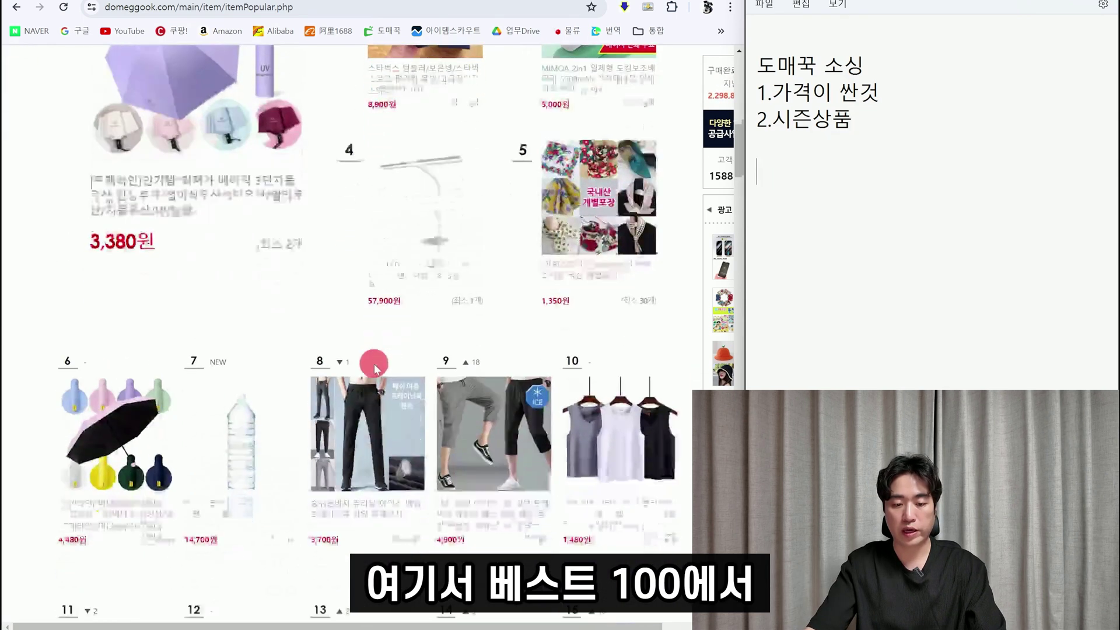
pyautogui.click(385, 403)
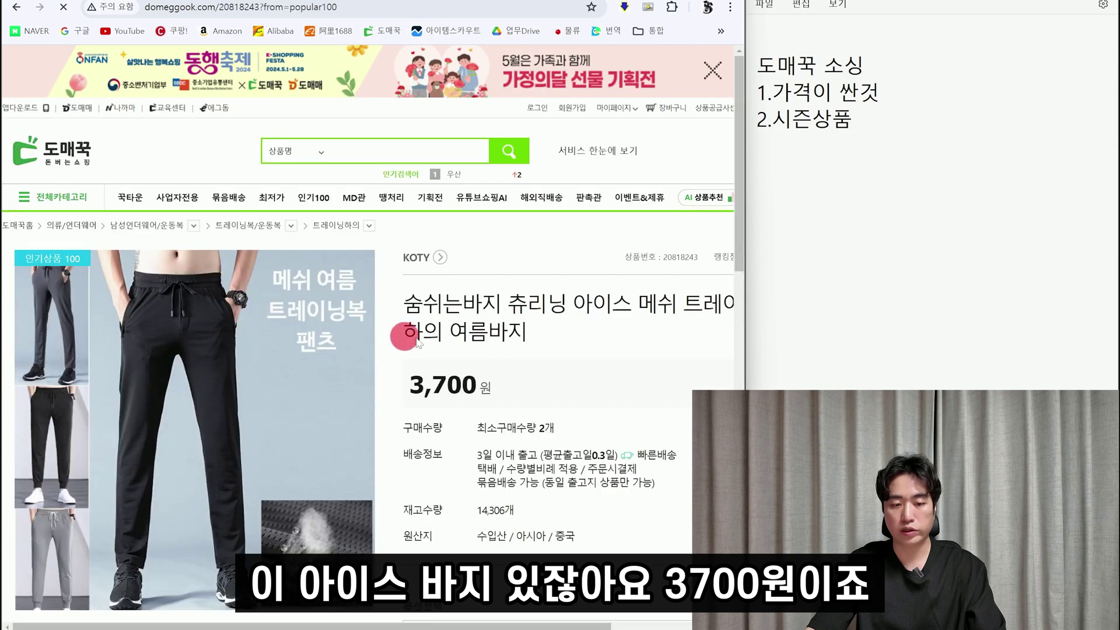
# Step: Search 도매꾹 for "아이스 메쉬 트레이닝복" and restrict the results to 국내배송
pyautogui.click(466, 149)
pyautogui.write('아이스 메쉬 트레이닝복')
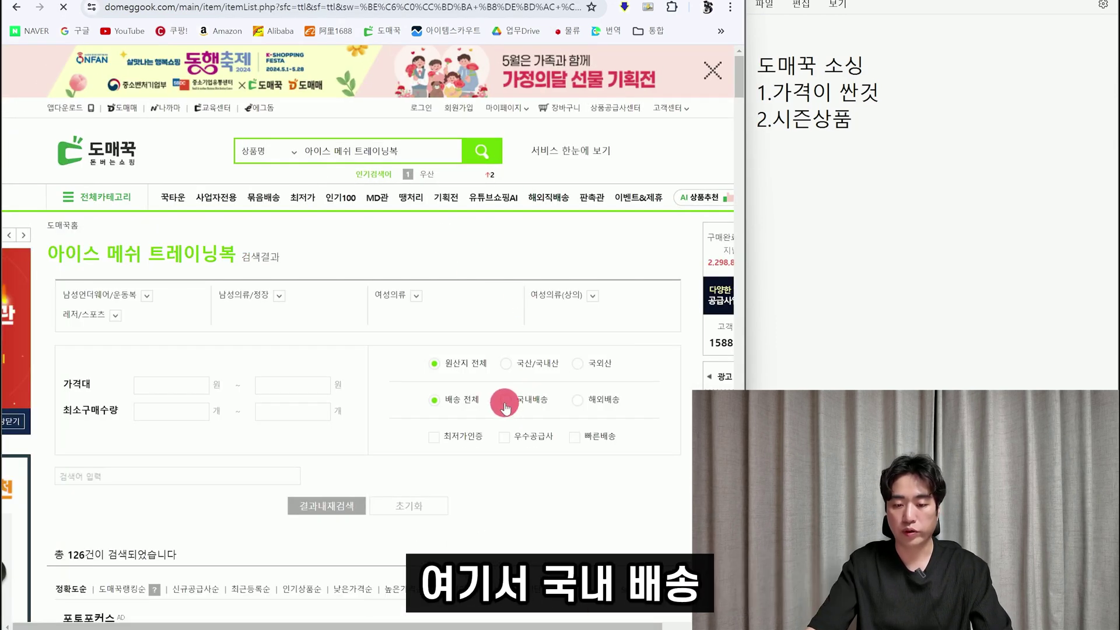
pyautogui.click(505, 402)
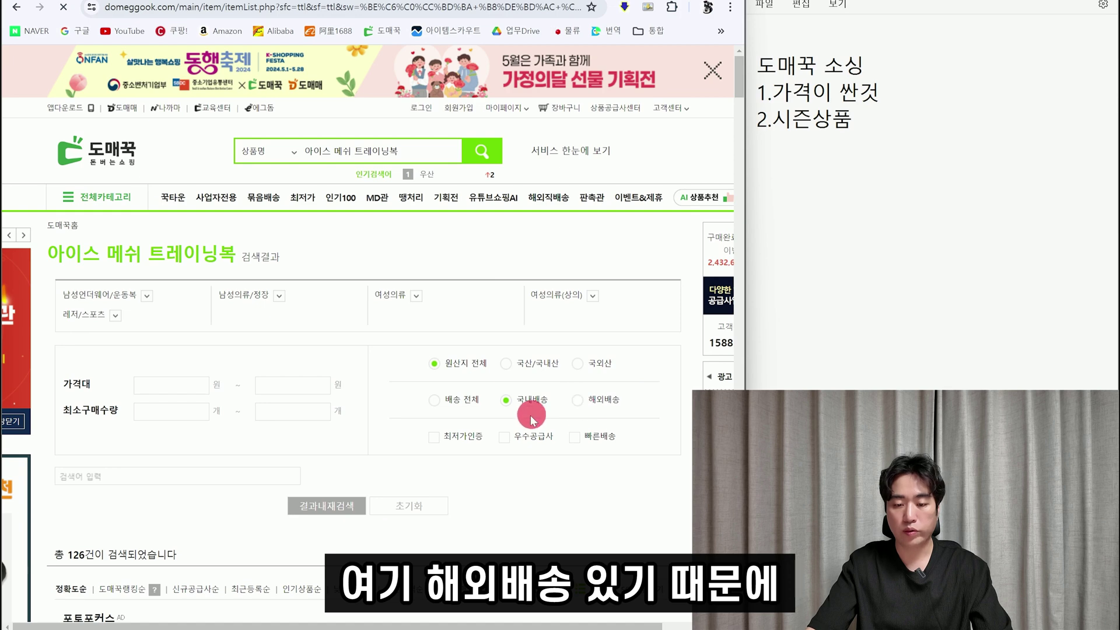
pyautogui.click(328, 508)
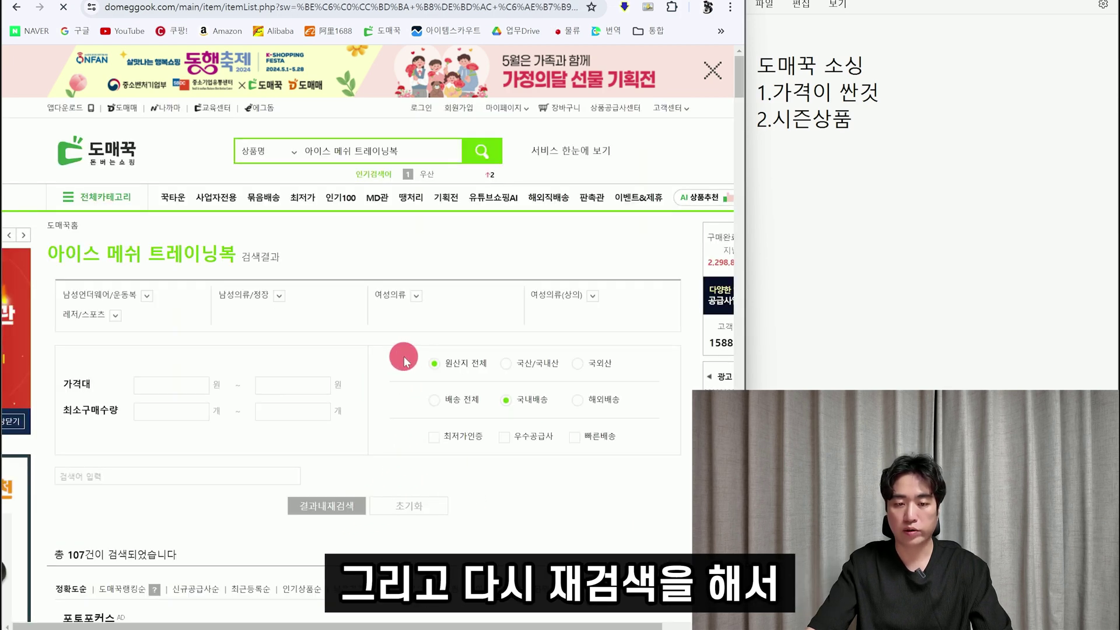
# Step: Look over the filtered search results and sort them by 낮은가격순
pyautogui.scroll(-3, 408, 367)
pyautogui.scroll(4, 425, 365)
pyautogui.scroll(-7, 424, 376)
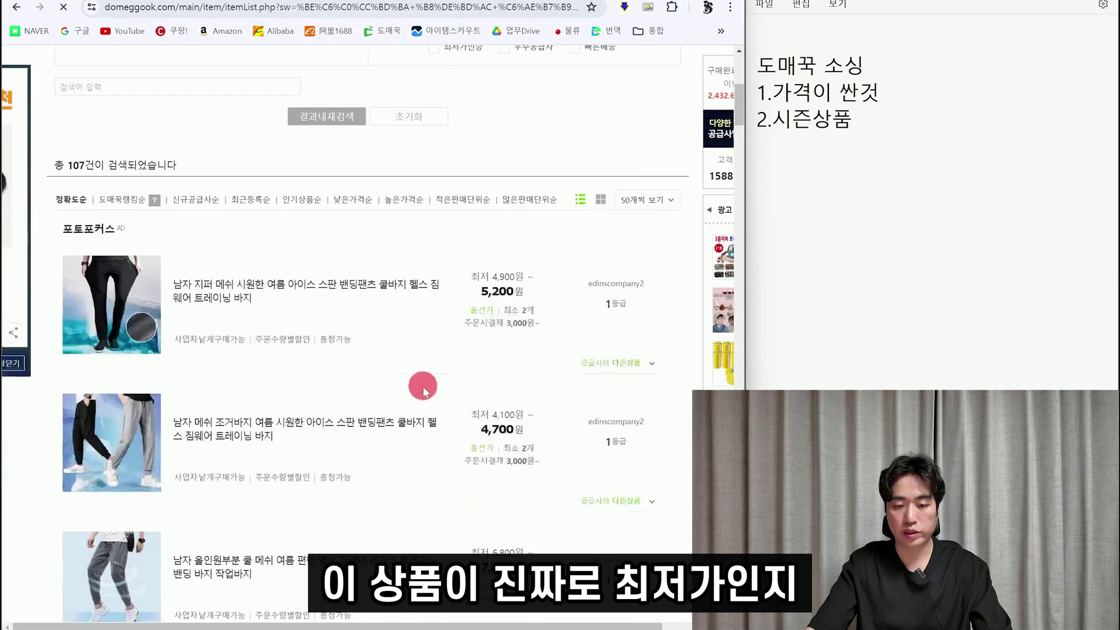
pyautogui.scroll(-10, 422, 387)
pyautogui.scroll(12, 421, 360)
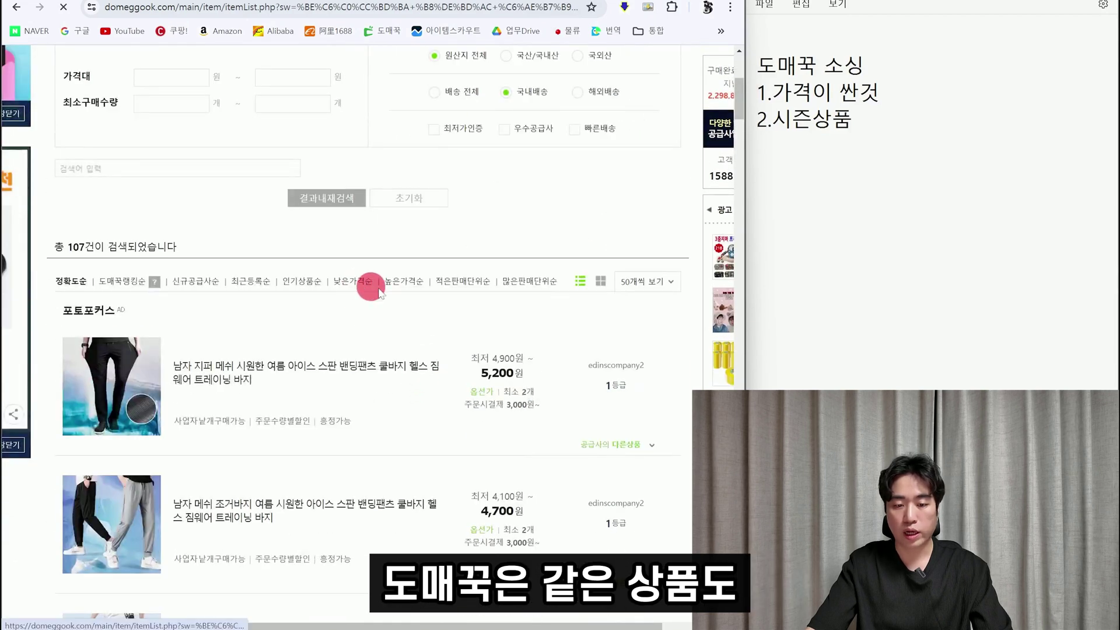
pyautogui.click(371, 283)
# Step: Compare the lowest-priced listings with the original mesh training pants to check for a cheaper equivalent
pyautogui.scroll(-7, 411, 313)
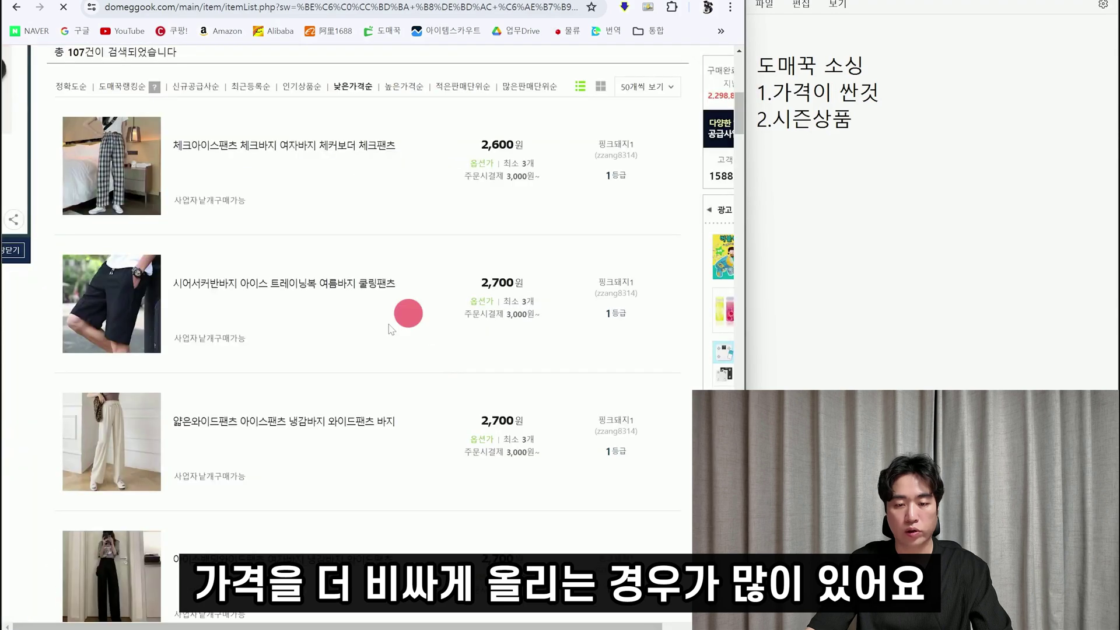
pyautogui.scroll(7, 420, 315)
pyautogui.scroll(-12, 437, 328)
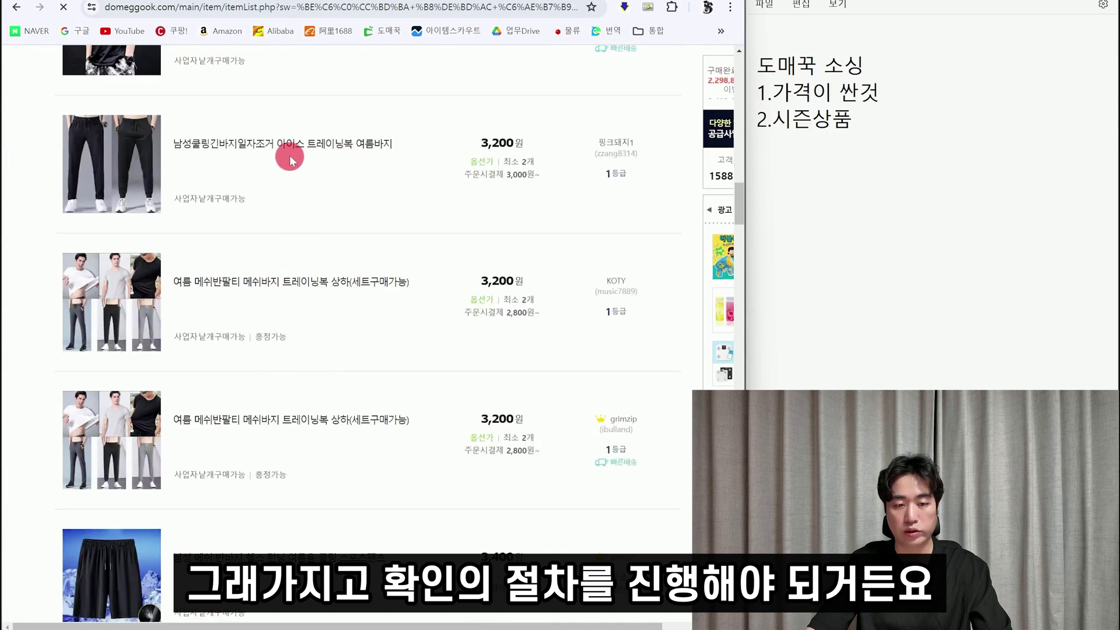
pyautogui.scroll(15, 320, 161)
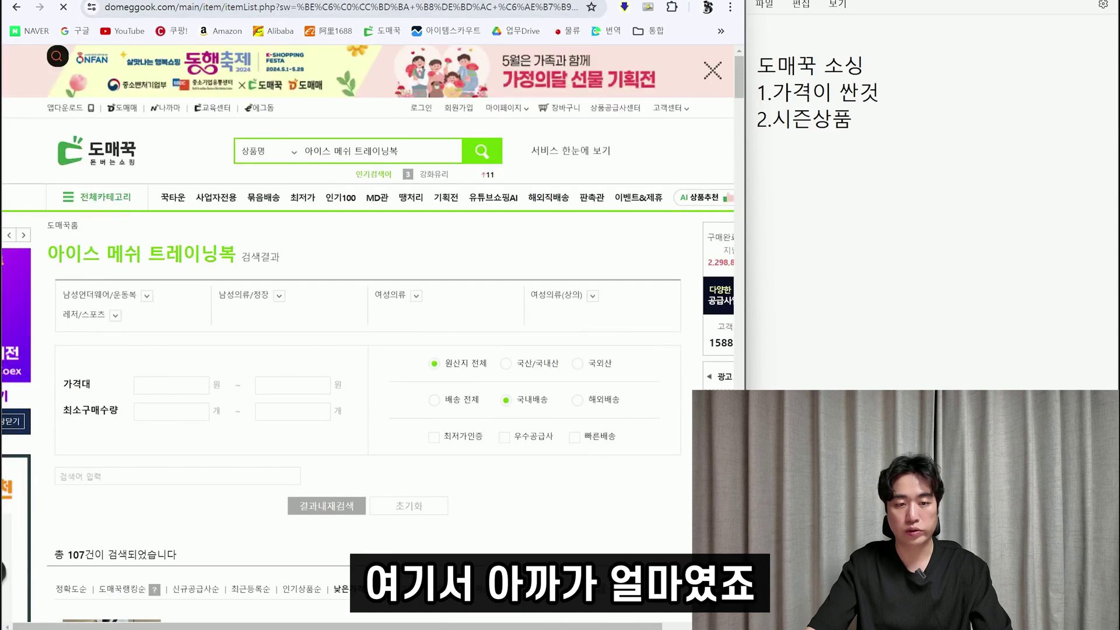
pyautogui.hotkey('alt', 'Left')
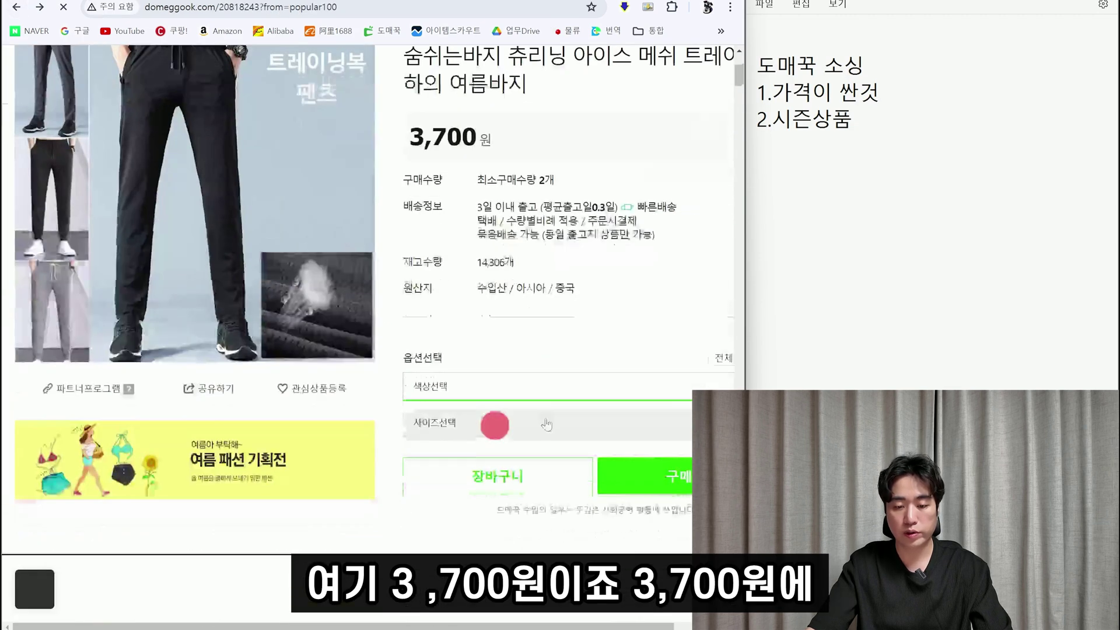
pyautogui.hotkey('alt', 'Right')
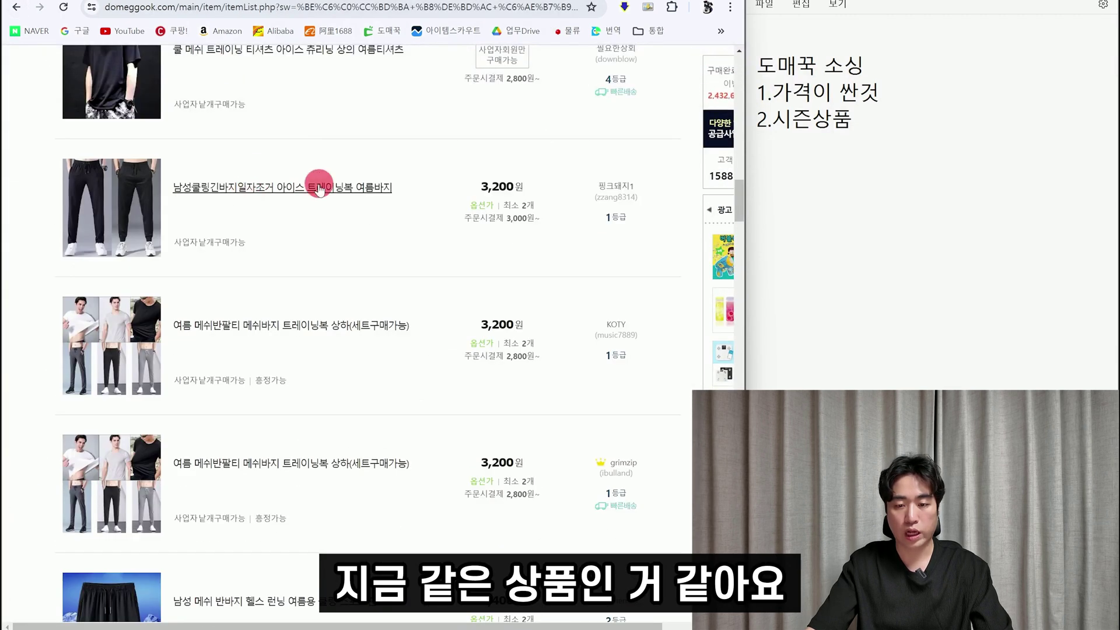
# Step: Open the listing 남성쿨링긴바지일자조거 아이스 트레이닝복 여름바지 and check the size availability for the 일자블랙 option
pyautogui.click(320, 187)
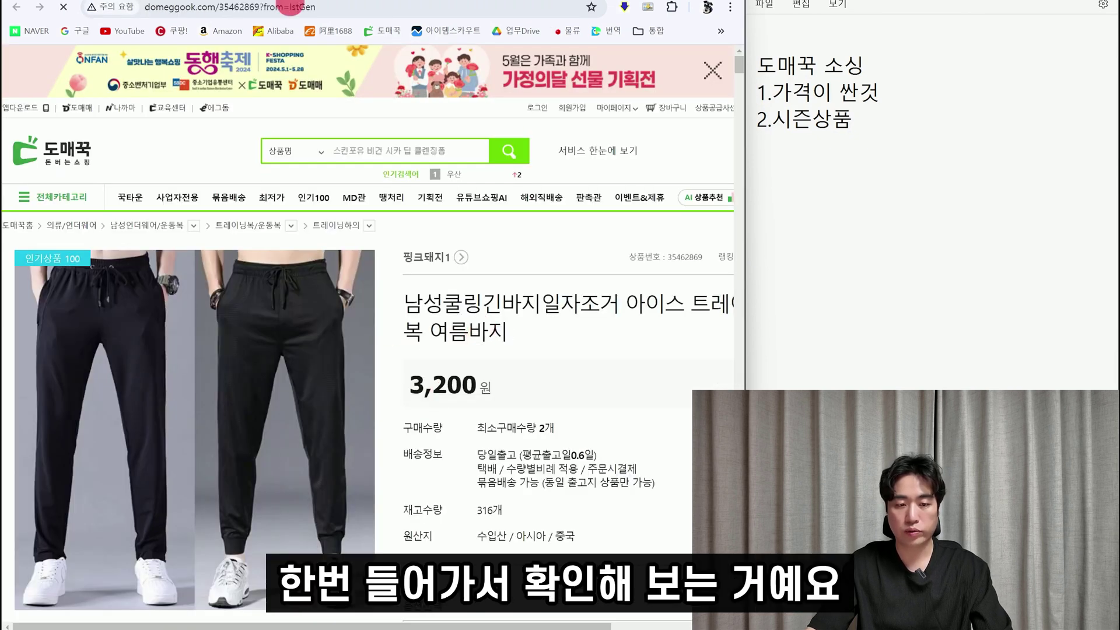
pyautogui.hotkey('alt', 'Left')
pyautogui.hotkey('alt', 'Left')
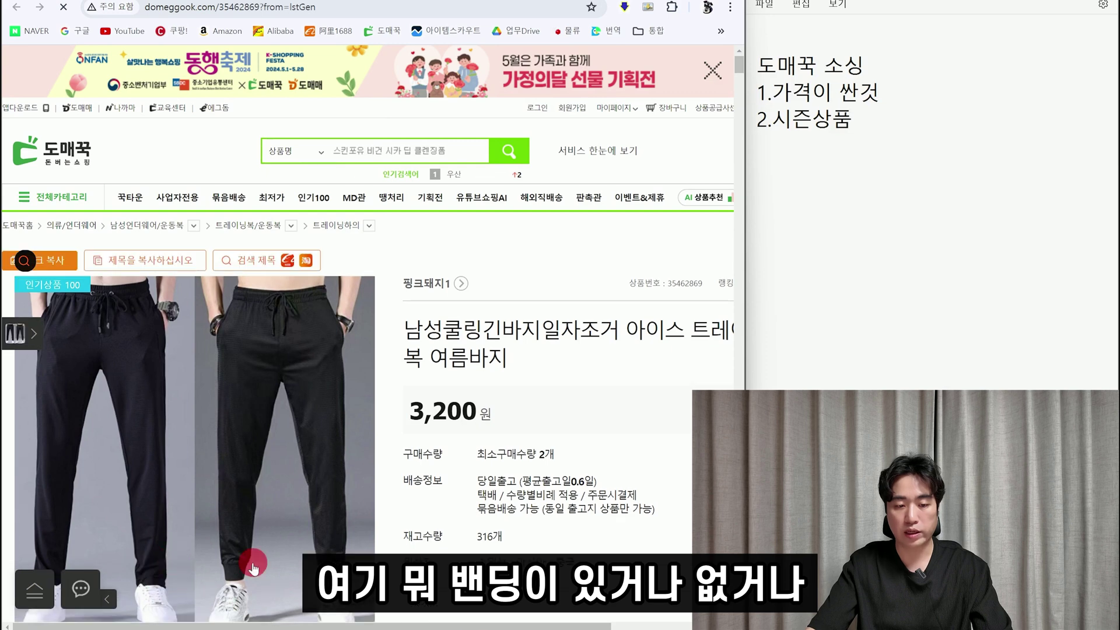
pyautogui.scroll(-4, 475, 463)
pyautogui.click(474, 464)
pyautogui.scroll(-3, 502, 431)
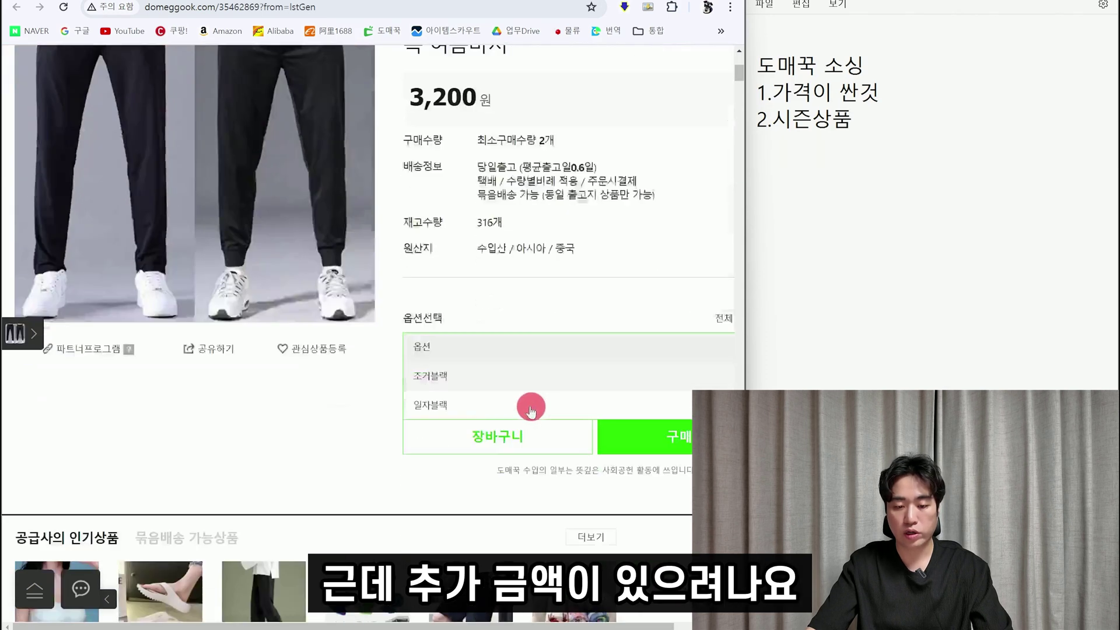
pyautogui.click(449, 340)
pyautogui.click(487, 318)
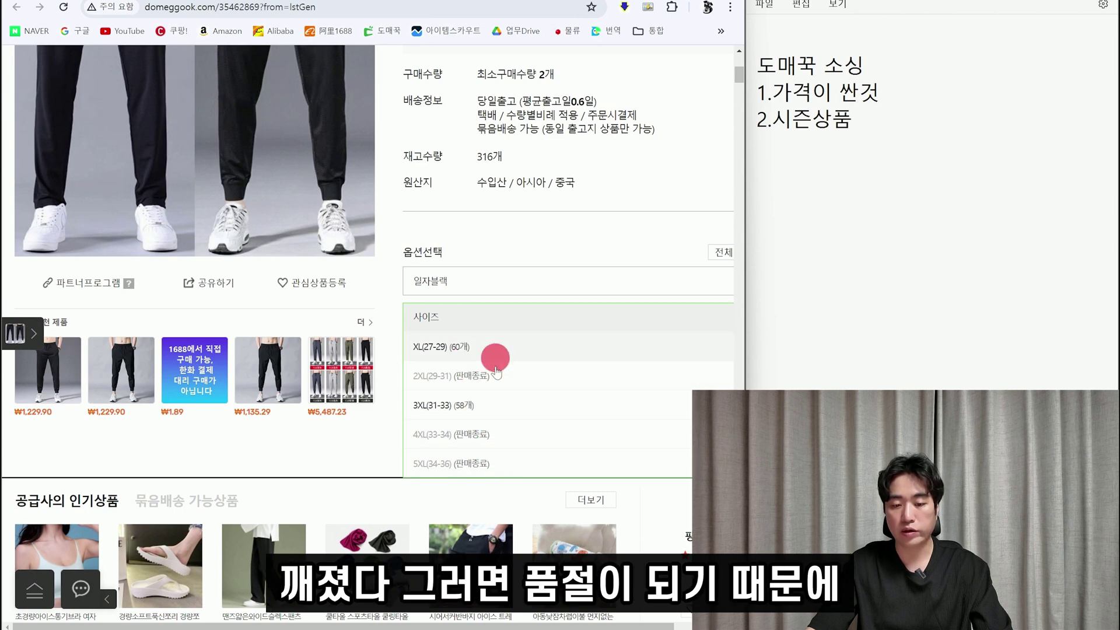
# Step: Return to the product page of the original mesh summer training pants from KOTY
pyautogui.hotkey('alt', 'Left')
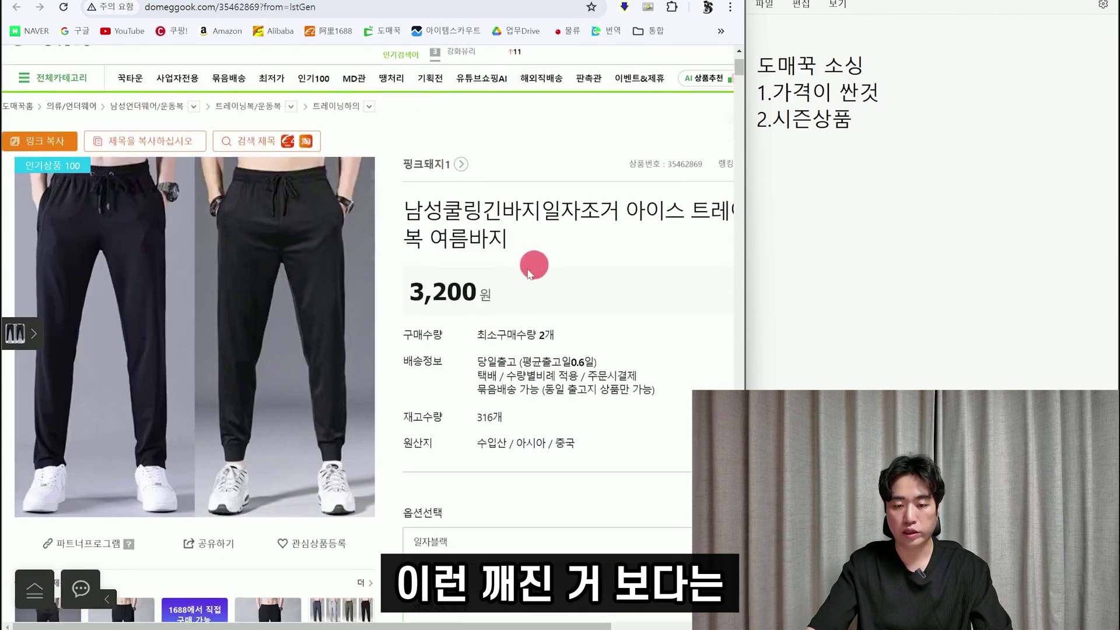
pyautogui.hotkey('alt', 'Left')
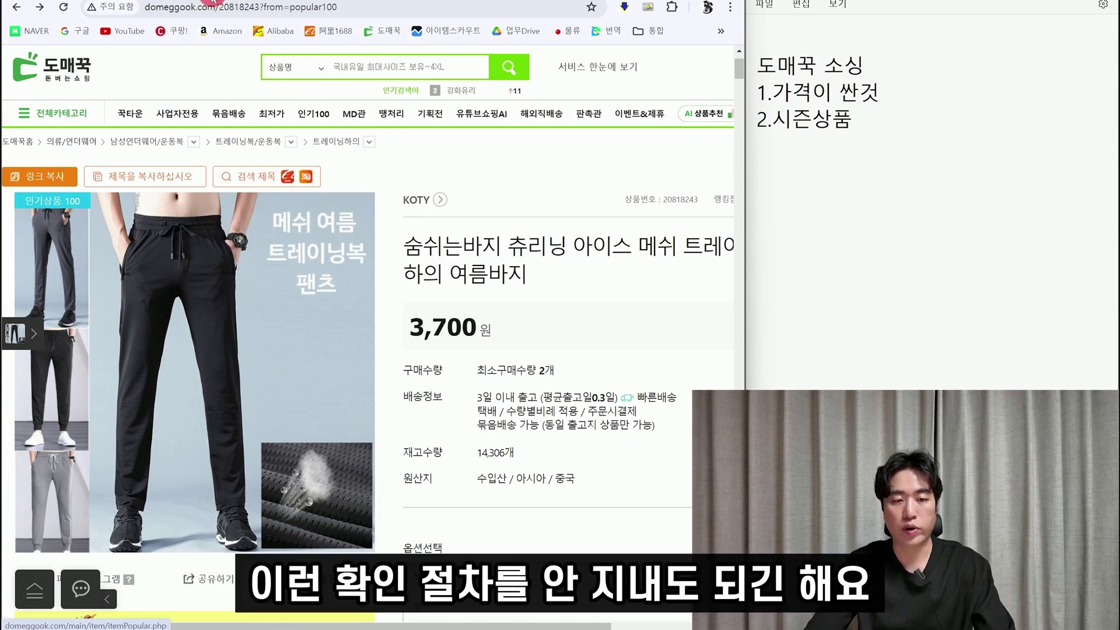
pyautogui.hotkey('alt', 'Right')
pyautogui.hotkey('alt', 'Left')
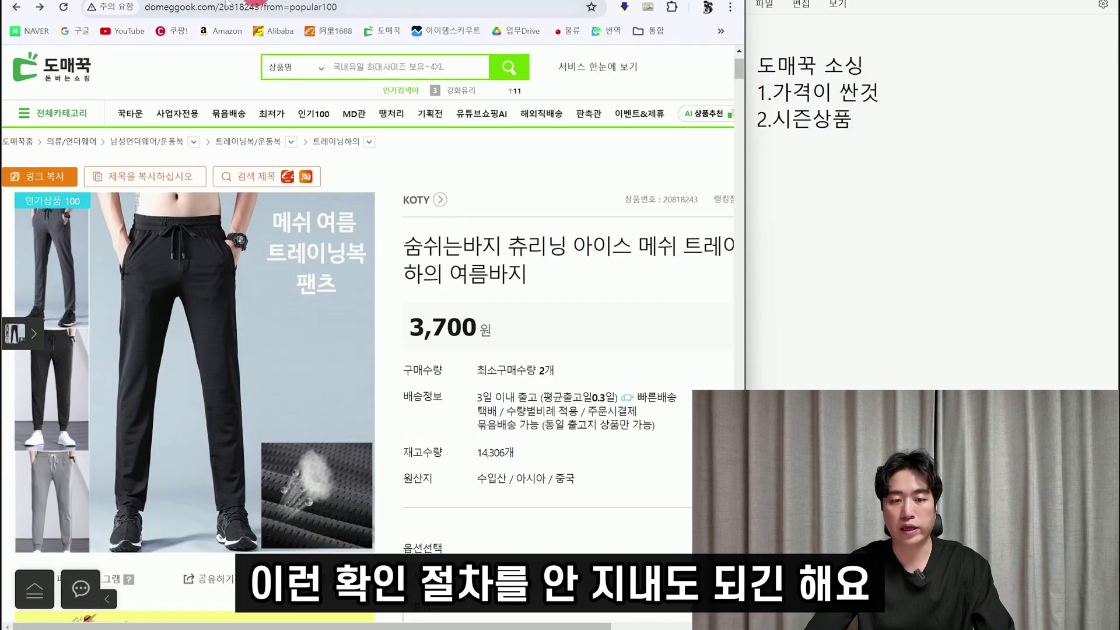
pyautogui.hotkey('alt', 'Right')
pyautogui.hotkey('alt', 'Left')
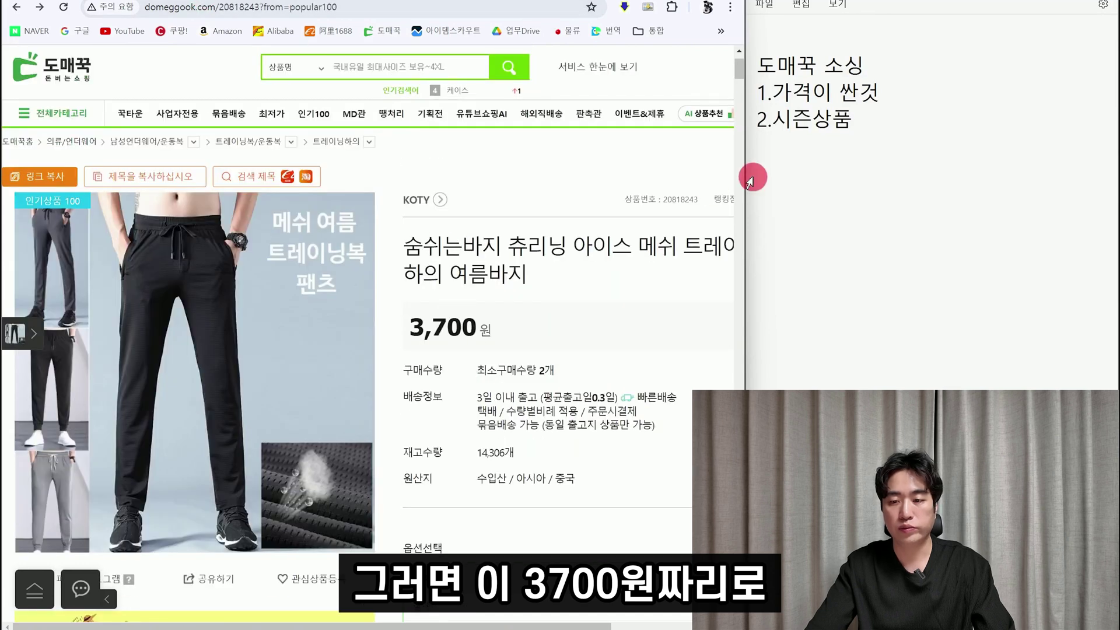
# Step: Add the product name "아이스 메쉬 트레이닝복" and the price 3700 to the note below the two criteria
pyautogui.click(876, 130)
pyautogui.press('Return')
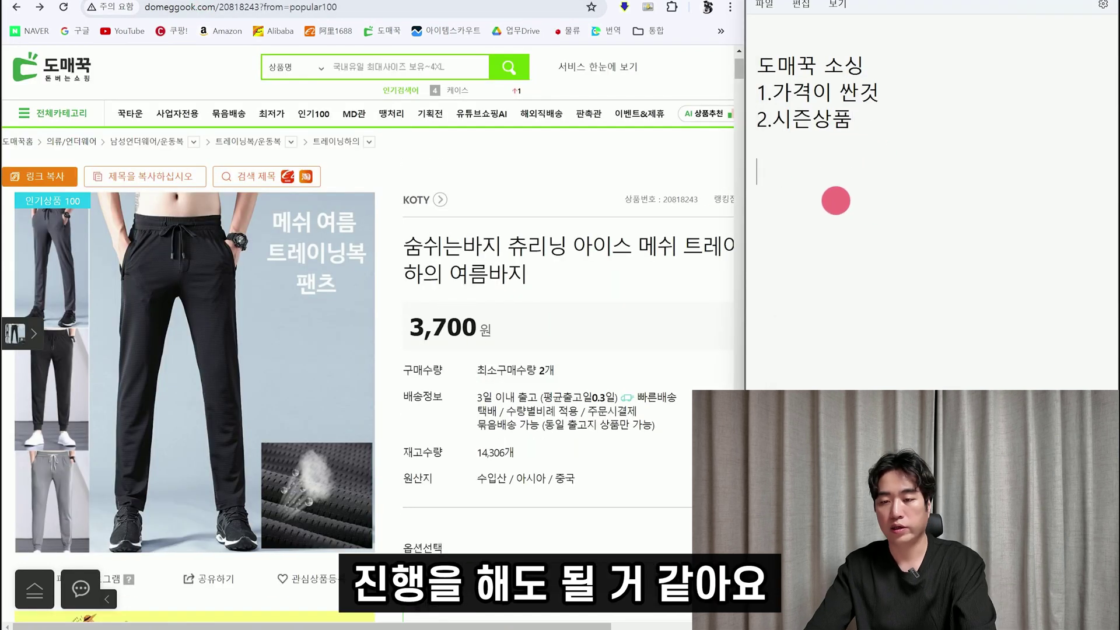
pyautogui.write('아이스 메쉬 트레이닝복3700')
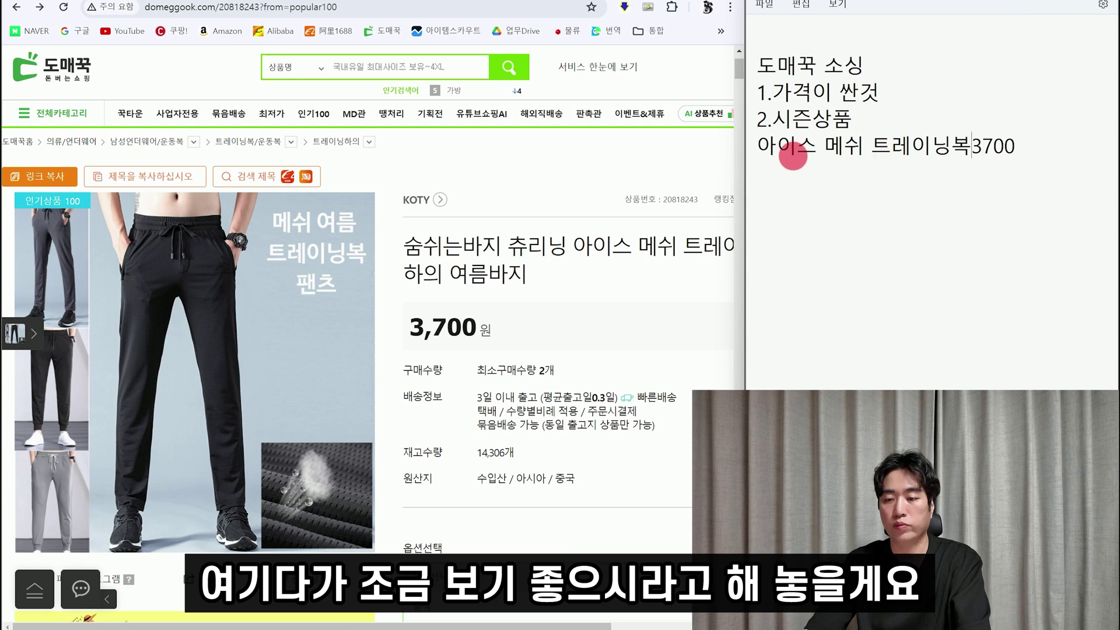
# Step: Separate the product entry from the criteria with blank lines and put 3700 on its own line below the name
pyautogui.click(759, 147)
pyautogui.press('Return')
pyautogui.press('Return')
pyautogui.click(967, 201)
pyautogui.press('Return')
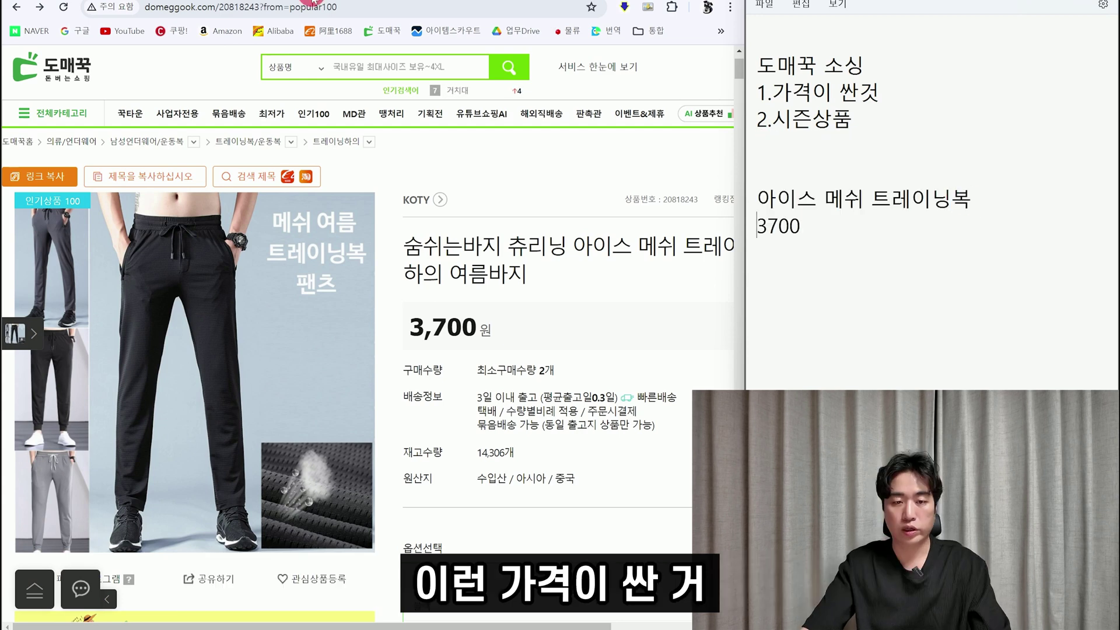
# Step: Search 도매꾹 for "아이스 메쉬 트레이닝복" and compare the prices of the matching pants listings in low-price order
pyautogui.click(488, 204)
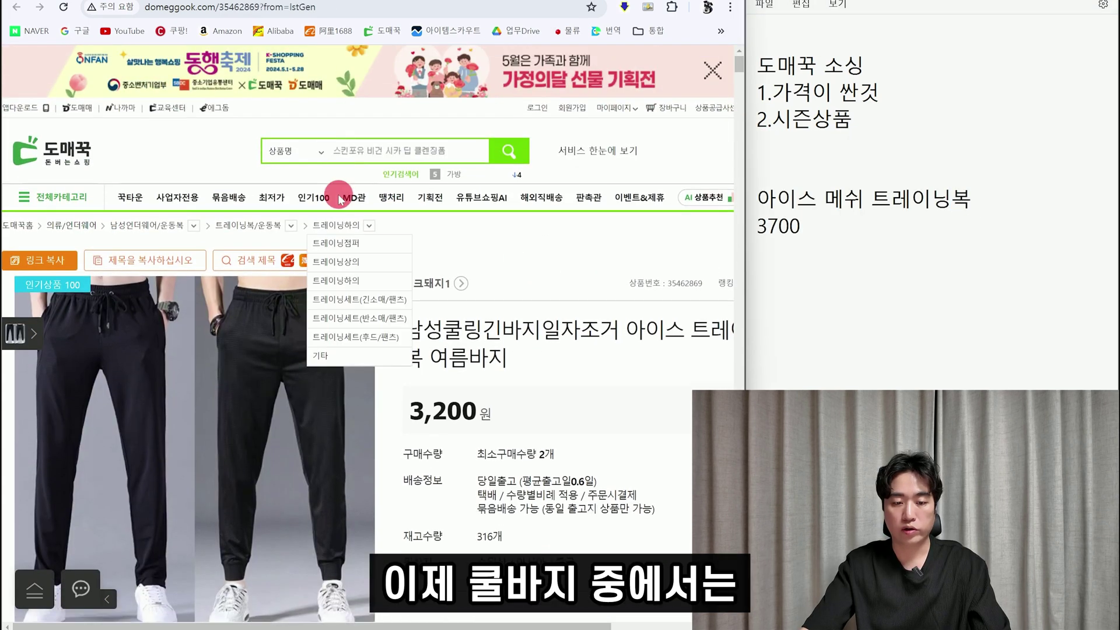
pyautogui.click(420, 159)
pyautogui.press('Return')
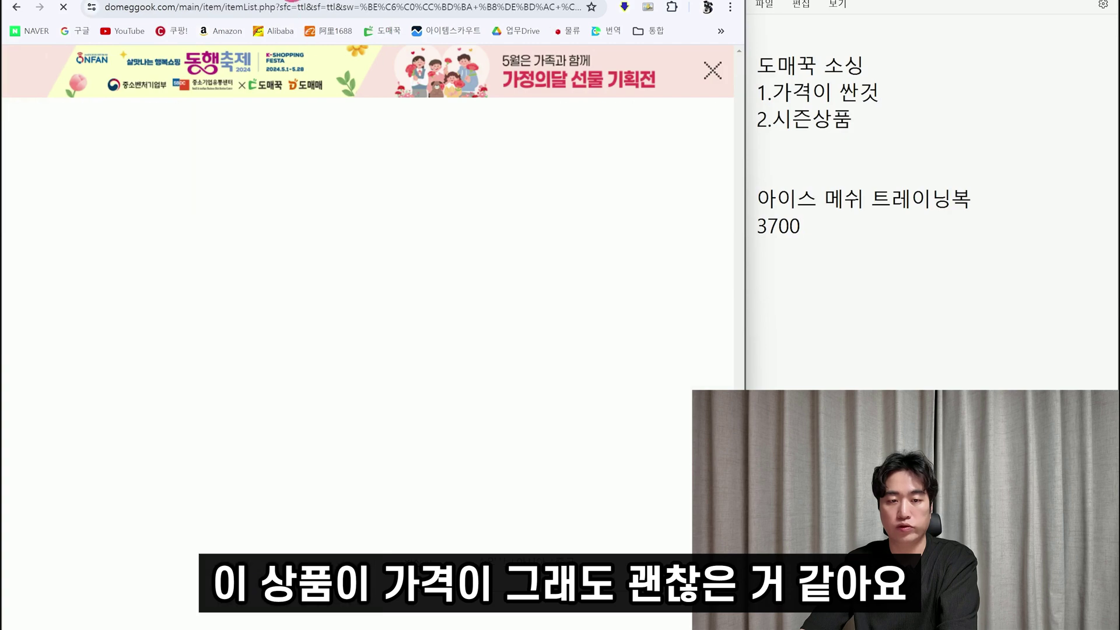
pyautogui.scroll(-15, 408, 245)
pyautogui.scroll(-8, 329, 342)
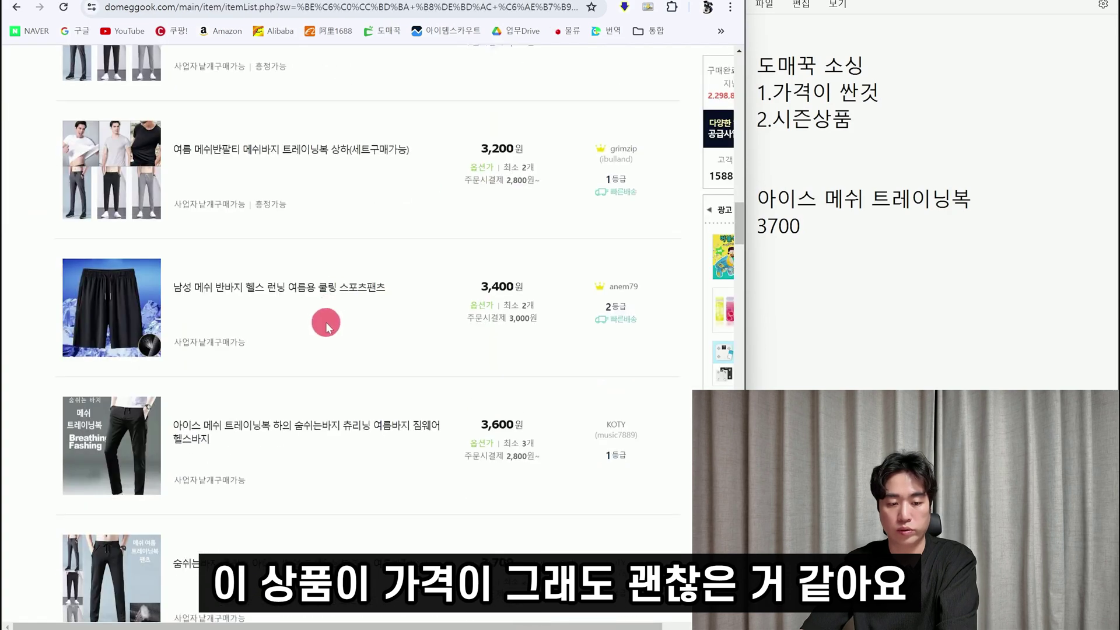
pyautogui.scroll(5, 329, 341)
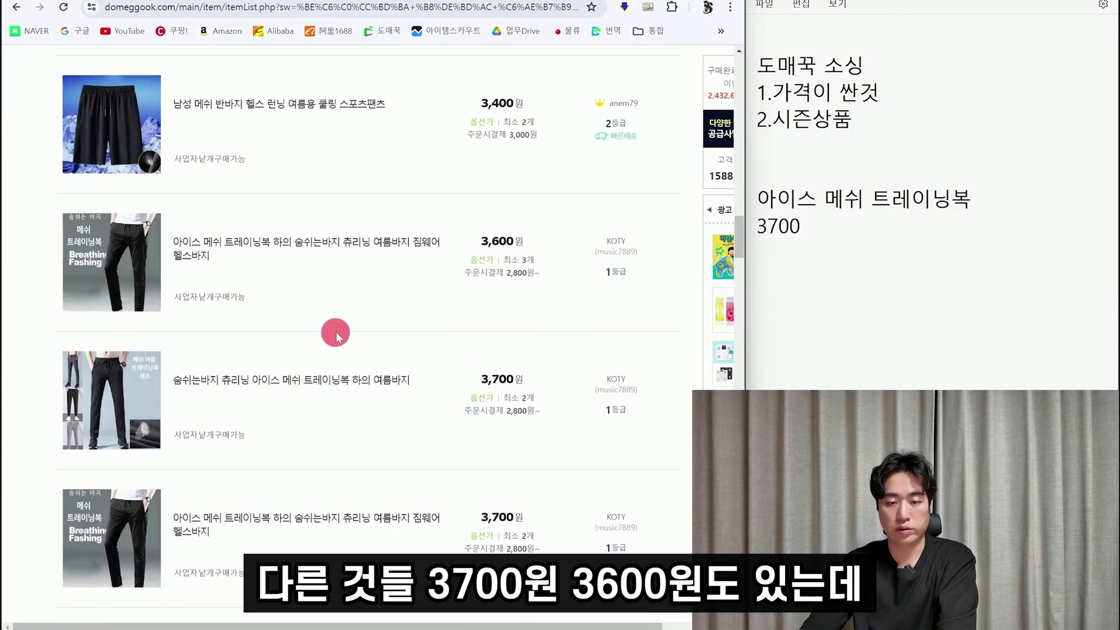
pyautogui.scroll(4, 327, 344)
pyautogui.scroll(-3, 282, 502)
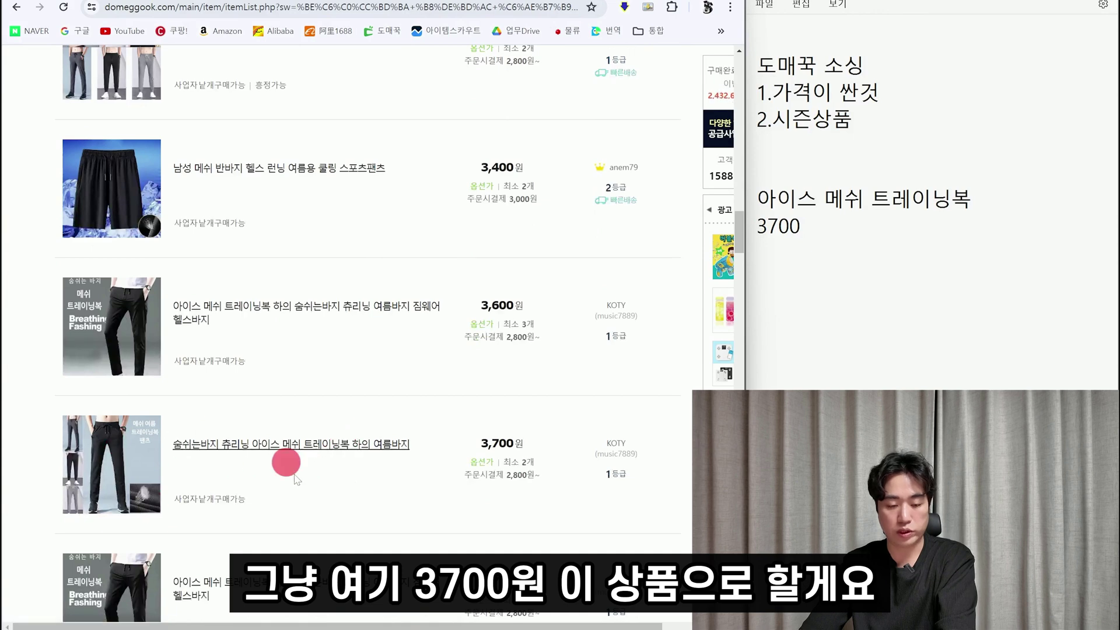
pyautogui.click(272, 444)
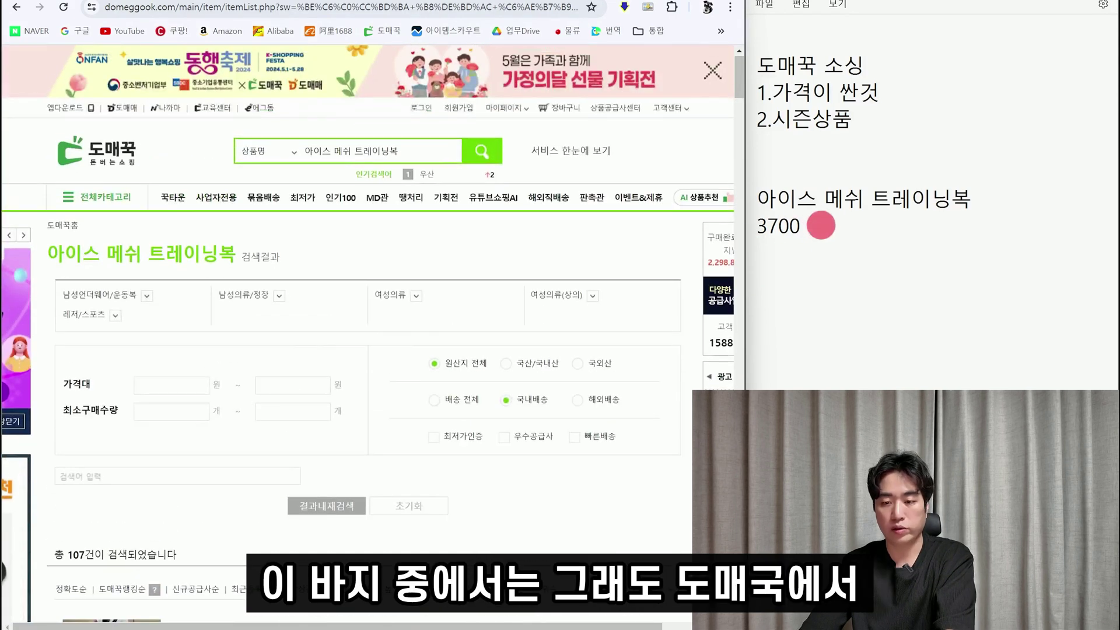
# Step: Highlight the 아이스 메쉬 트레이닝복 name and price in the note and reopen the 인기100 ranking
pyautogui.moveTo(815, 230); pyautogui.dragTo(768, 187)
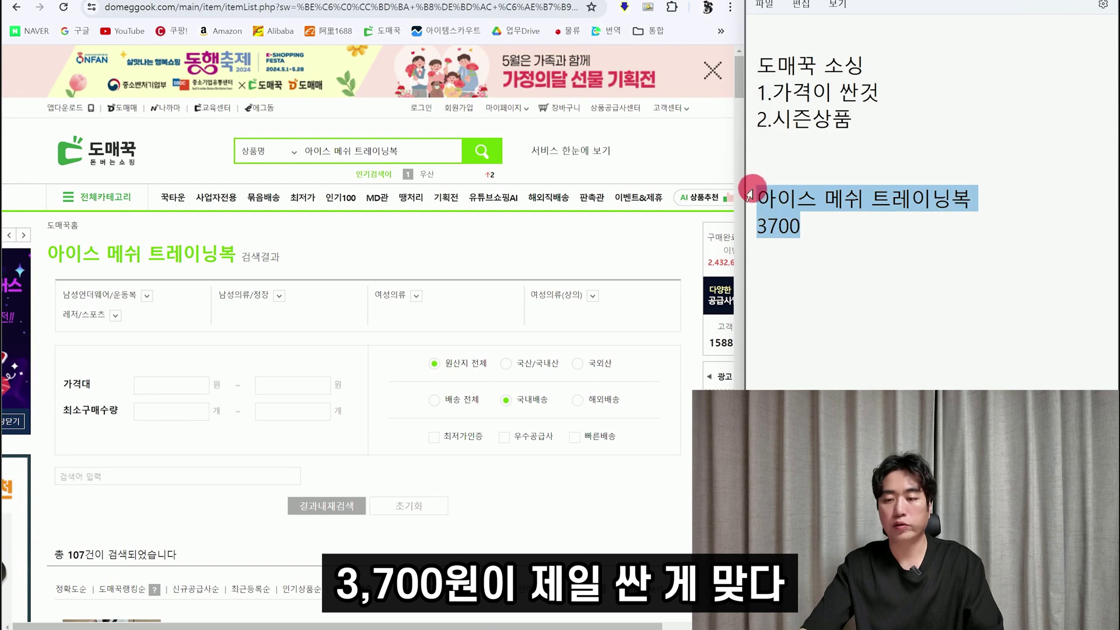
pyautogui.hotkey('alt', 'Left')
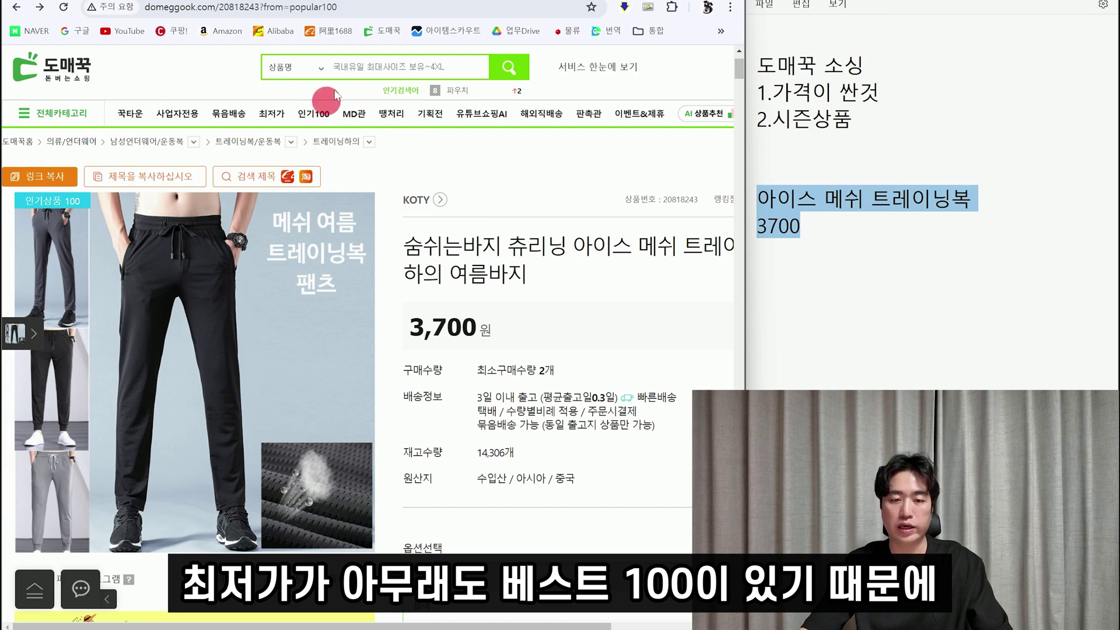
pyautogui.click(314, 113)
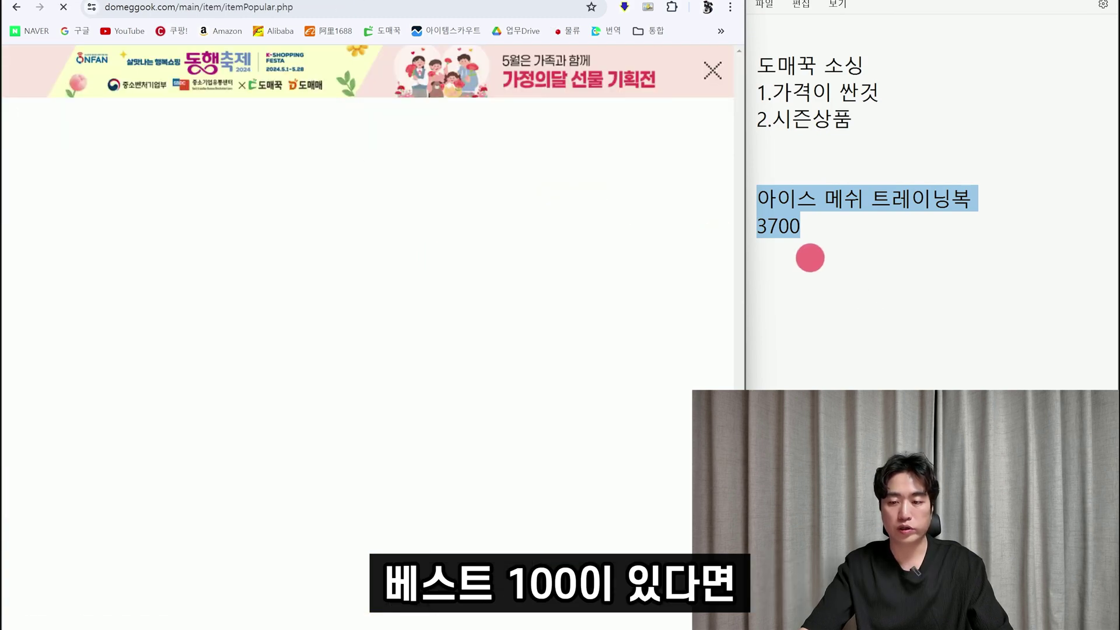
# Step: Look through the 인기상품 100 ranking from the top down to the mesh training pants and neighbouring items
pyautogui.scroll(-4, 404, 336)
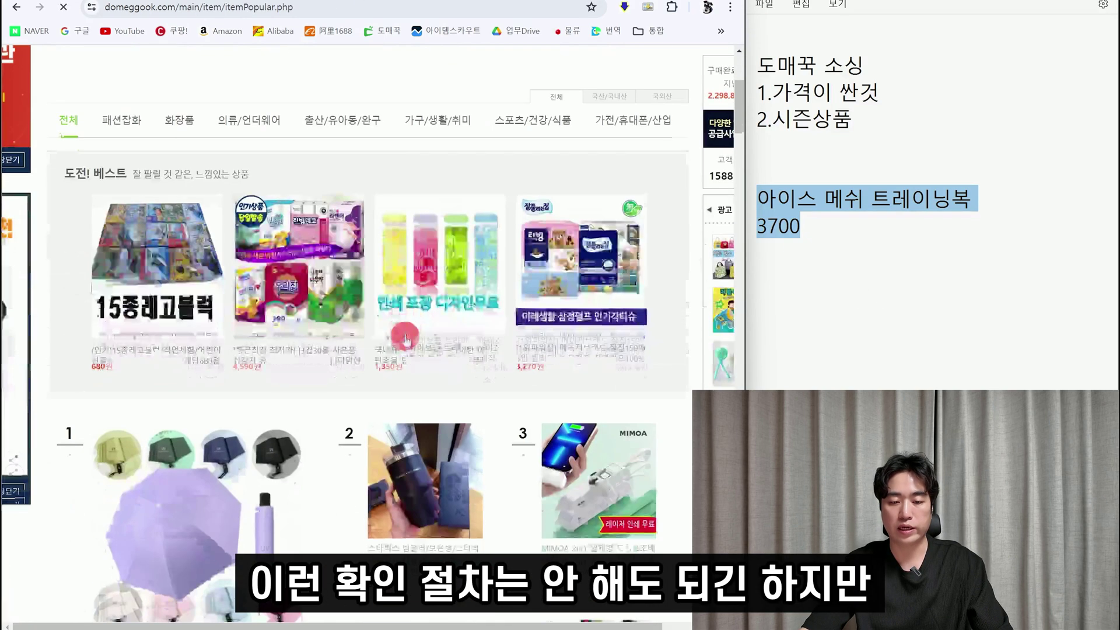
pyautogui.scroll(4, 404, 337)
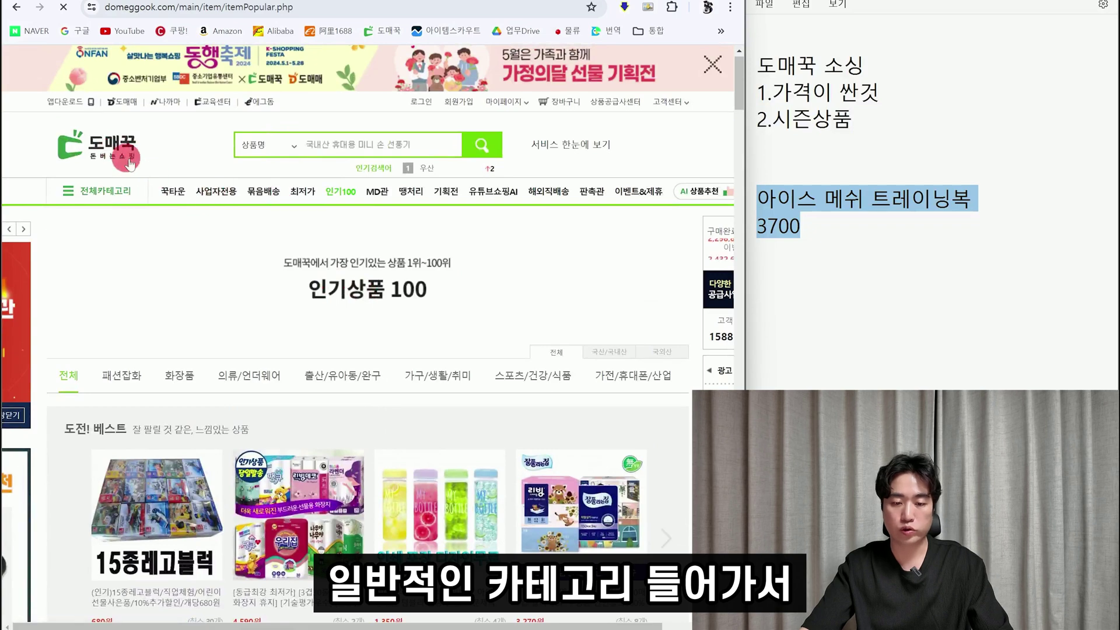
pyautogui.scroll(-3, 523, 358)
pyautogui.click(820, 222)
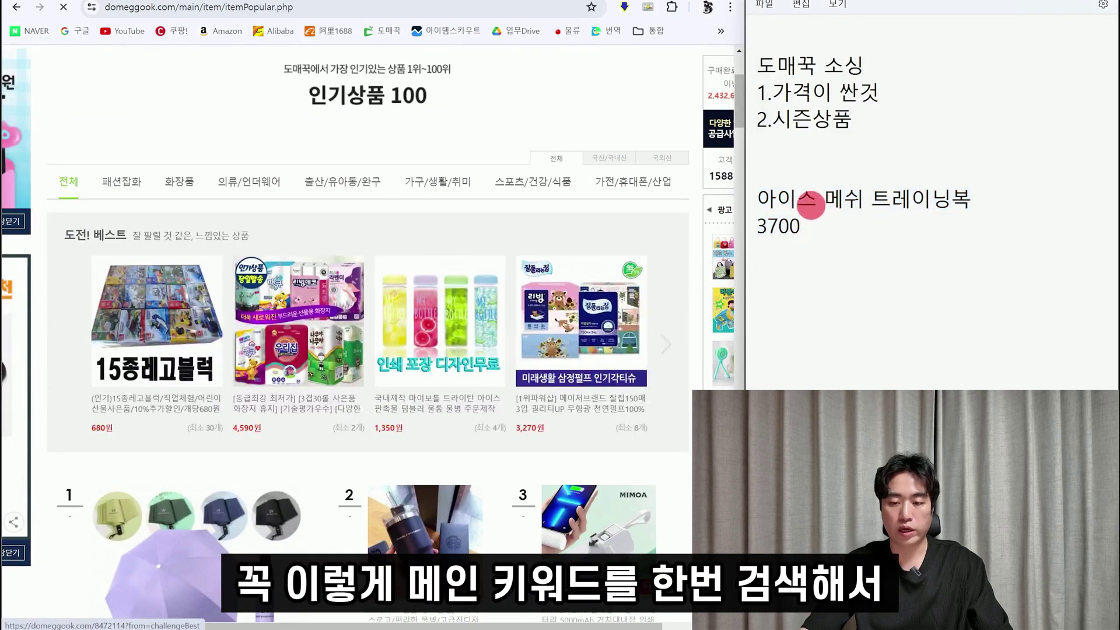
pyautogui.scroll(-10, 550, 324)
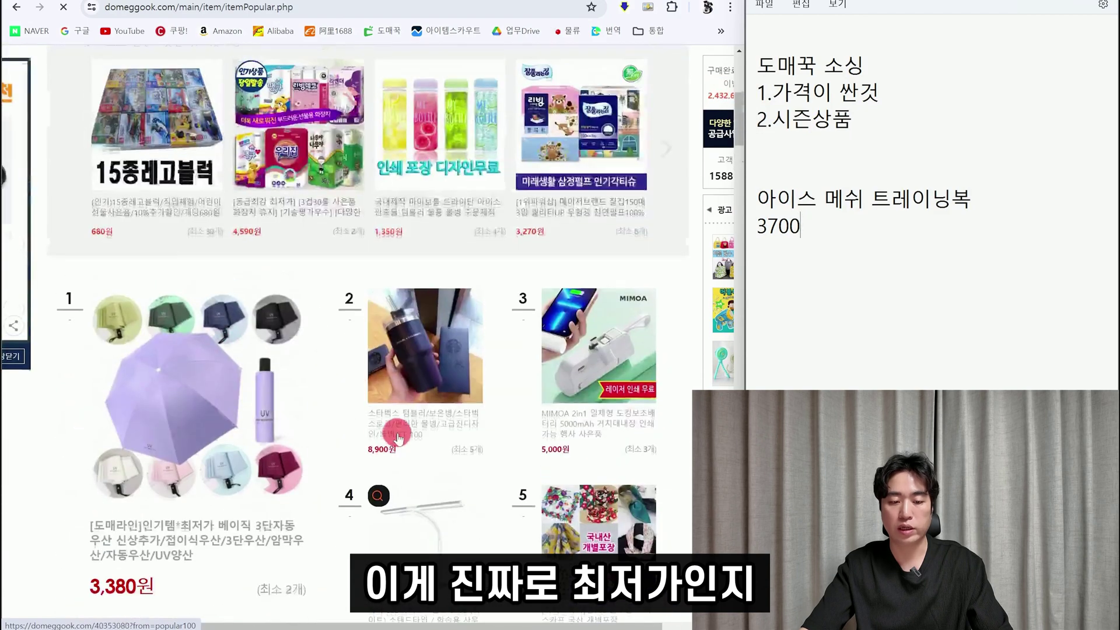
pyautogui.click(320, 396)
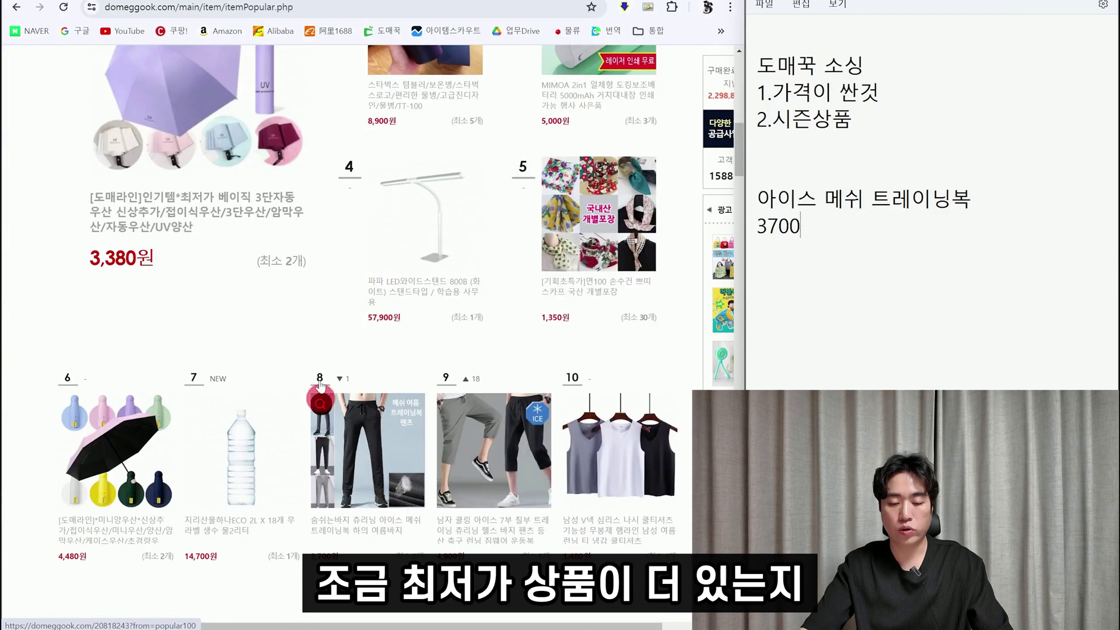
pyautogui.scroll(12, 362, 343)
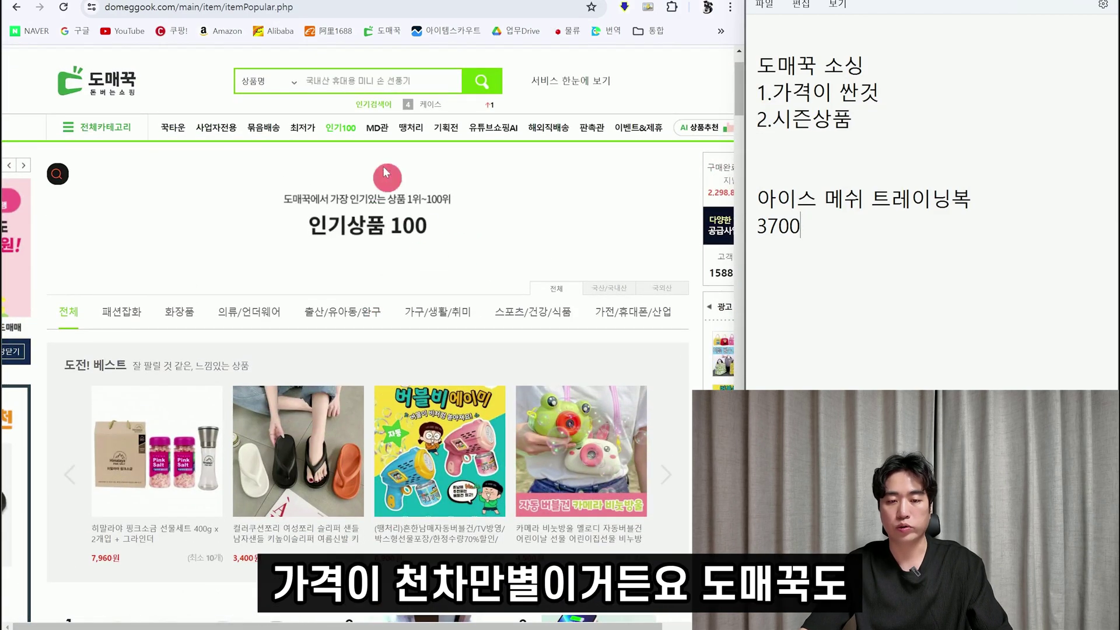
pyautogui.scroll(-10, 494, 297)
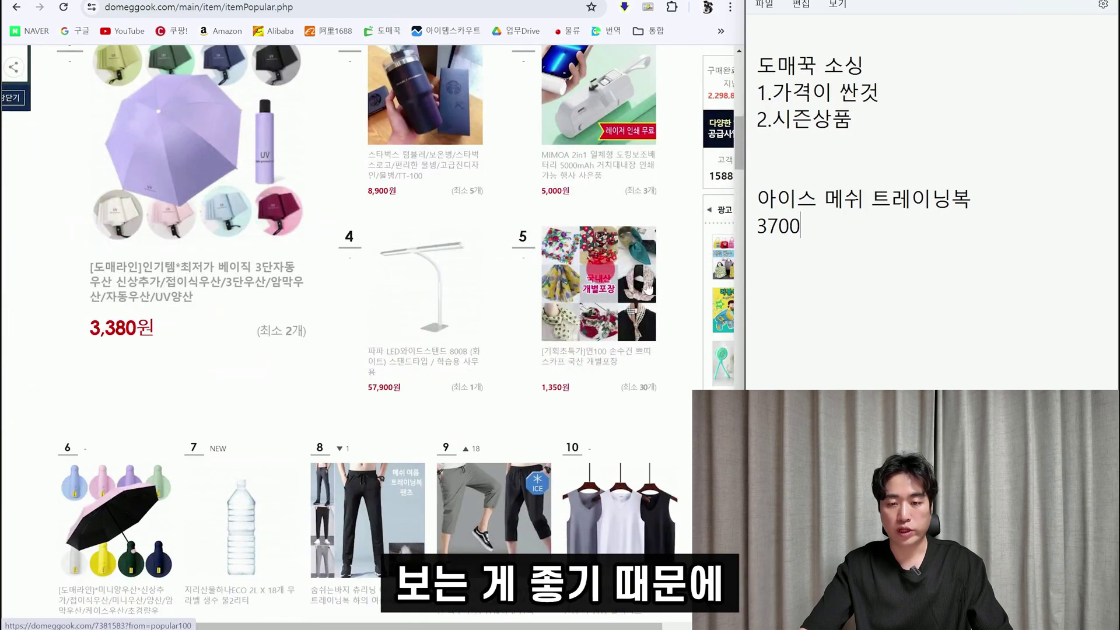
# Step: Switch to Coupang, search for "아이스 메쉬 트레이닝복" and look over the first results
pyautogui.click(361, 5)
pyautogui.click(324, 111)
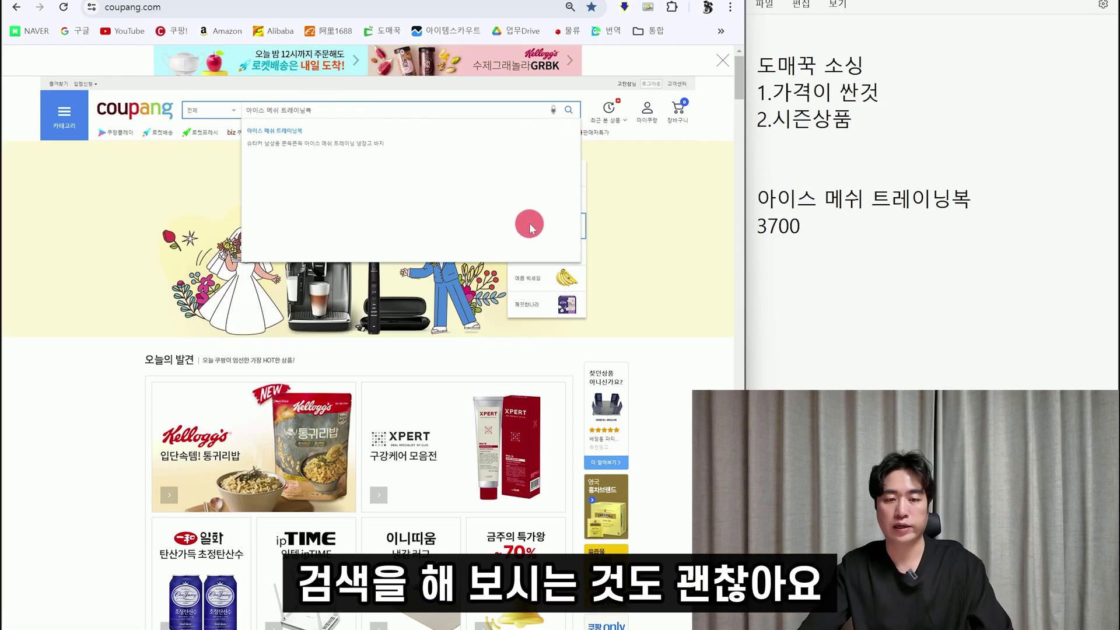
pyautogui.press('Return')
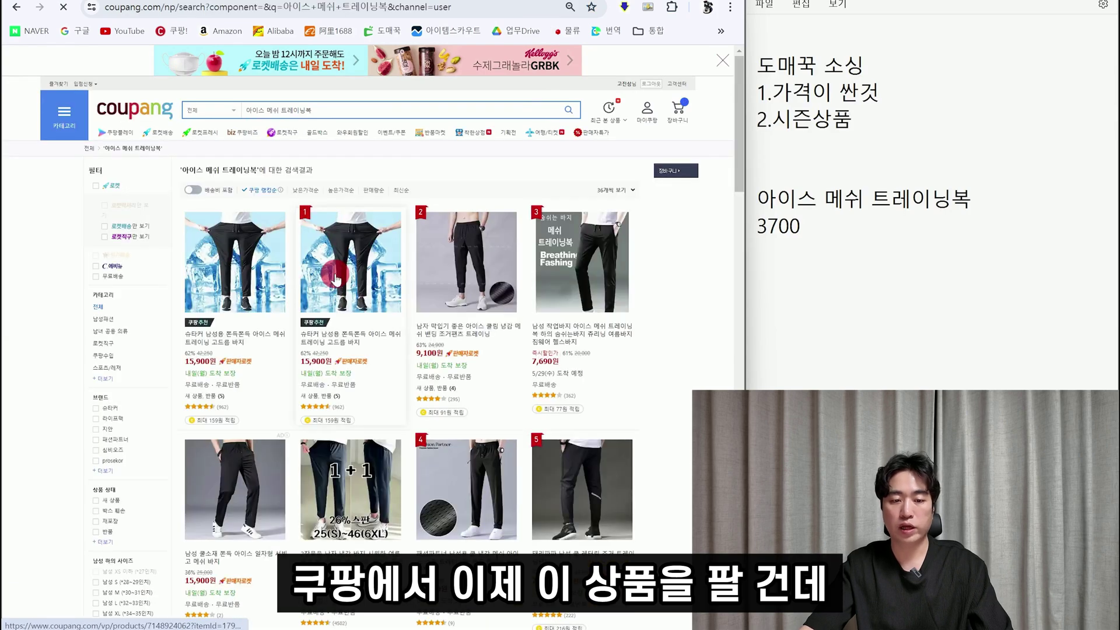
pyautogui.scroll(-4, 532, 375)
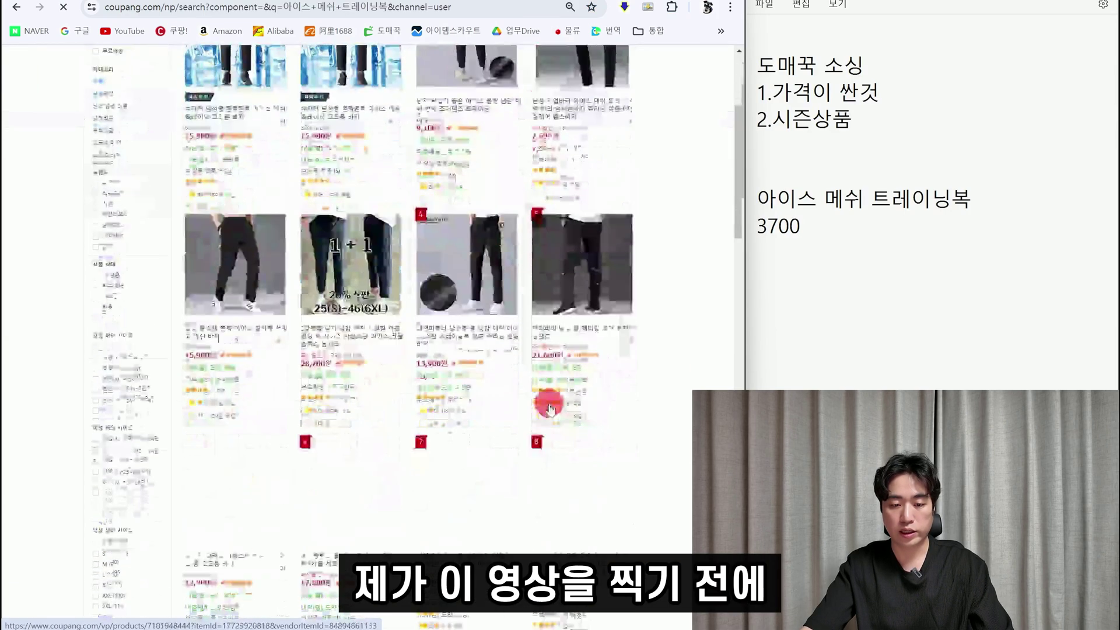
pyautogui.scroll(4, 548, 379)
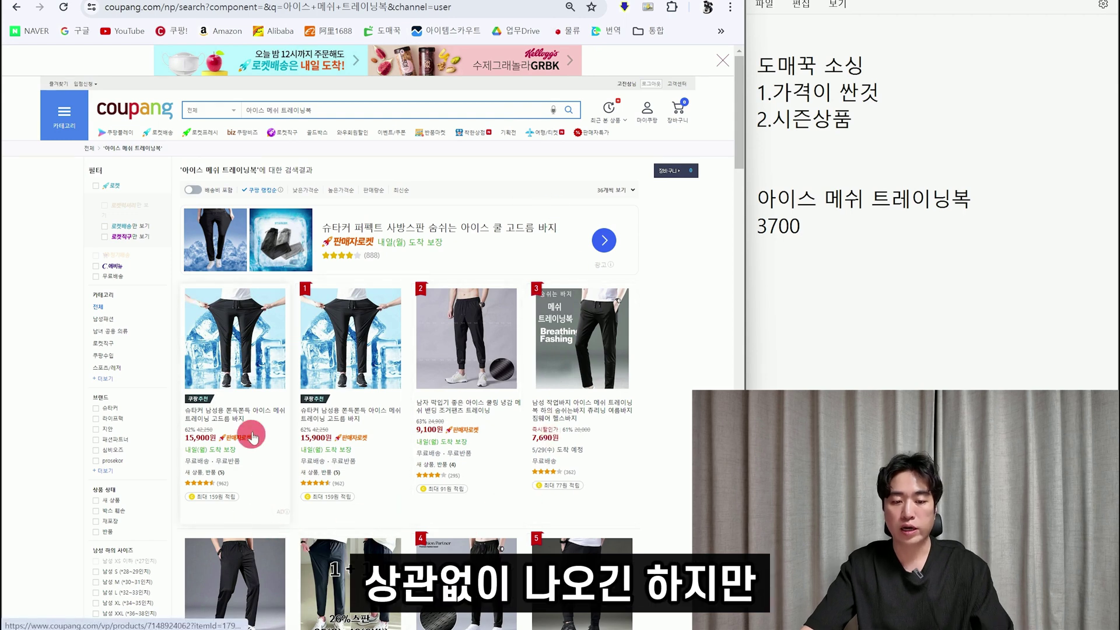
# Step: Sort the Coupang results by lowest price and place them beside the KOTY product page on 도매꾹 for comparison
pyautogui.click(305, 191)
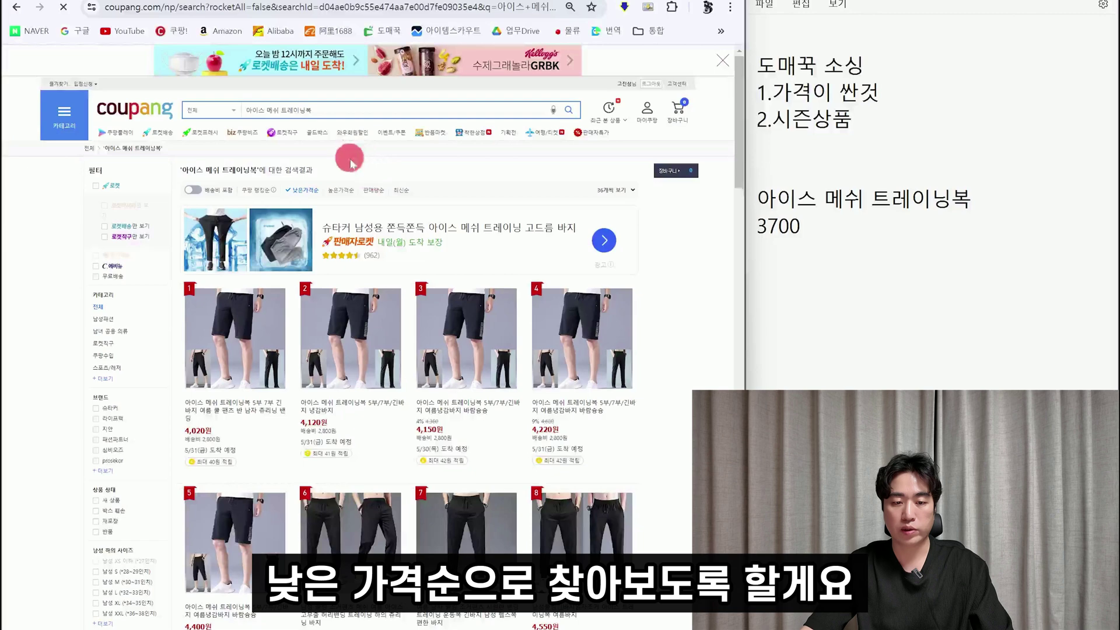
pyautogui.scroll(-3, 516, 163)
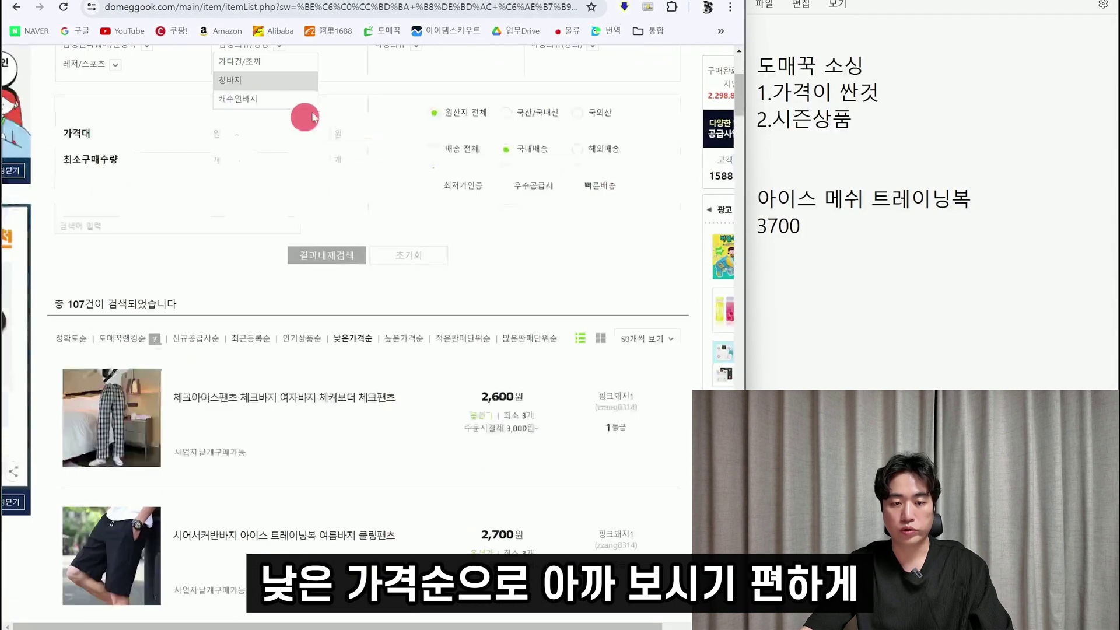
pyautogui.scroll(-5, 386, 111)
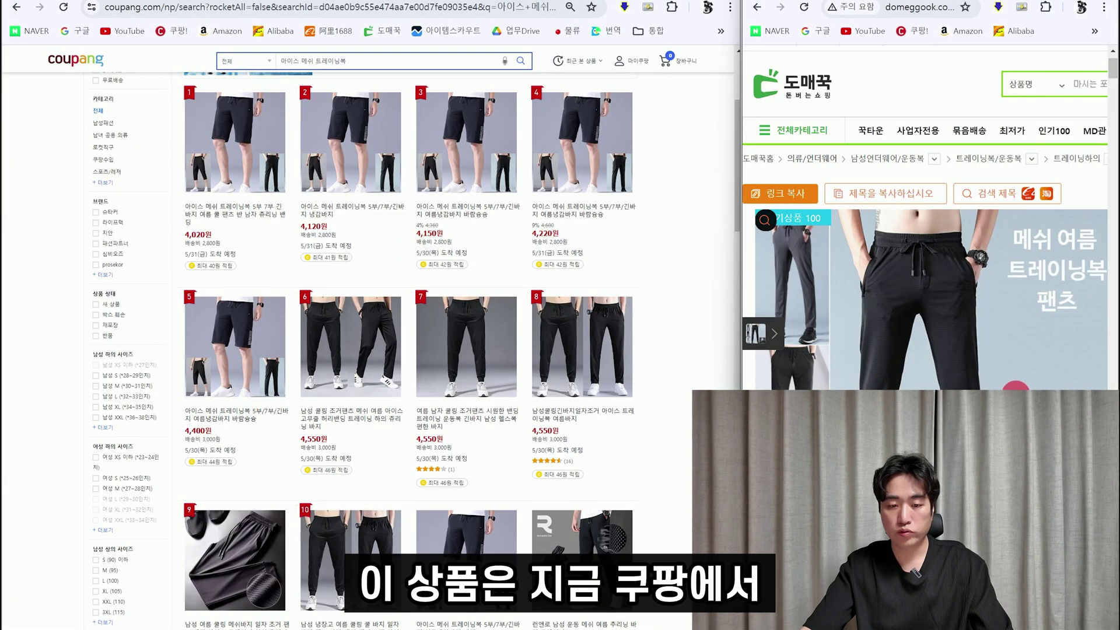
pyautogui.scroll(3, 387, 113)
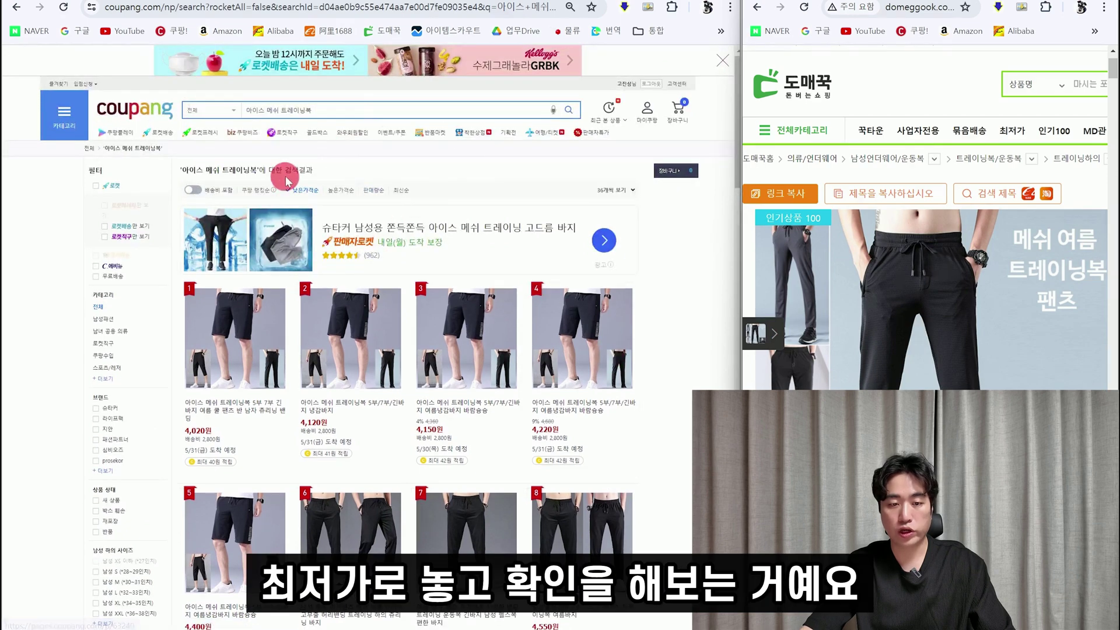
# Step: Compare the prices and shipping fees on the first Coupang results page with the KOTY mesh training pants
pyautogui.scroll(-4, 464, 220)
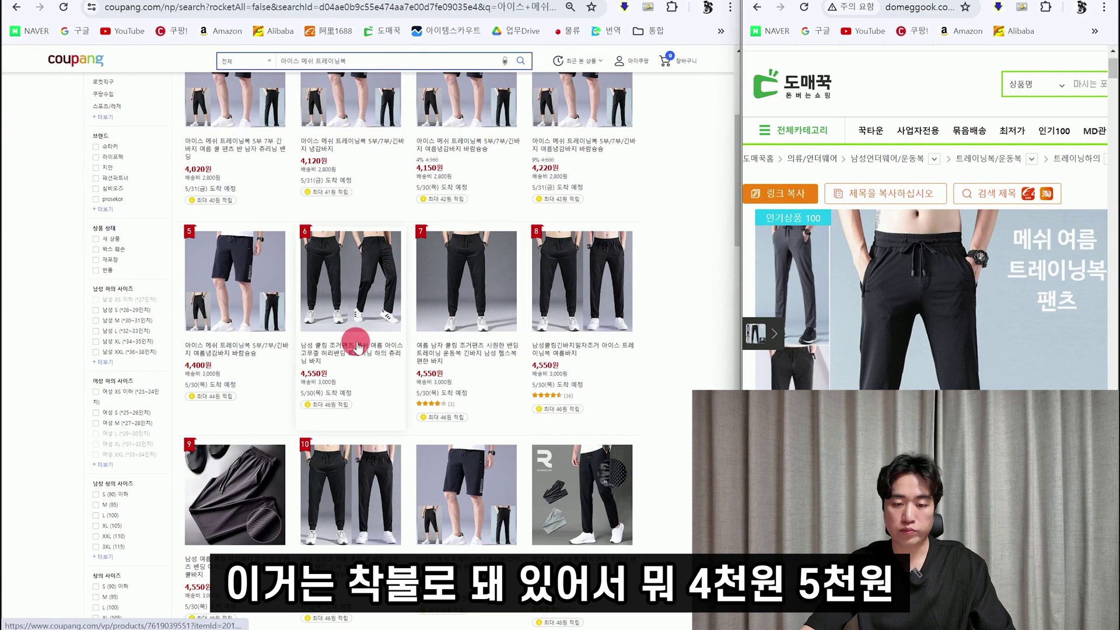
pyautogui.scroll(-2, 467, 389)
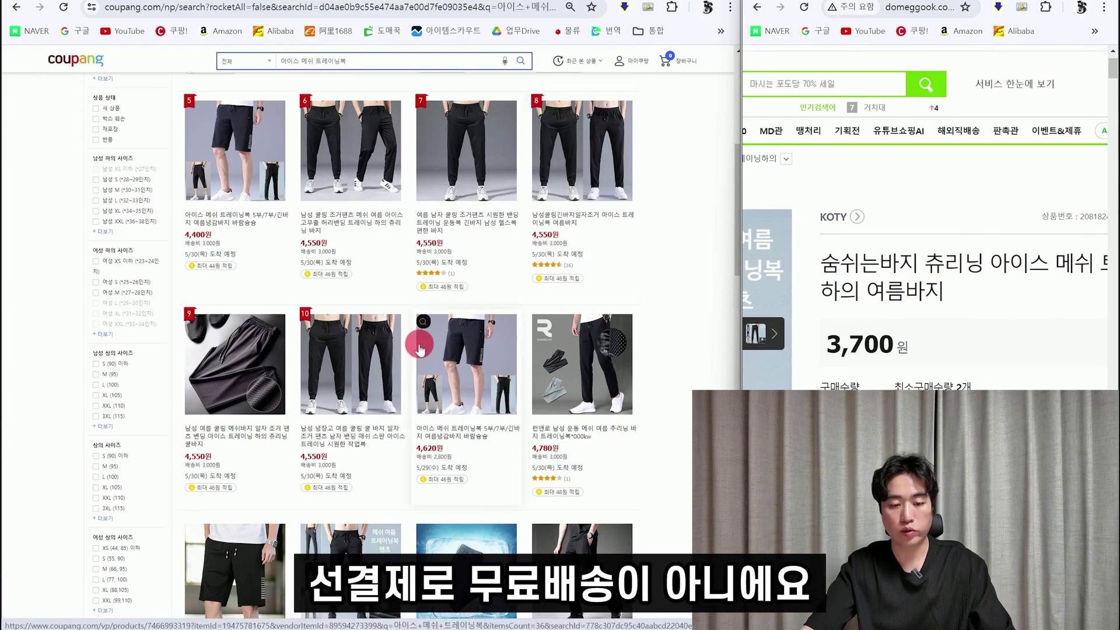
pyautogui.scroll(-5, 412, 337)
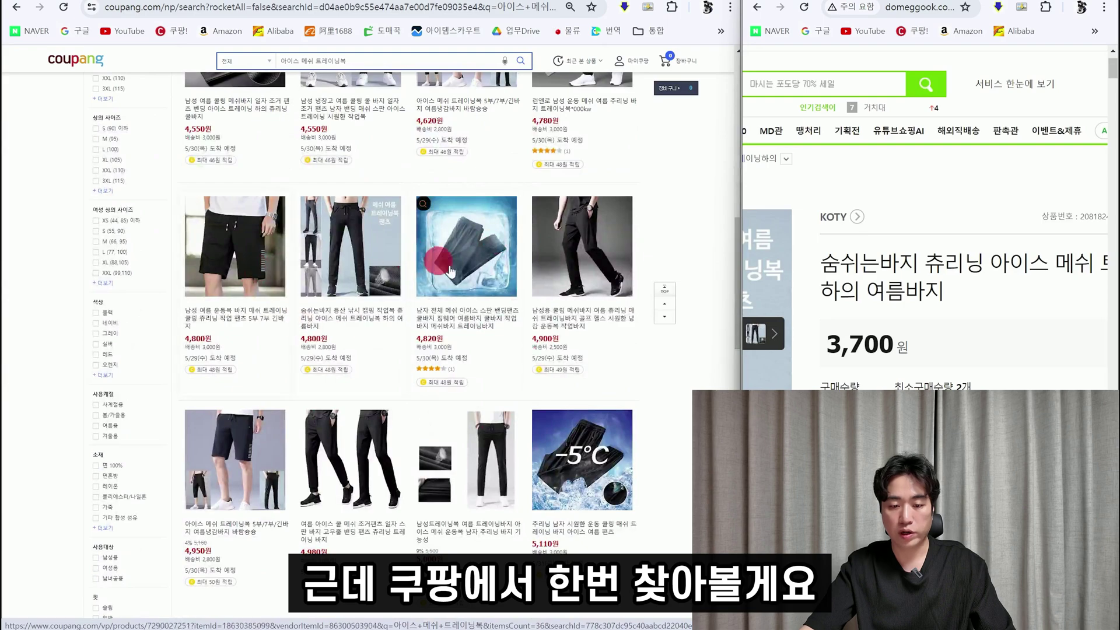
pyautogui.scroll(-10, 488, 385)
pyautogui.scroll(-4, 487, 425)
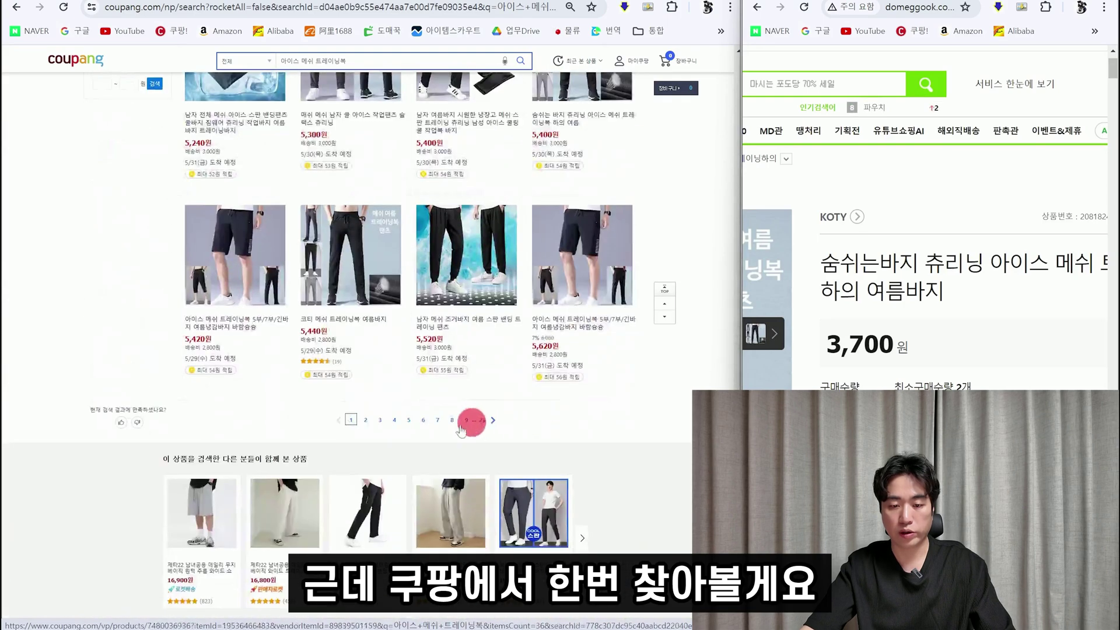
# Step: Open page 2 of the Coupang results and check the prices of the mesh training pants listed there
pyautogui.click(367, 421)
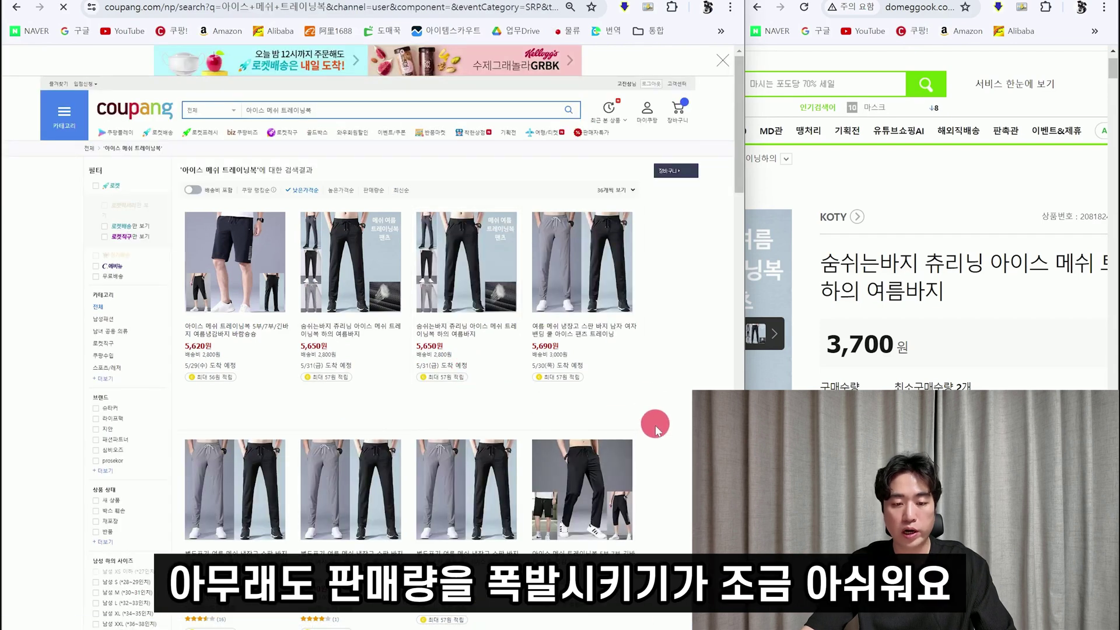
pyautogui.scroll(-3, 659, 443)
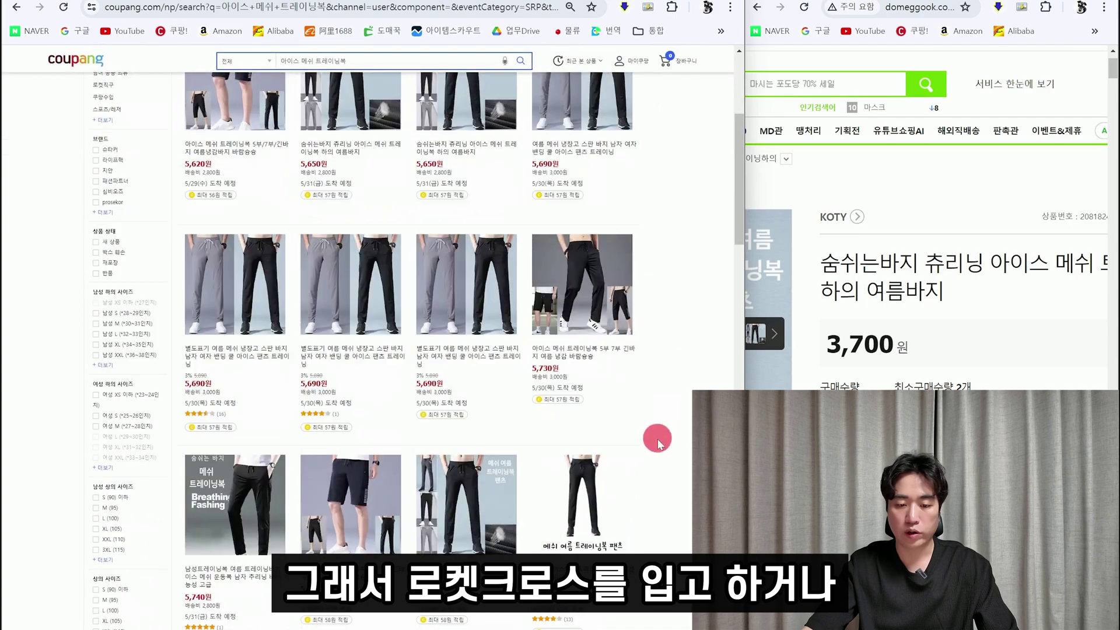
pyautogui.scroll(-7, 631, 380)
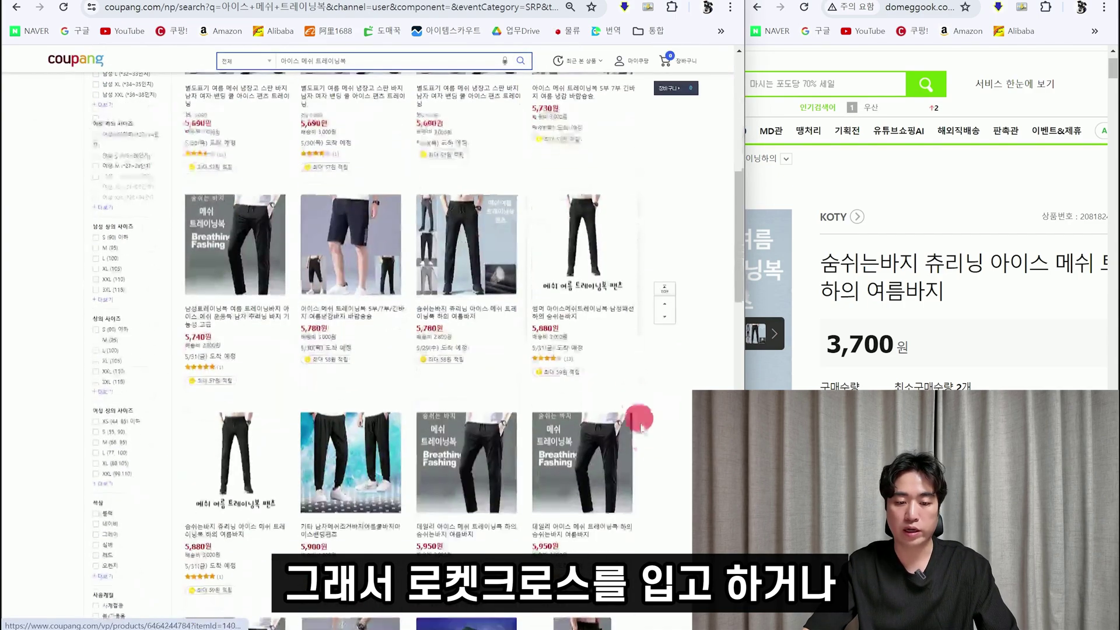
pyautogui.scroll(-4, 564, 395)
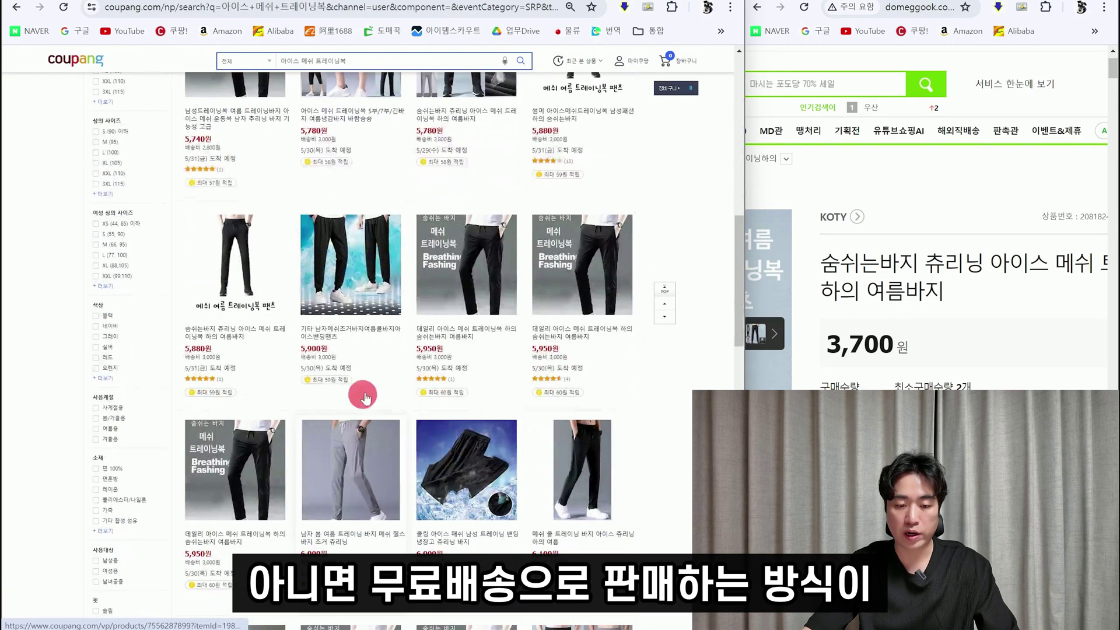
pyautogui.scroll(-10, 509, 461)
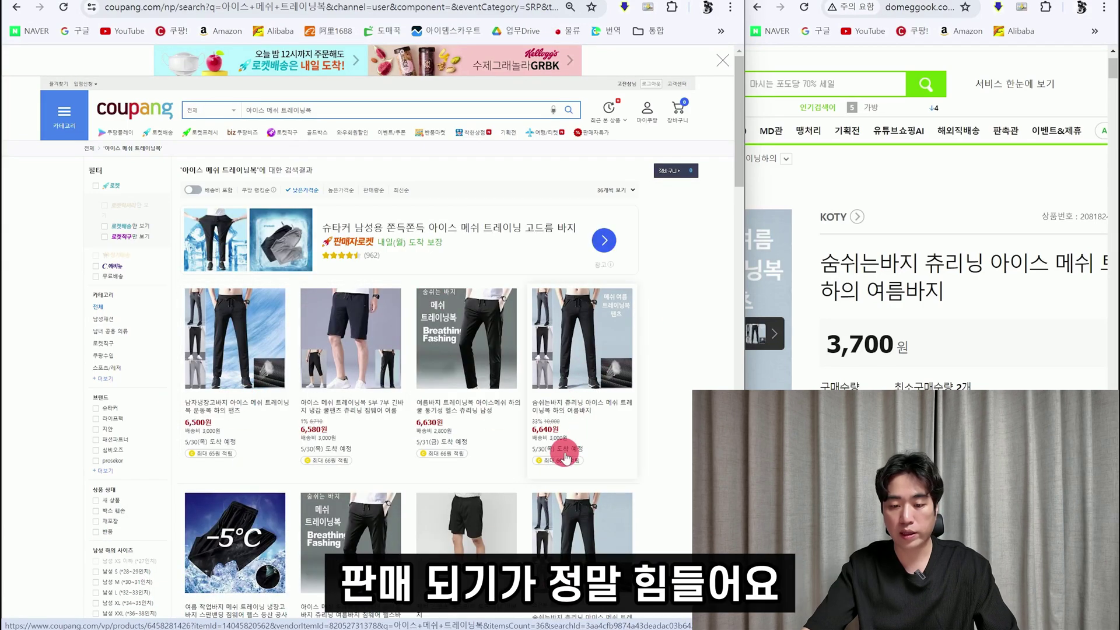
# Step: Review the pants prices and shipping terms on a further page of the low-price Coupang results
pyautogui.scroll(-5, 559, 461)
pyautogui.scroll(5, 532, 464)
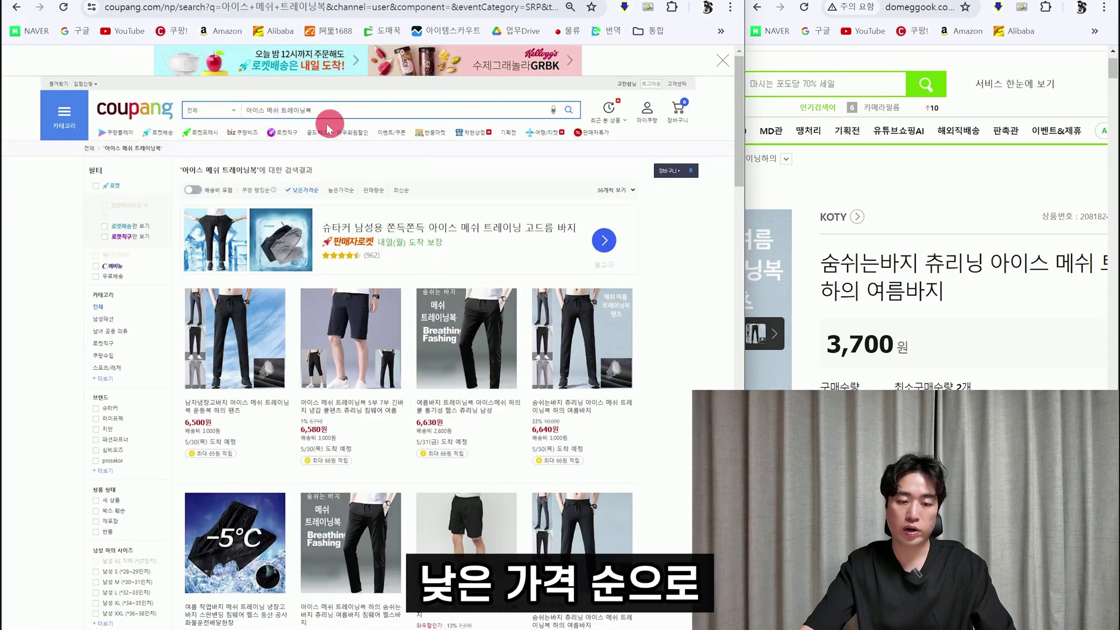
pyautogui.scroll(-4, 460, 282)
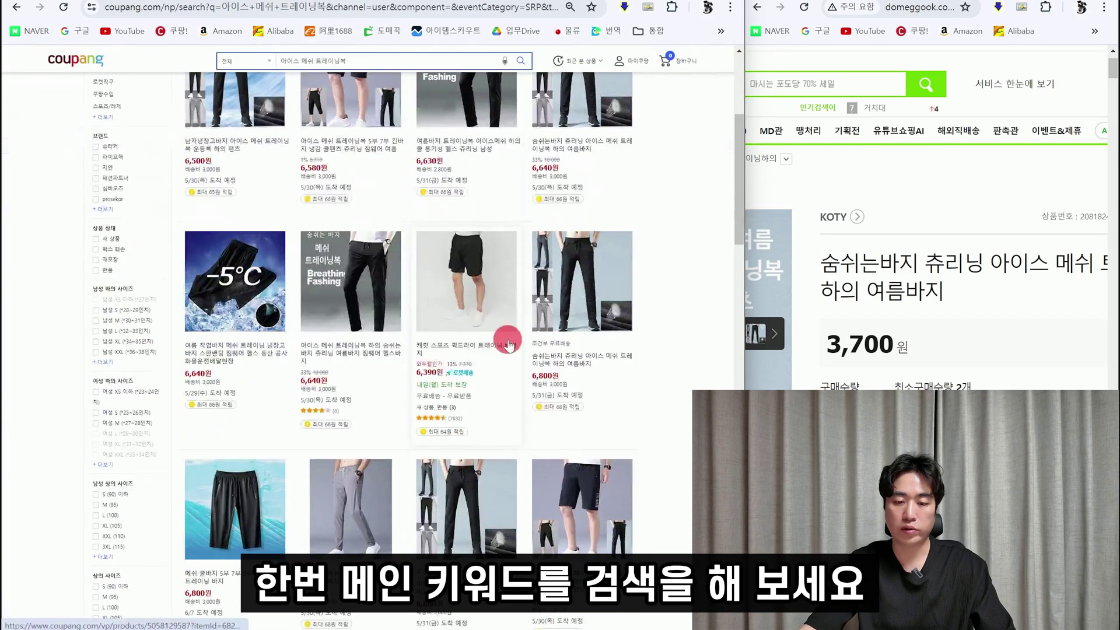
# Step: Compare the thumbnails, prices and shipping fees of the near-identical mesh training pants on page 3 of the Coupang results
pyautogui.scroll(2, 583, 326)
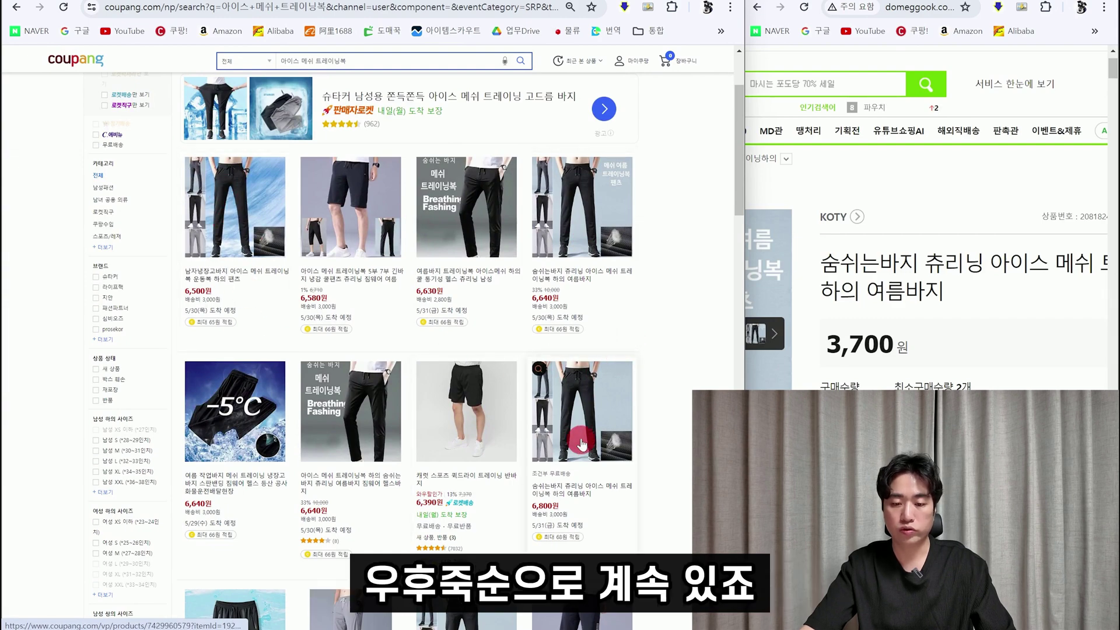
pyautogui.scroll(-2, 620, 468)
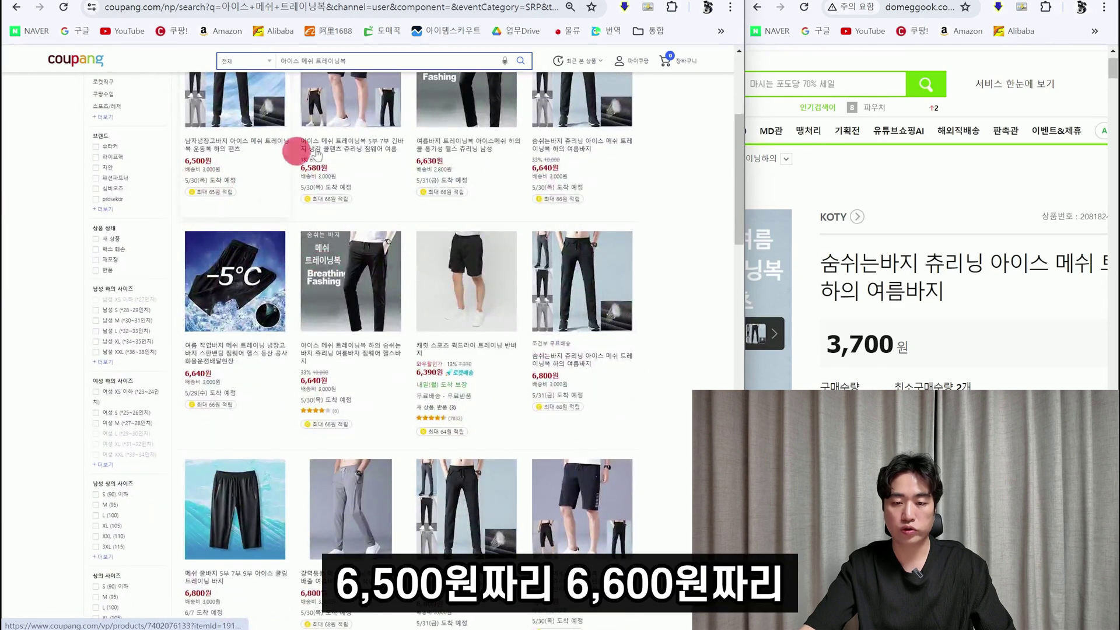
pyautogui.scroll(-5, 587, 189)
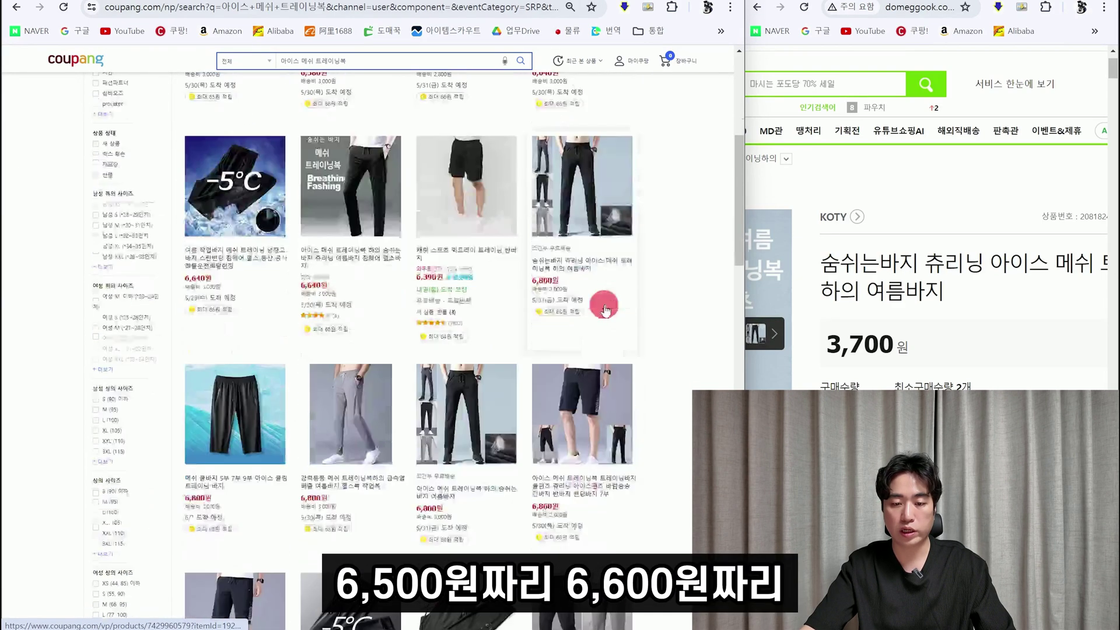
pyautogui.scroll(-1, 471, 260)
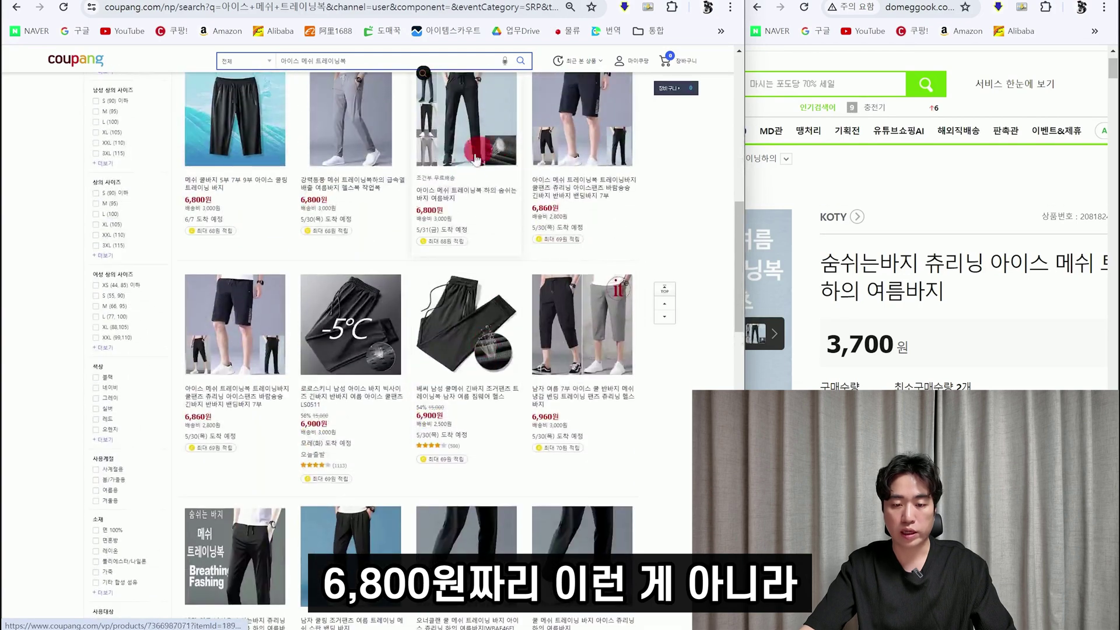
pyautogui.scroll(-2, 479, 465)
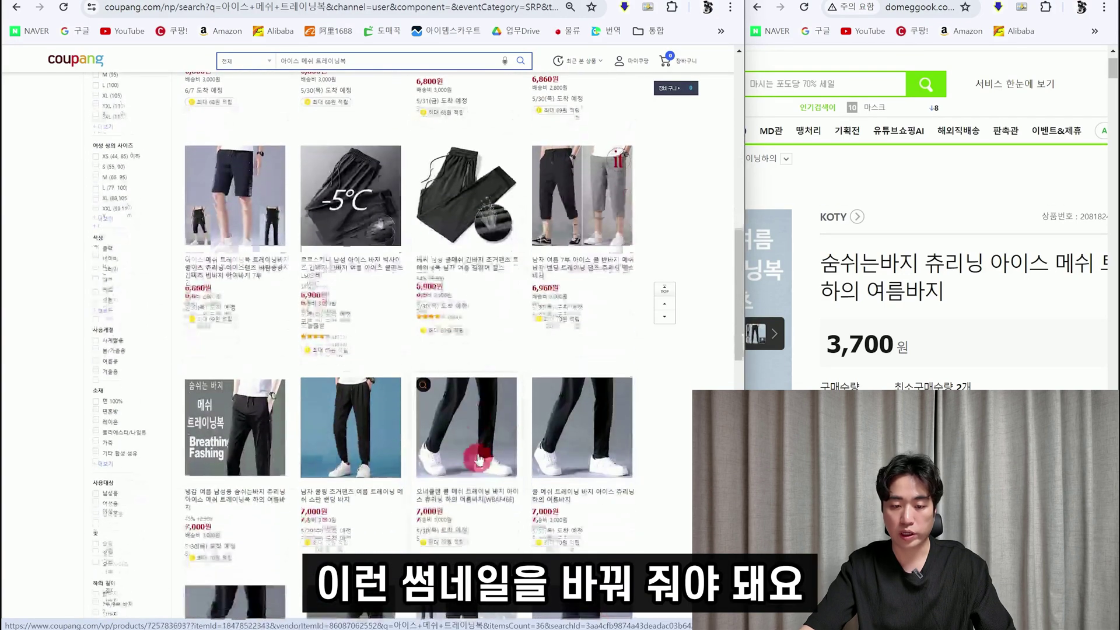
pyautogui.scroll(3, 465, 169)
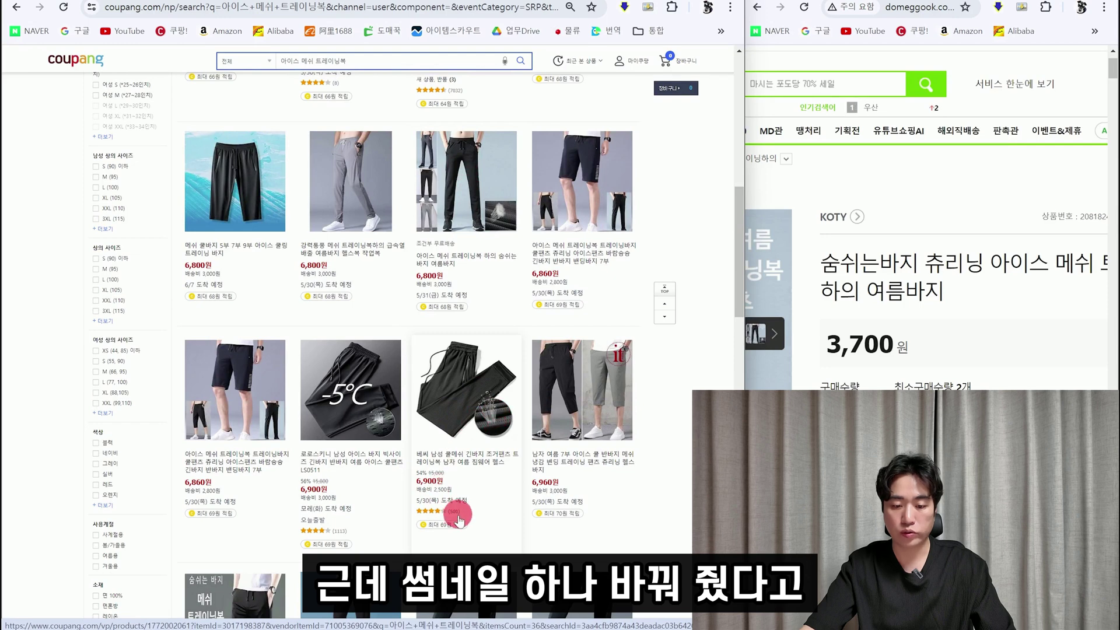
# Step: Check the ratings and review counts of the 6,900원 mesh pants, and examine the remaining listings on results page 3
pyautogui.keyDown('ctrl'); pyautogui.scroll(3, 466, 507); pyautogui.keyUp('ctrl')
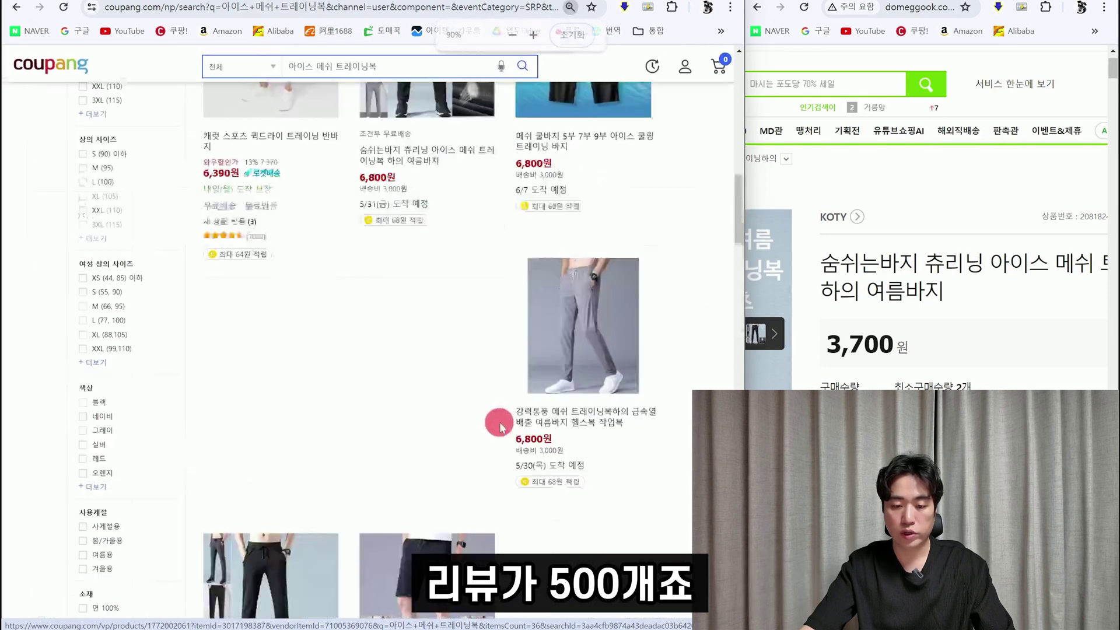
pyautogui.scroll(-7, 379, 398)
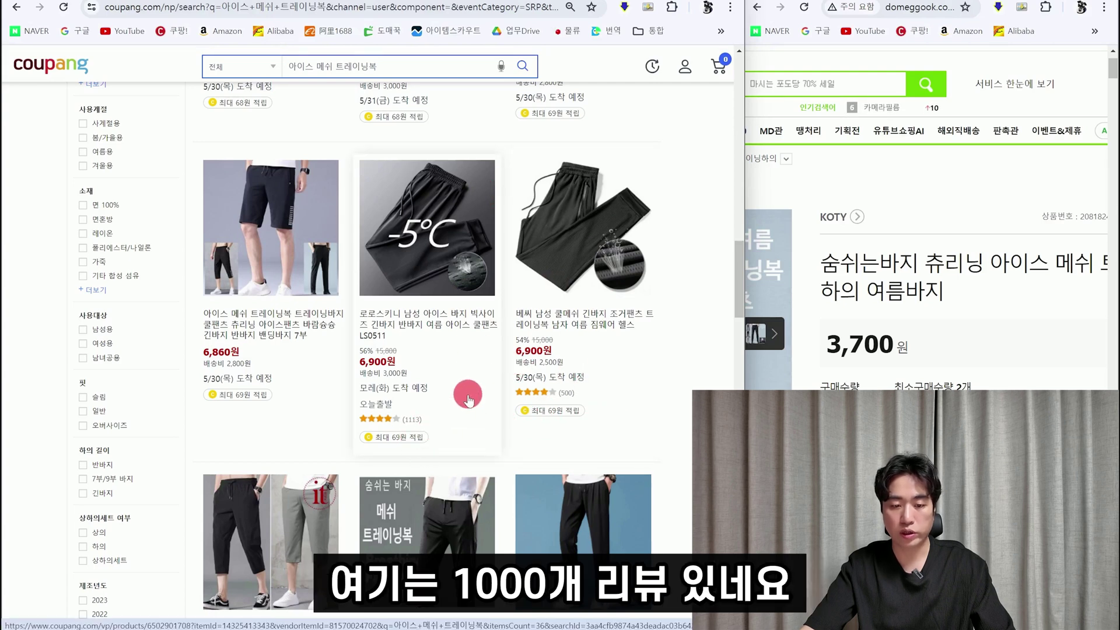
pyautogui.hotkey('ctrl', '-')
pyautogui.hotkey('ctrl', '-')
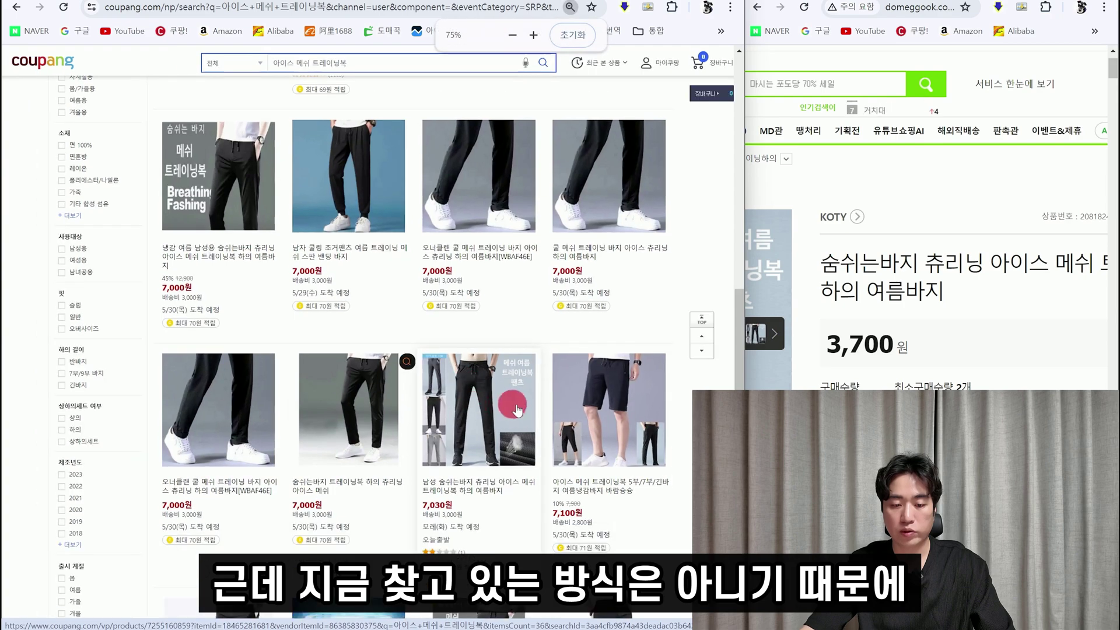
pyautogui.scroll(-10, 615, 309)
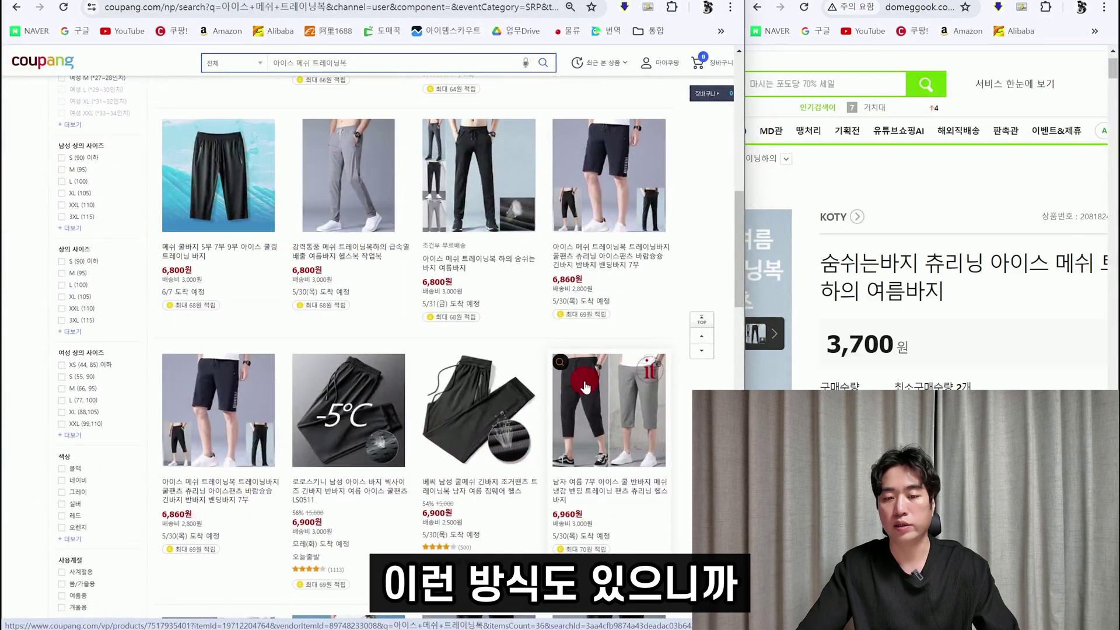
pyautogui.scroll(-10, 577, 416)
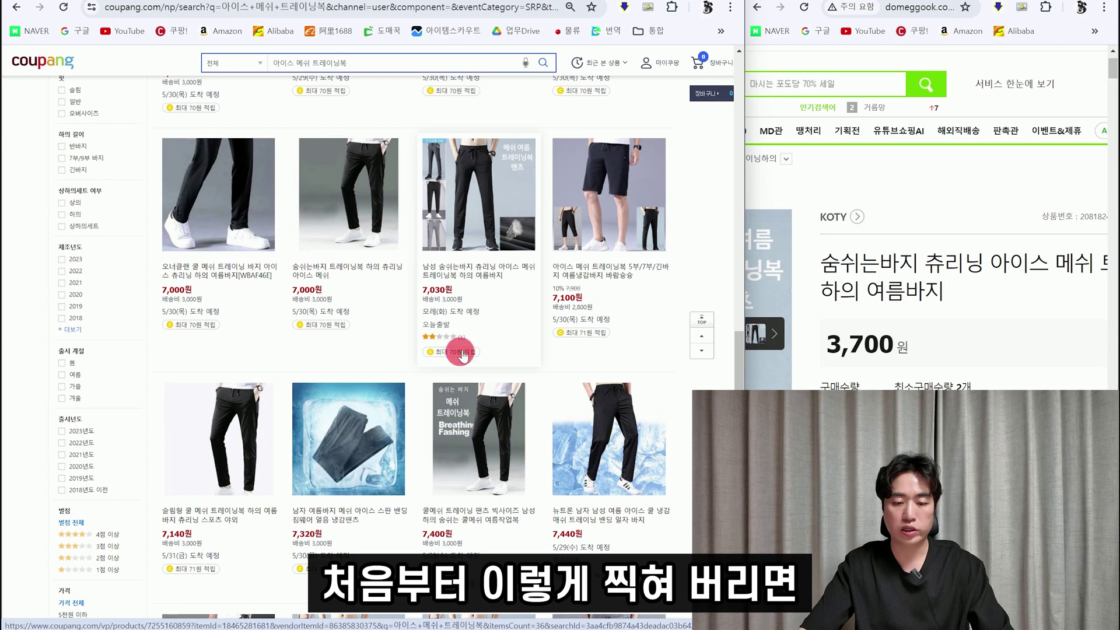
pyautogui.scroll(-3, 465, 357)
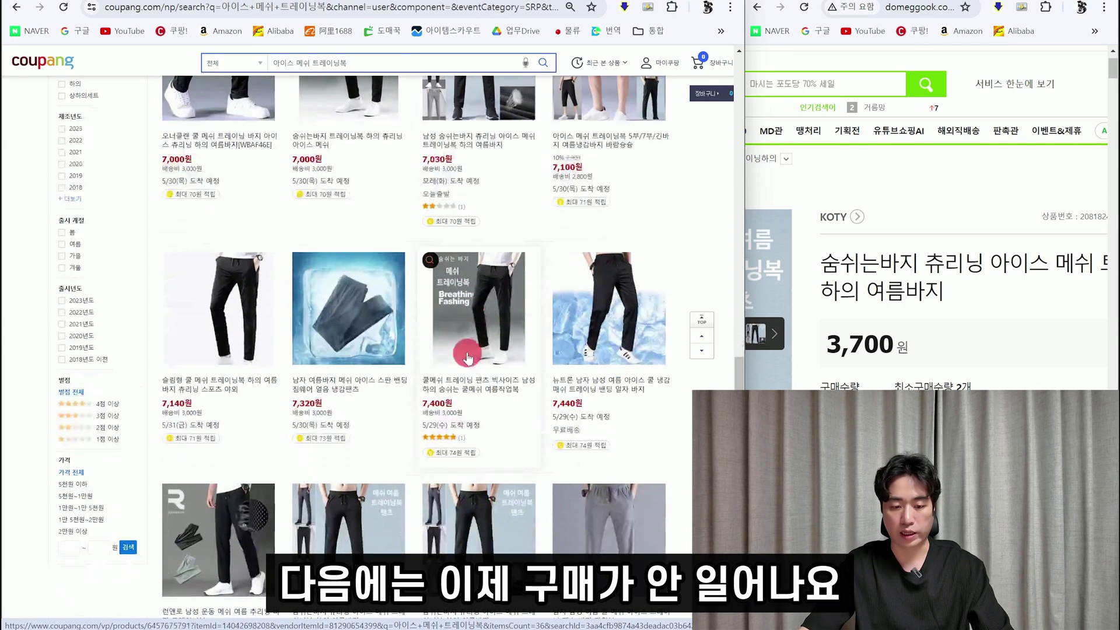
pyautogui.scroll(-8, 462, 420)
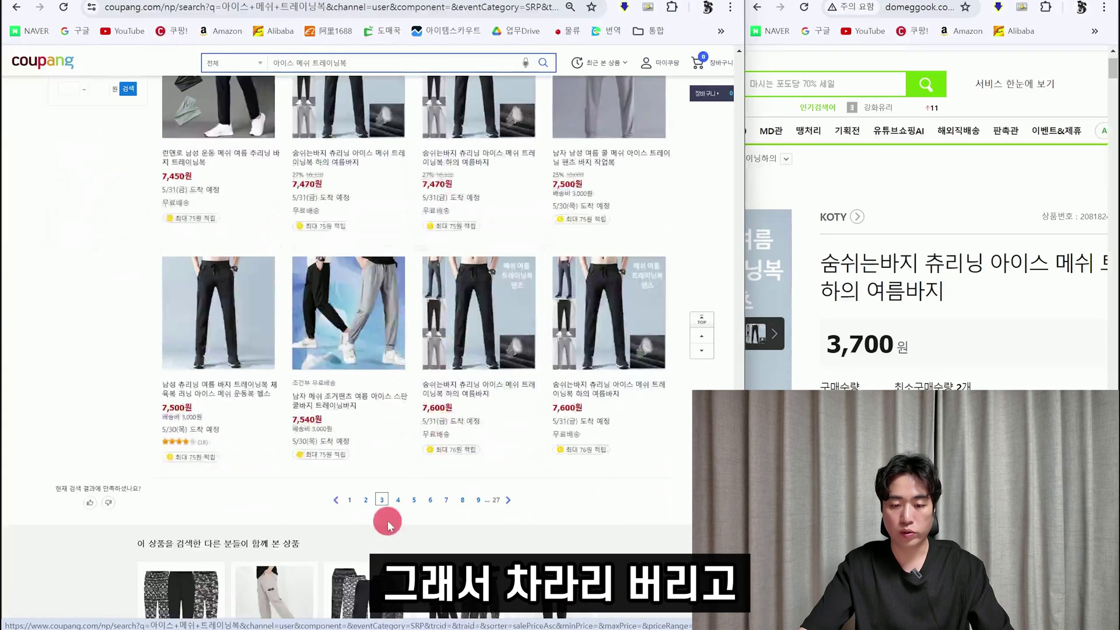
# Step: Open page 4 of the low-price Coupang results and check its listings for prices and free shipping
pyautogui.click(398, 502)
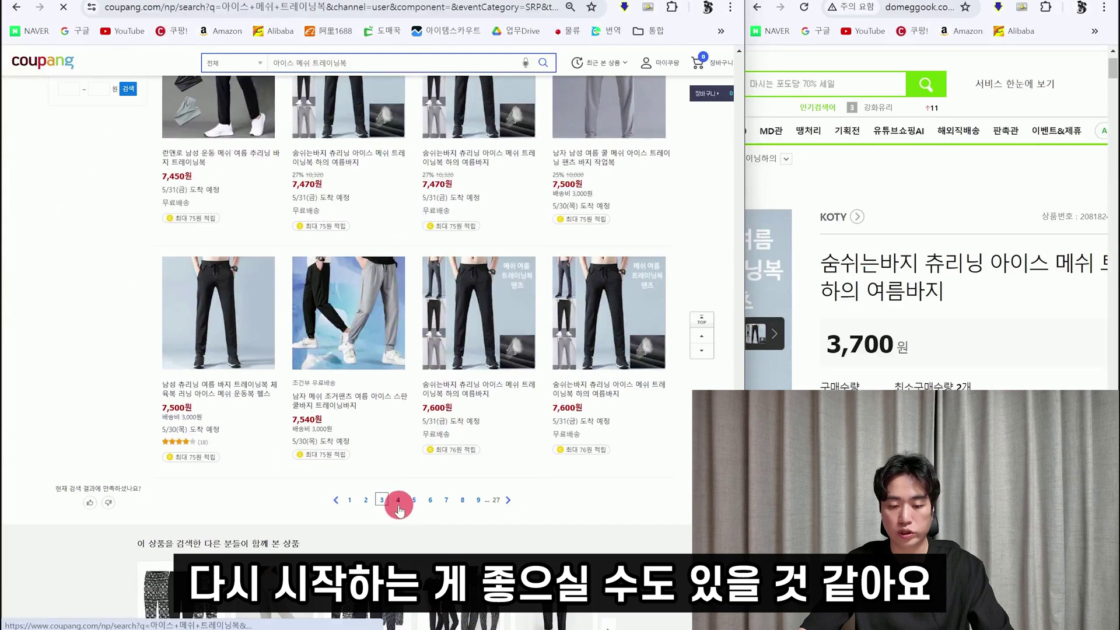
pyautogui.scroll(-10, 453, 343)
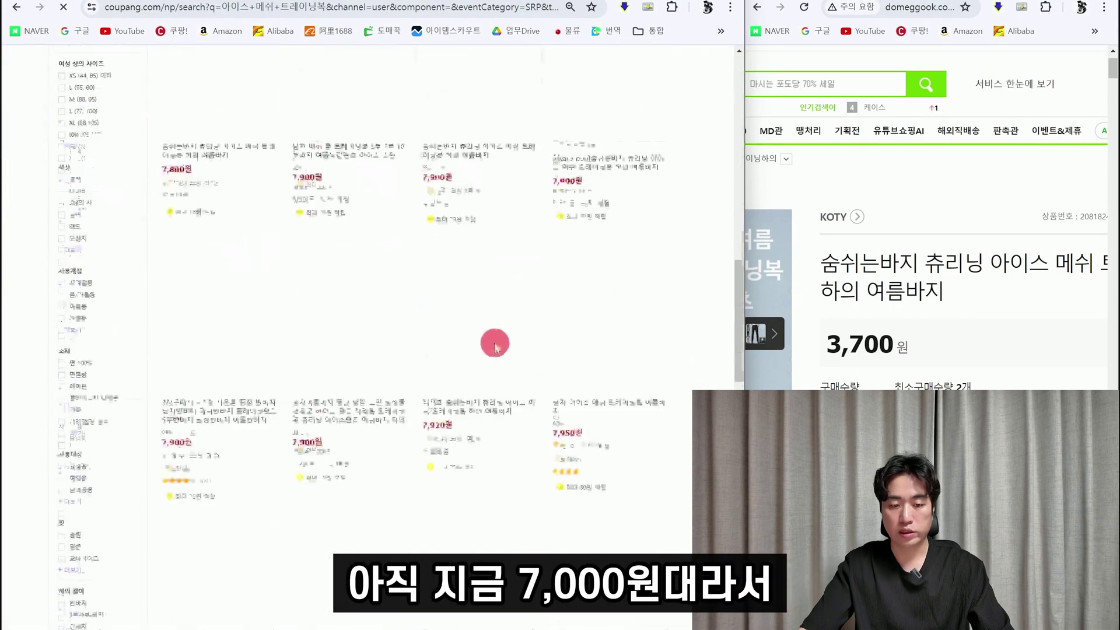
pyautogui.scroll(-7, 495, 344)
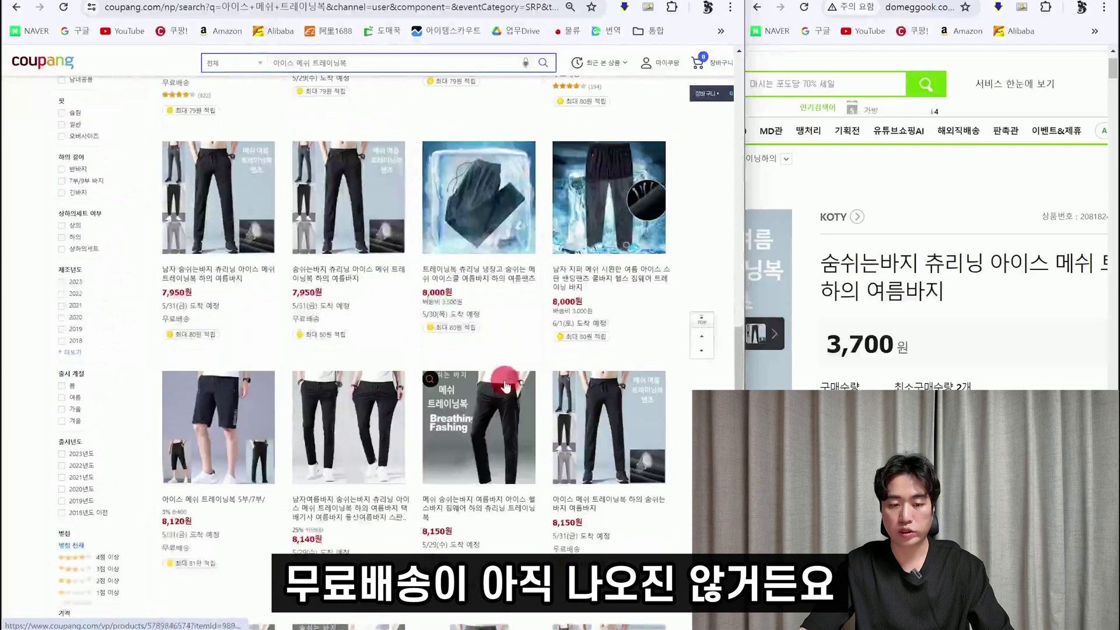
pyautogui.scroll(-6, 502, 388)
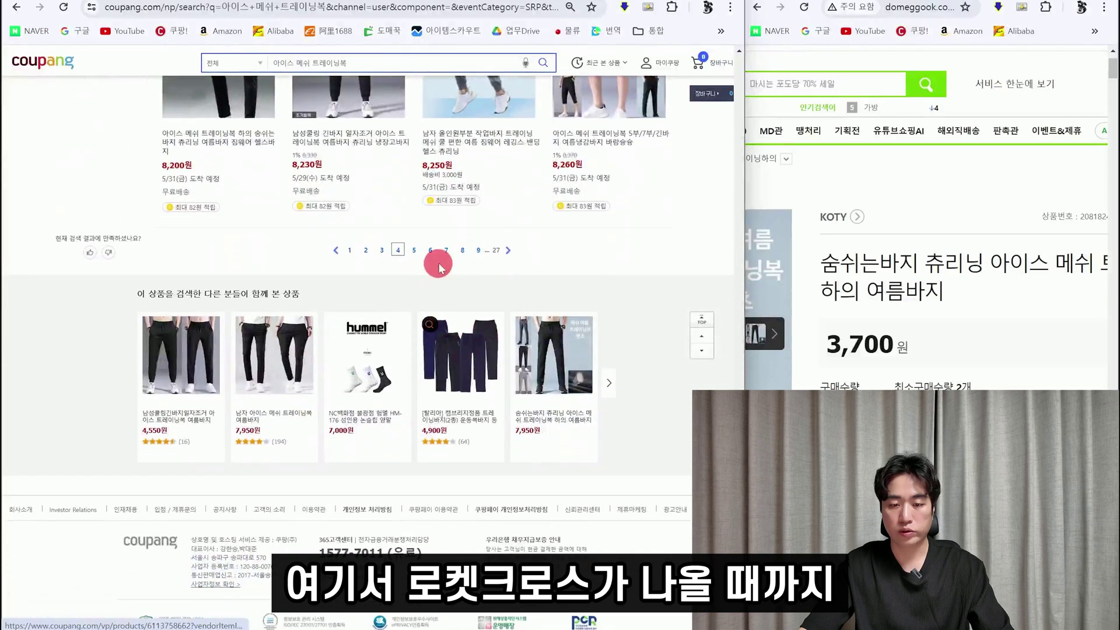
# Step: Open page 5 of the Coupang results and look for the cheapest mesh training pants offered with 판매자로켓 delivery
pyautogui.click(417, 249)
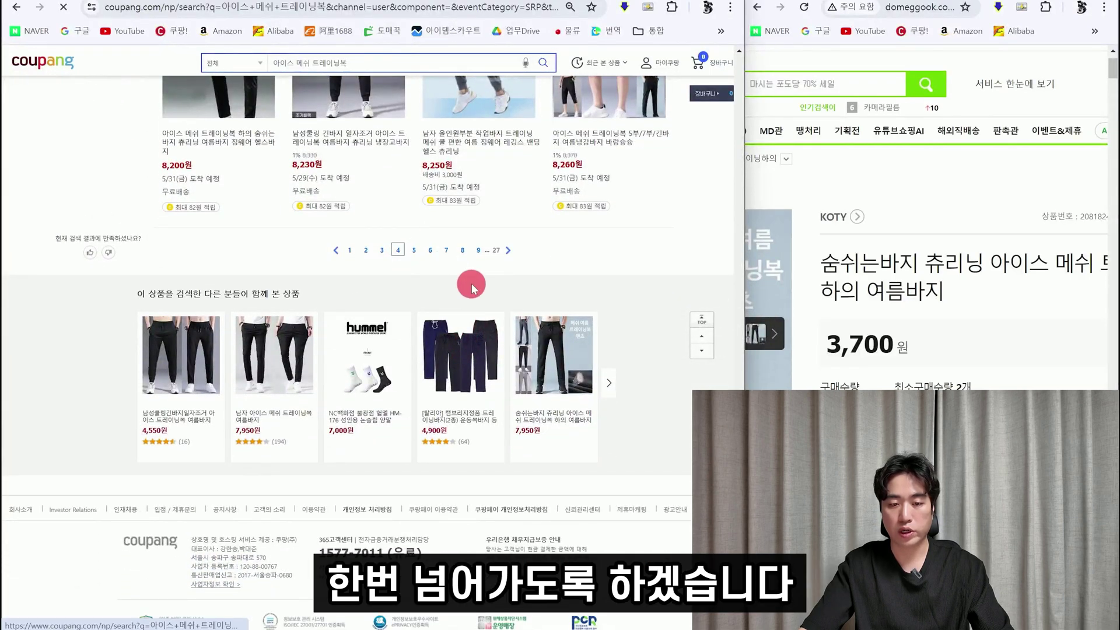
pyautogui.scroll(-8, 518, 330)
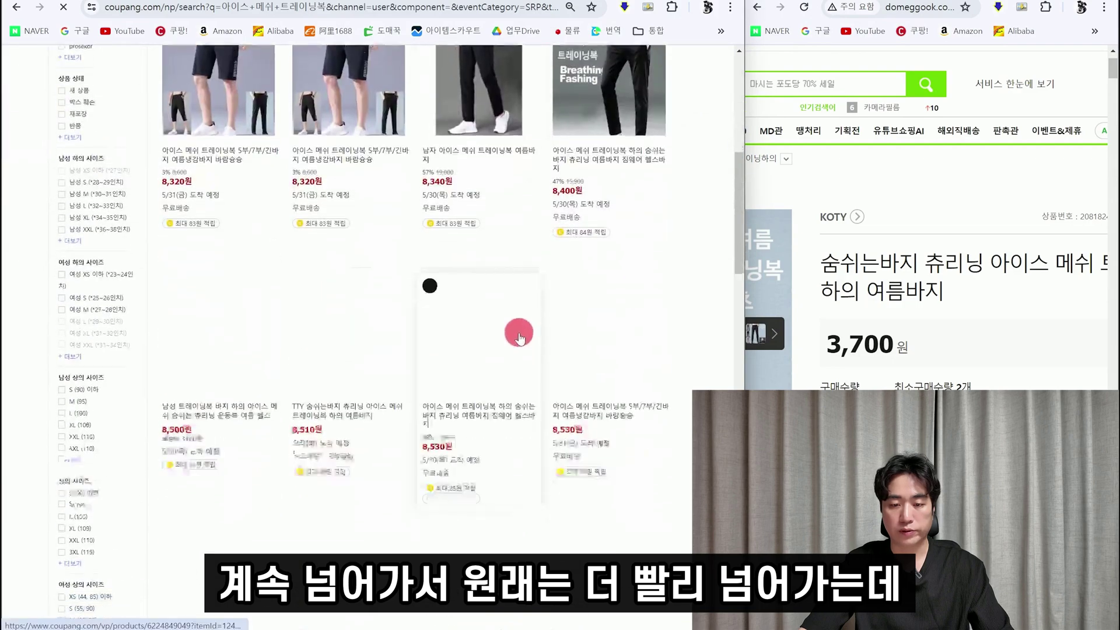
pyautogui.scroll(-5, 513, 341)
pyautogui.scroll(-5, 485, 348)
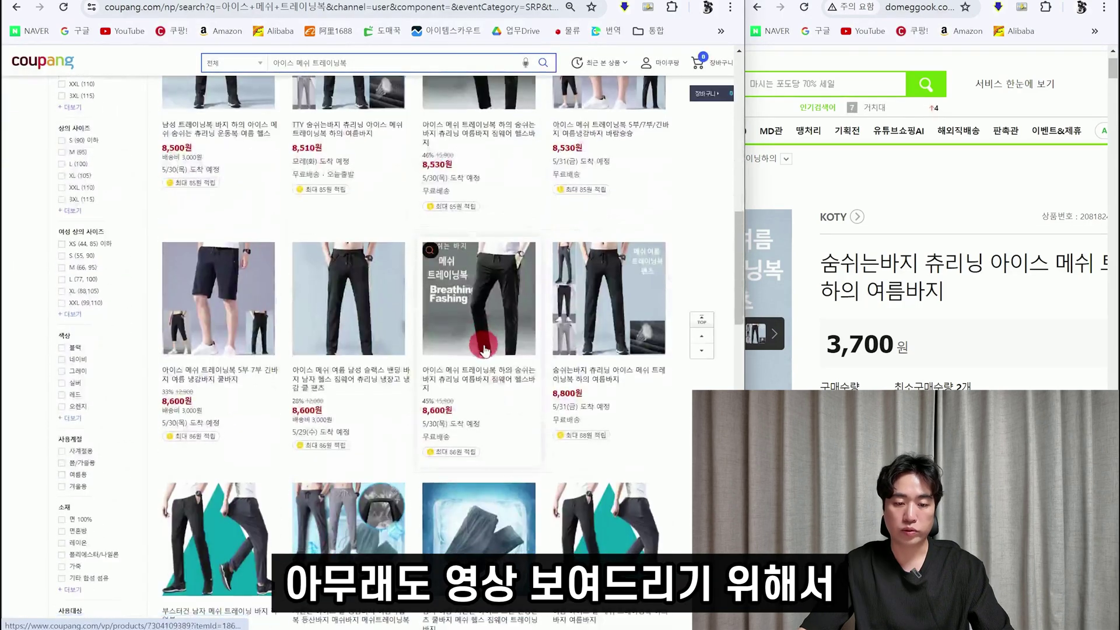
pyautogui.scroll(-9, 667, 368)
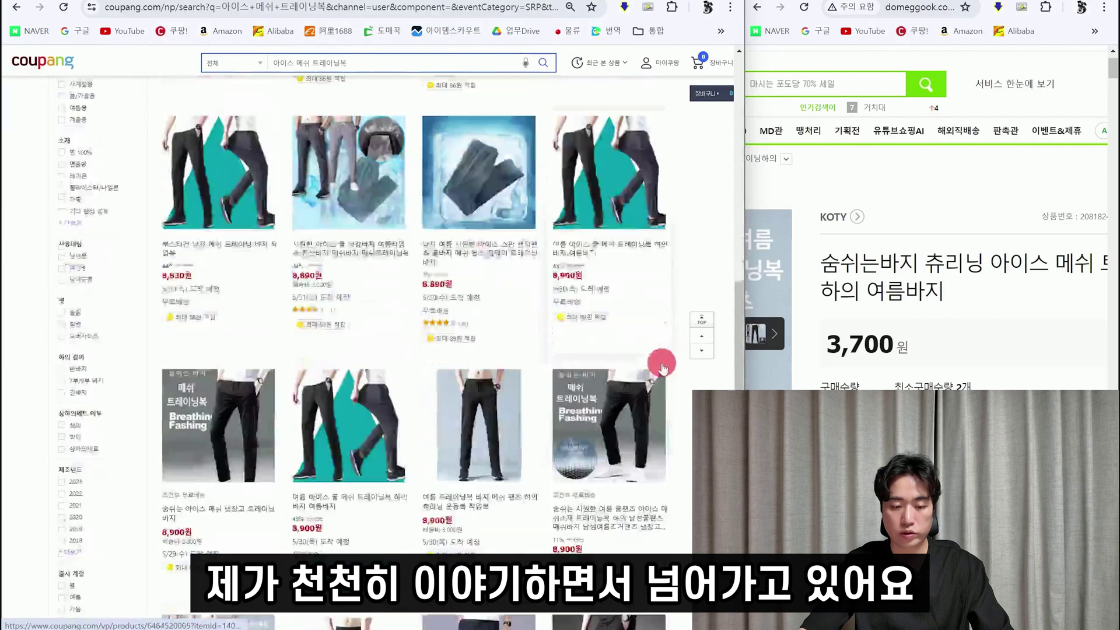
pyautogui.scroll(-5, 664, 382)
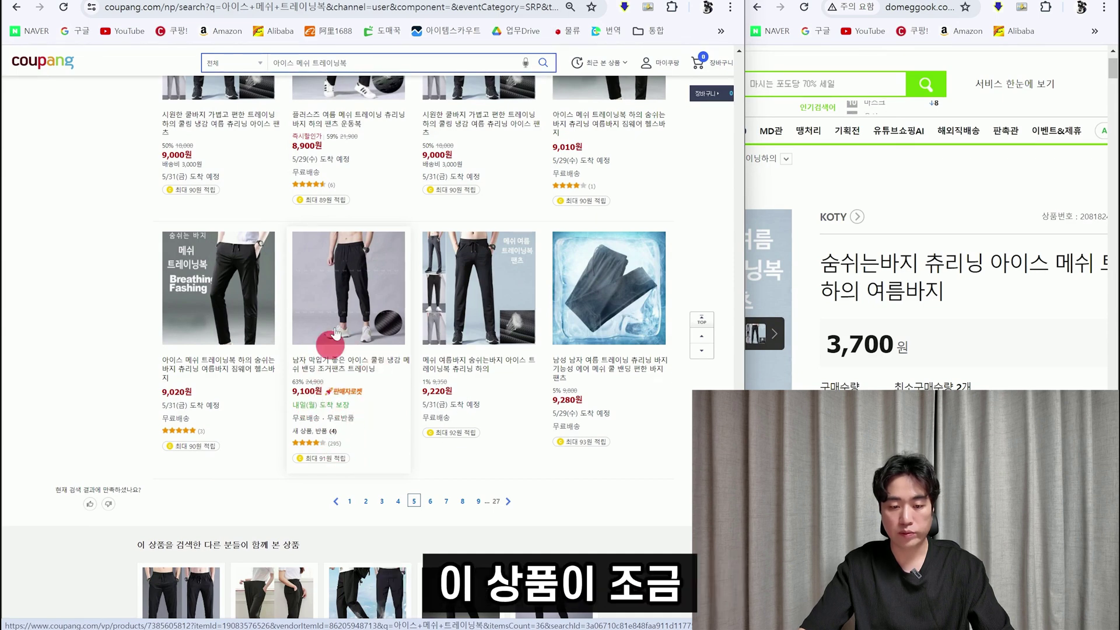
# Step: Bring the KOTY product photo on 도매꾹 into view and compare it with thumbnails on the next Coupang results page
pyautogui.click(988, 299)
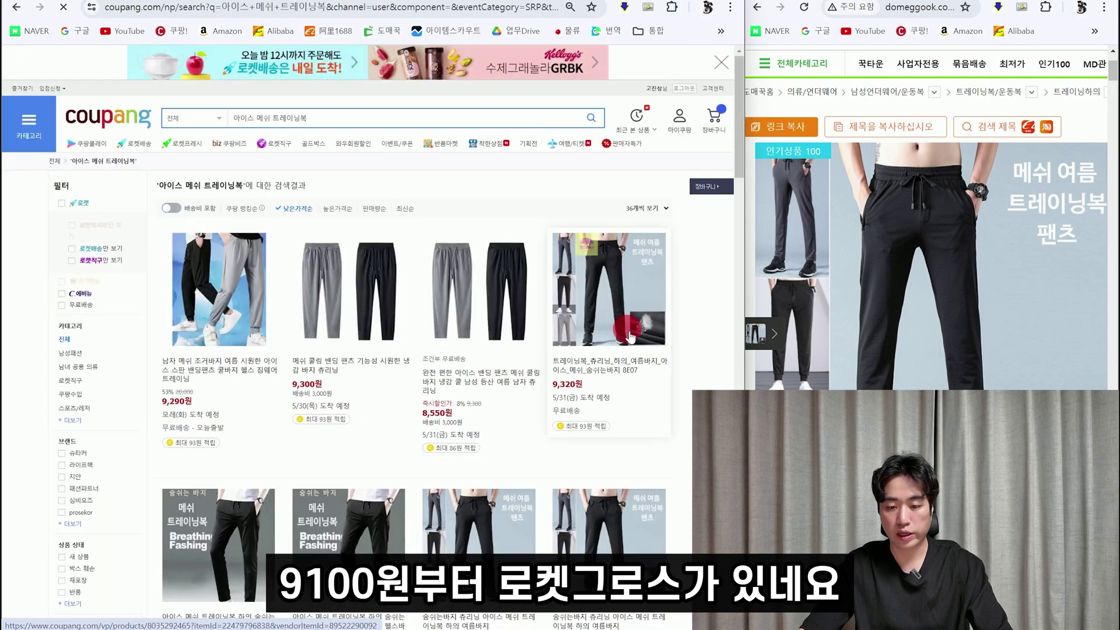
pyautogui.scroll(-2, 634, 221)
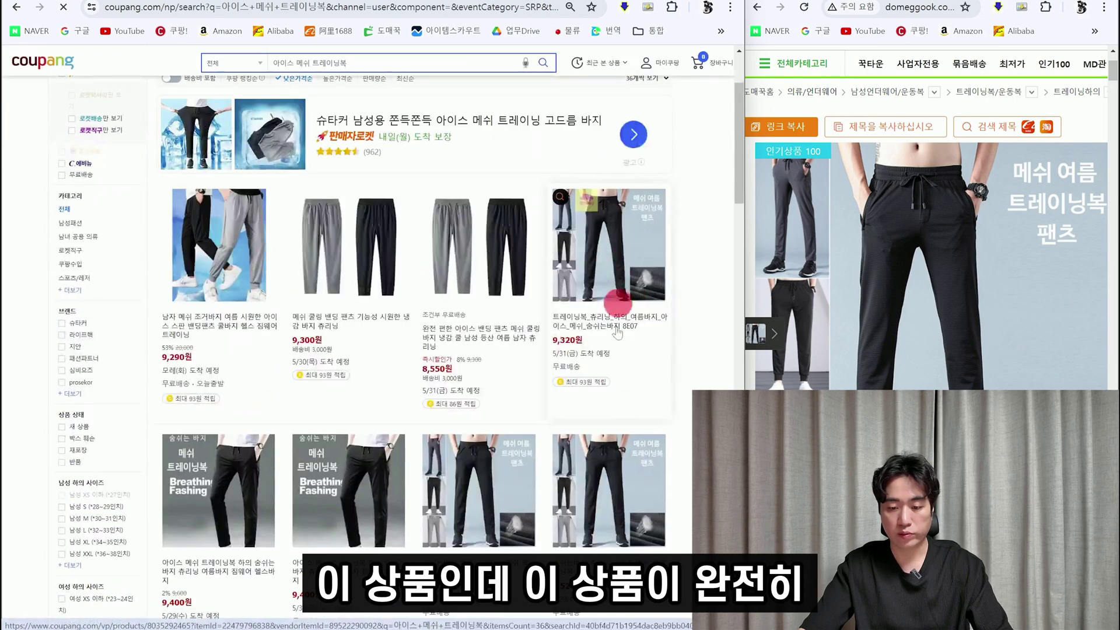
pyautogui.scroll(-2, 609, 386)
pyautogui.scroll(-10, 624, 403)
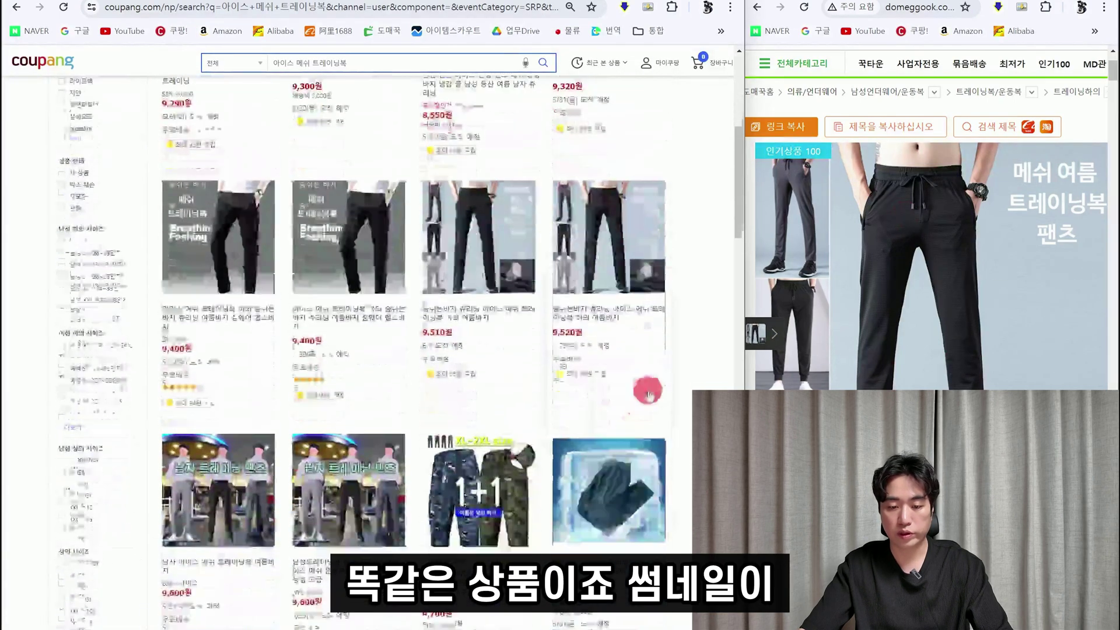
# Step: Review the prices, ratings and delivery terms of 판매자로켓 and free-shipping pants further through the Coupang results
pyautogui.scroll(1, 367, 269)
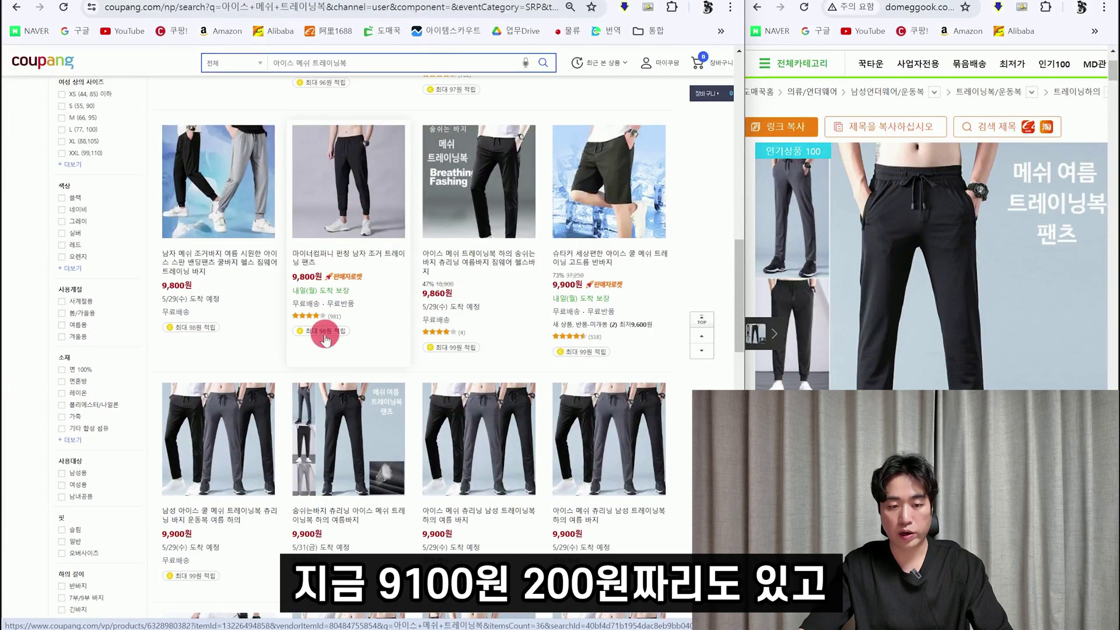
pyautogui.scroll(-3, 400, 372)
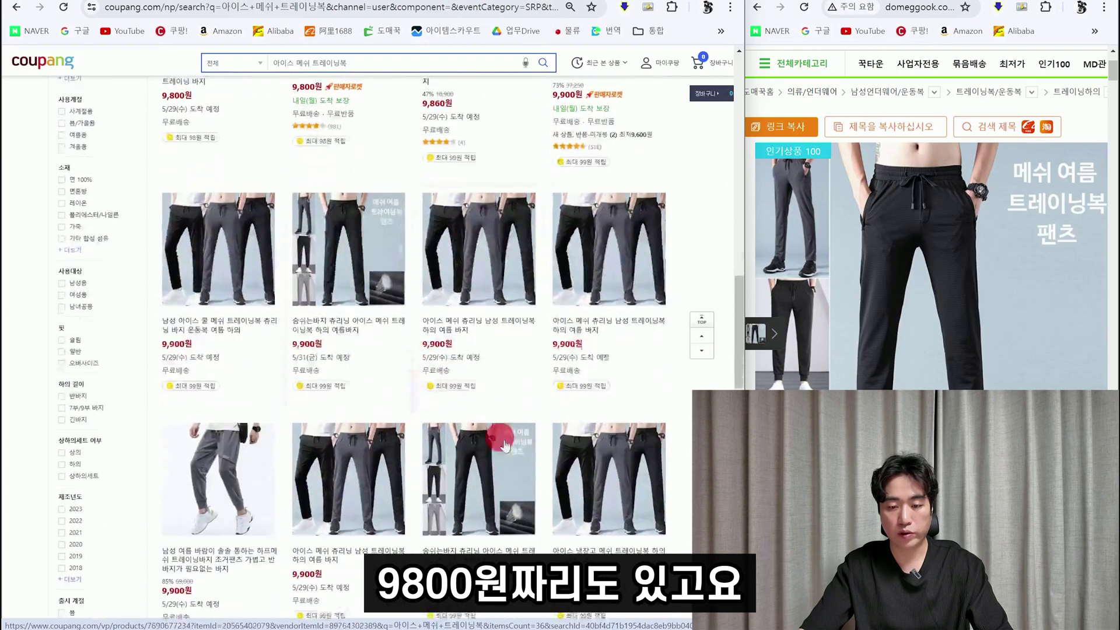
pyautogui.scroll(7, 606, 329)
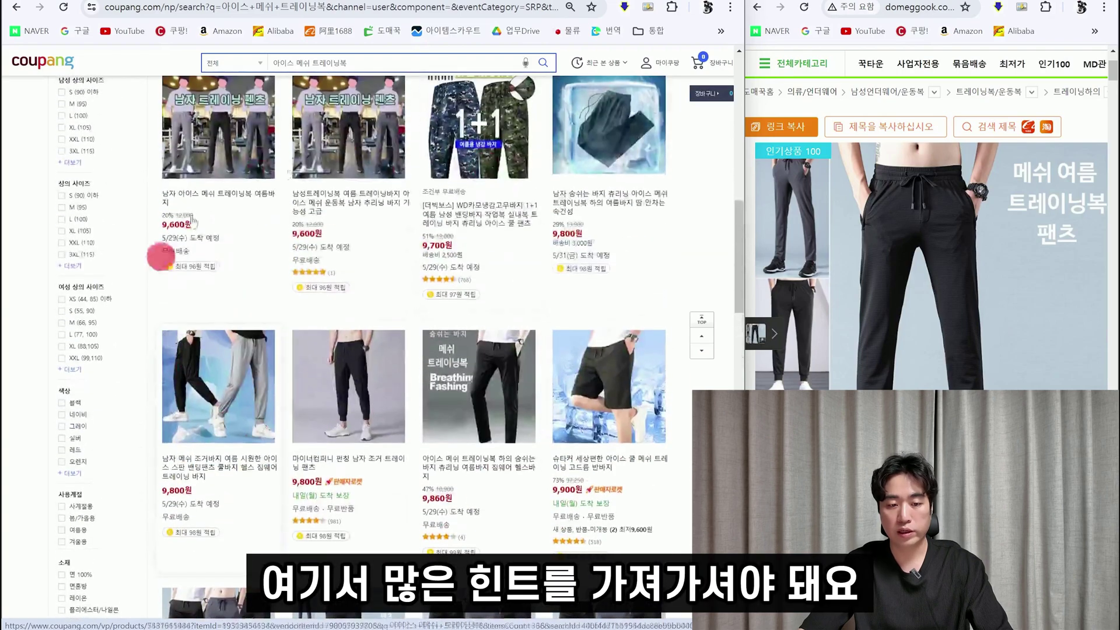
pyautogui.scroll(-9, 192, 390)
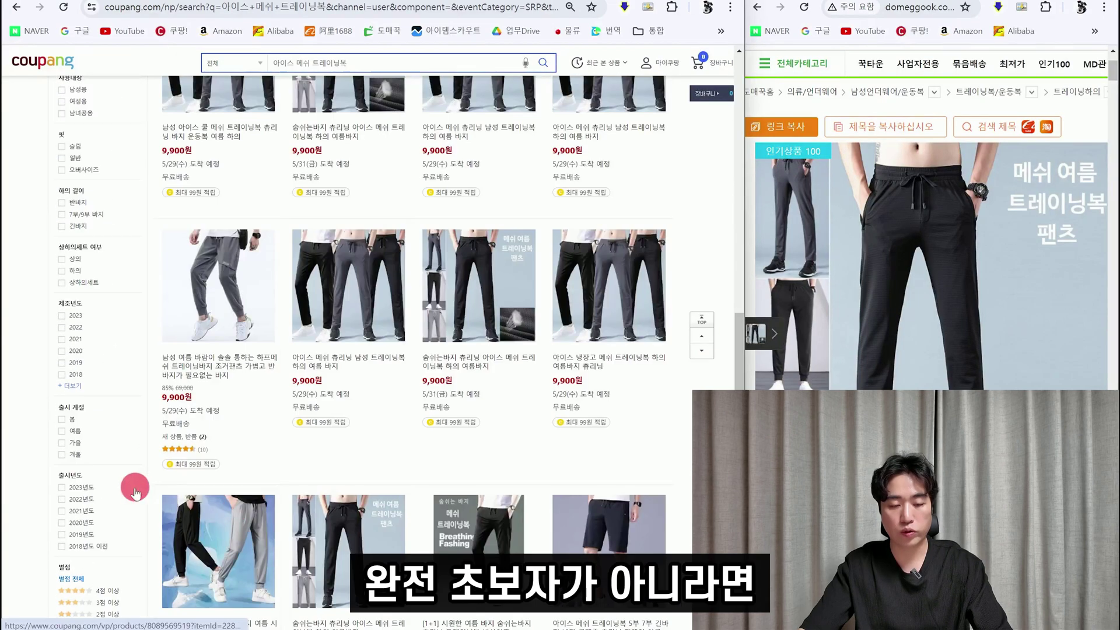
pyautogui.scroll(-10, 259, 213)
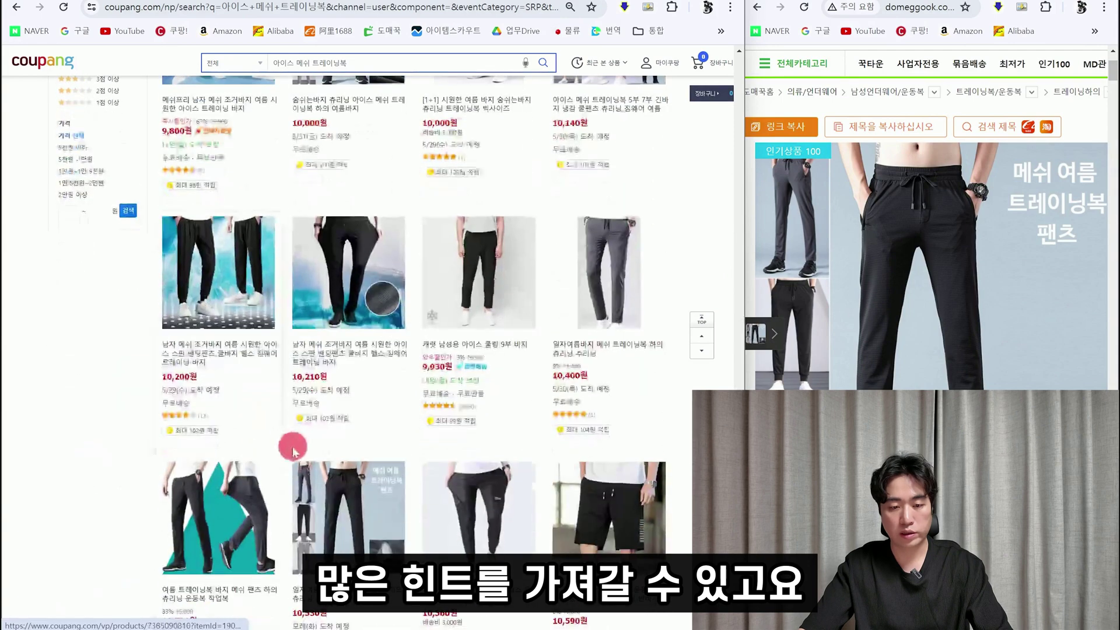
pyautogui.scroll(-10, 595, 288)
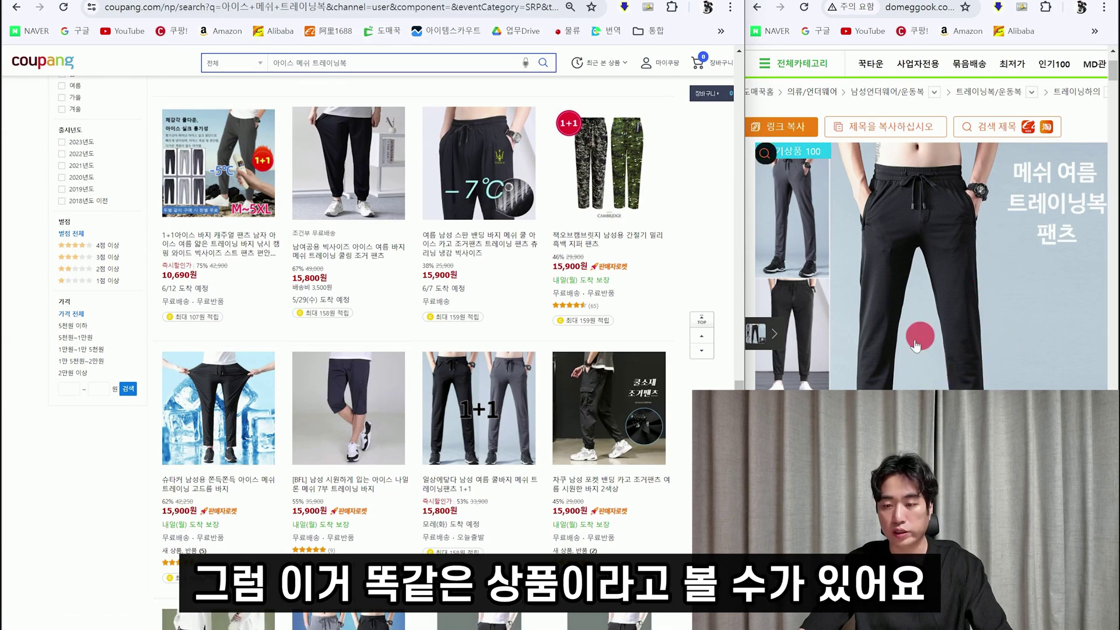
# Step: Skim the KOTY pants' detail page on 도매꾹, return to its main photo, and move its window beside the sourcing notes
pyautogui.scroll(-15, 924, 350)
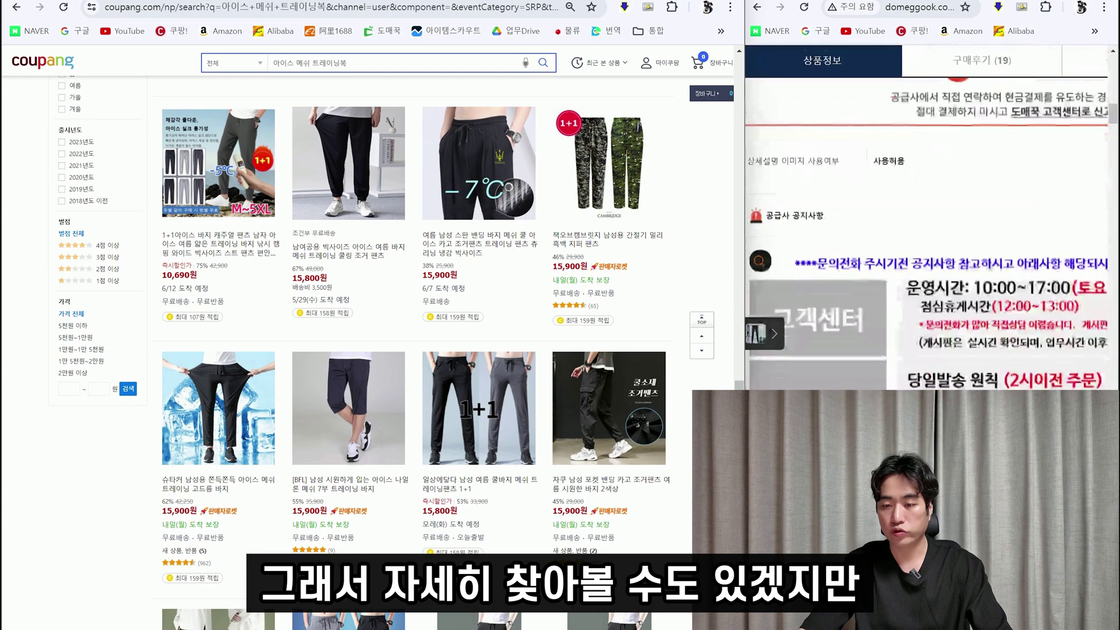
pyautogui.scroll(5, 924, 349)
pyautogui.scroll(6, 931, 233)
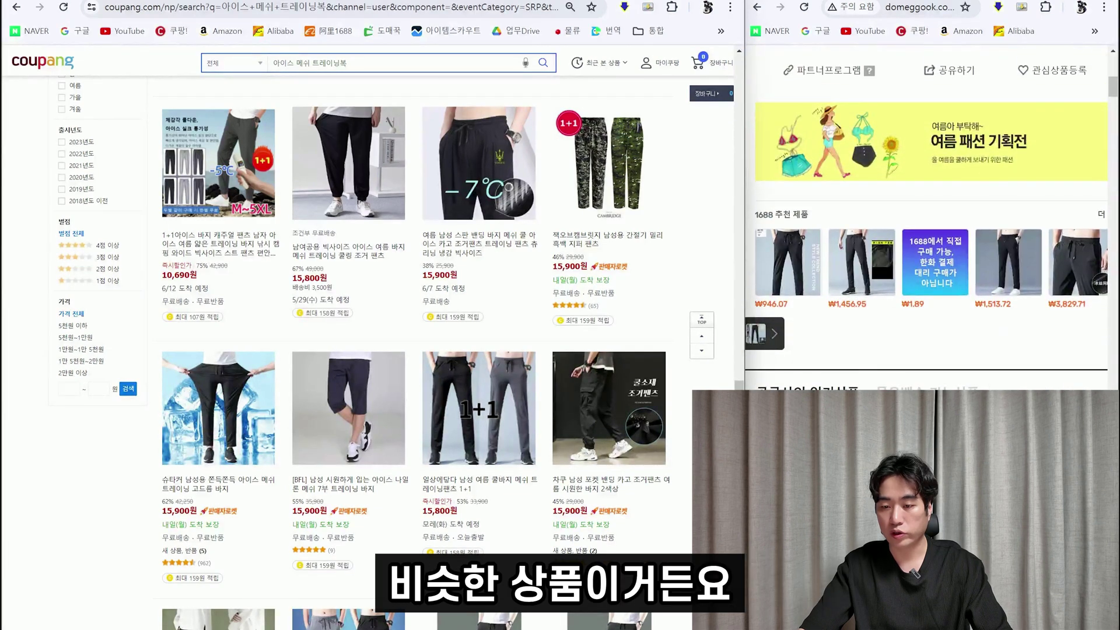
pyautogui.scroll(8, 805, 280)
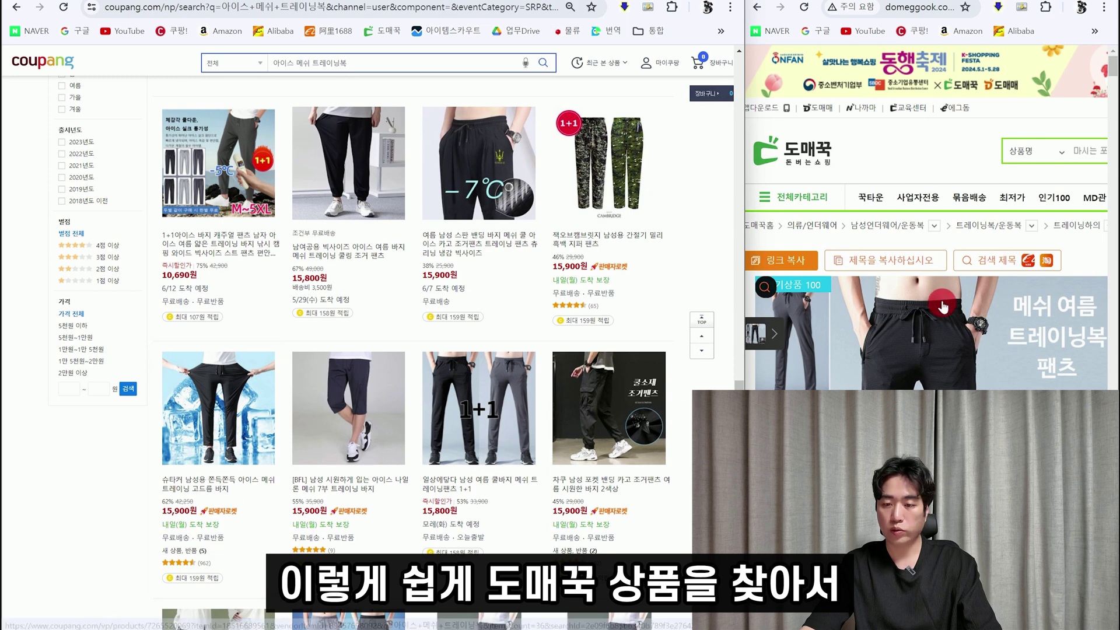
pyautogui.moveTo(905, 4); pyautogui.dragTo(480, 1)
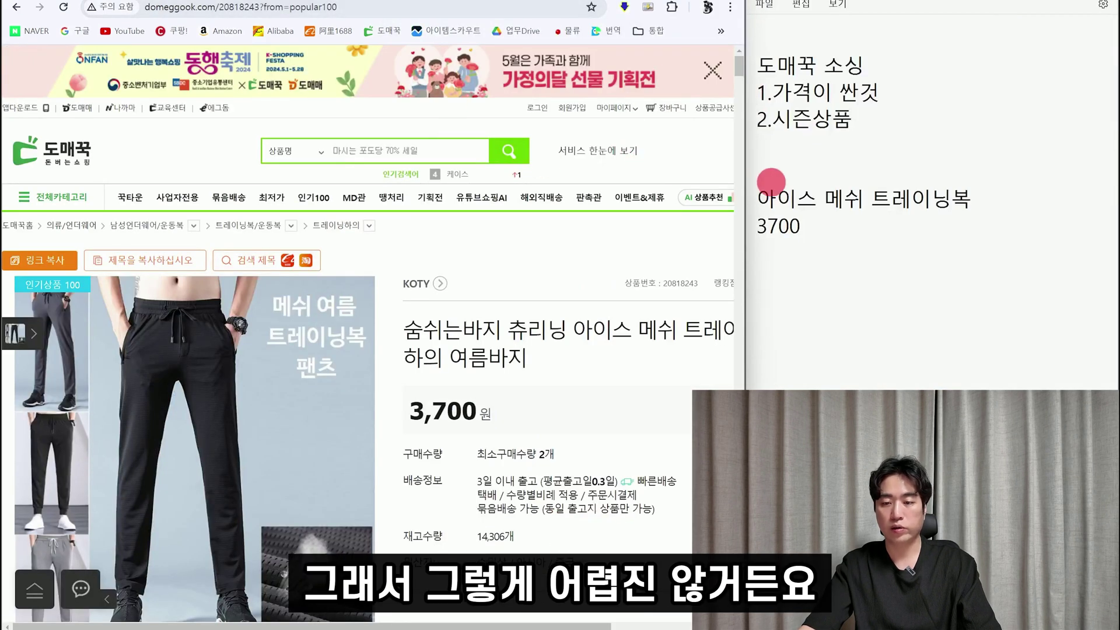
# Step: Switch to the Excel margin sheet and set the 원가(도매가) in the NEW그로스 block under the 쿠팡 윙 block to 3700
pyautogui.click(810, 222)
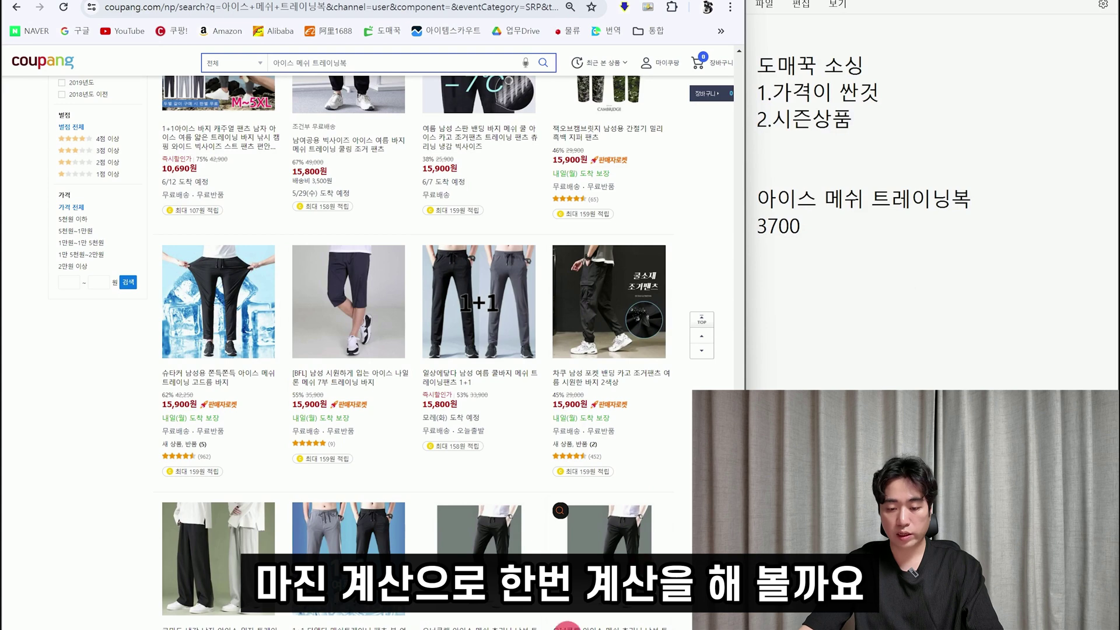
pyautogui.hotkey('alt', 'Tab')
pyautogui.click(928, 318)
pyautogui.click(882, 358)
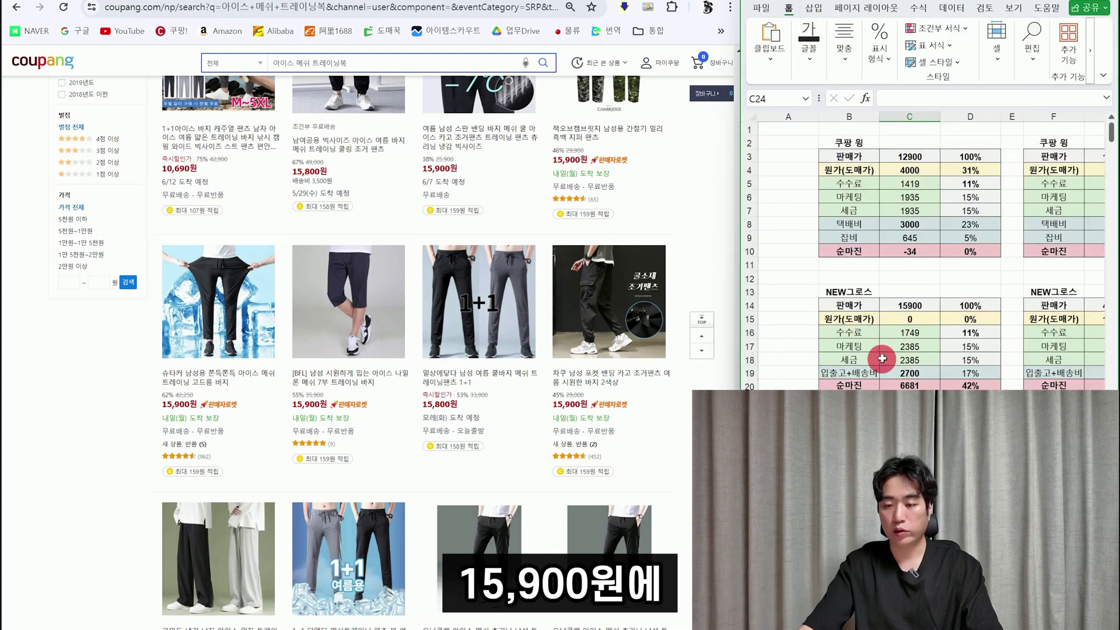
pyautogui.write('3700')
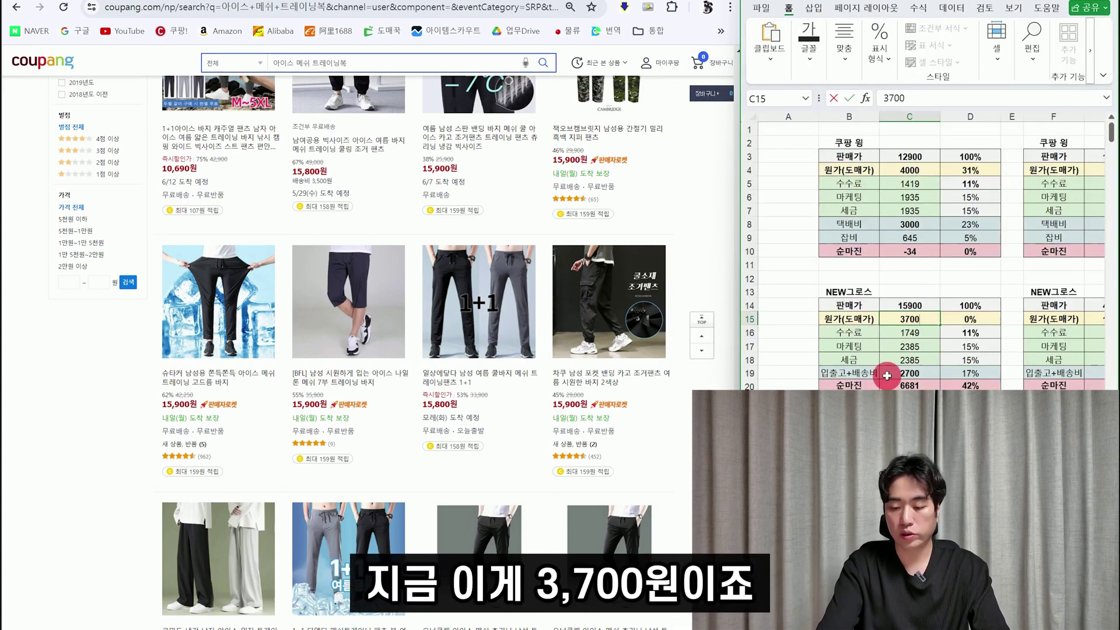
pyautogui.press('Return')
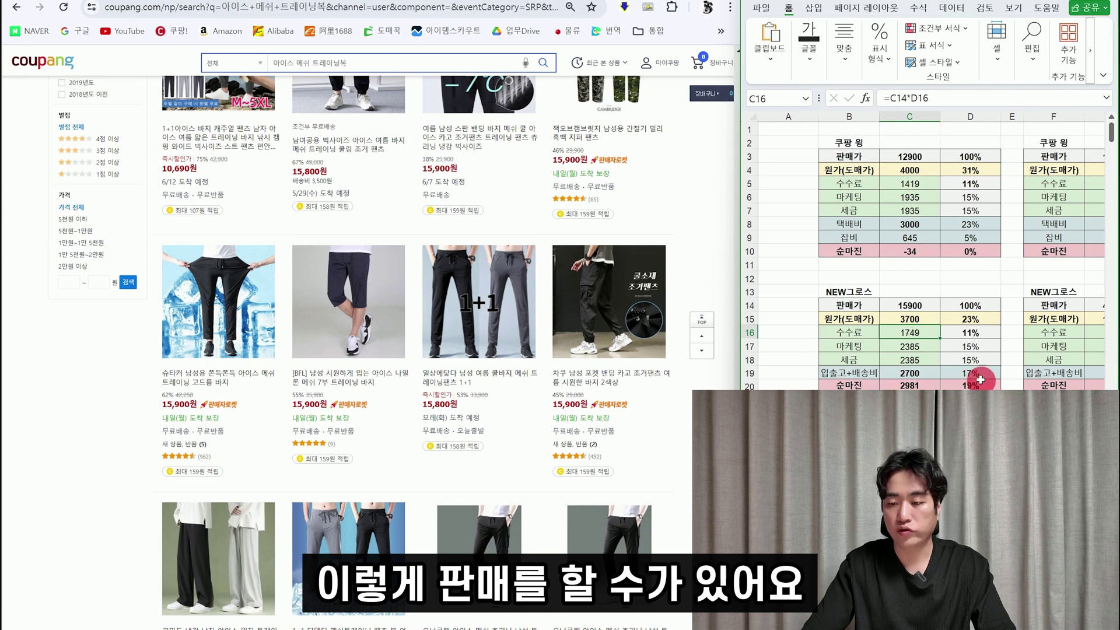
# Step: Review the 마케팅, 세금 and 순마진 rows of that NEW그로스 block by highlighting each one
pyautogui.moveTo(834, 345); pyautogui.dragTo(957, 340)
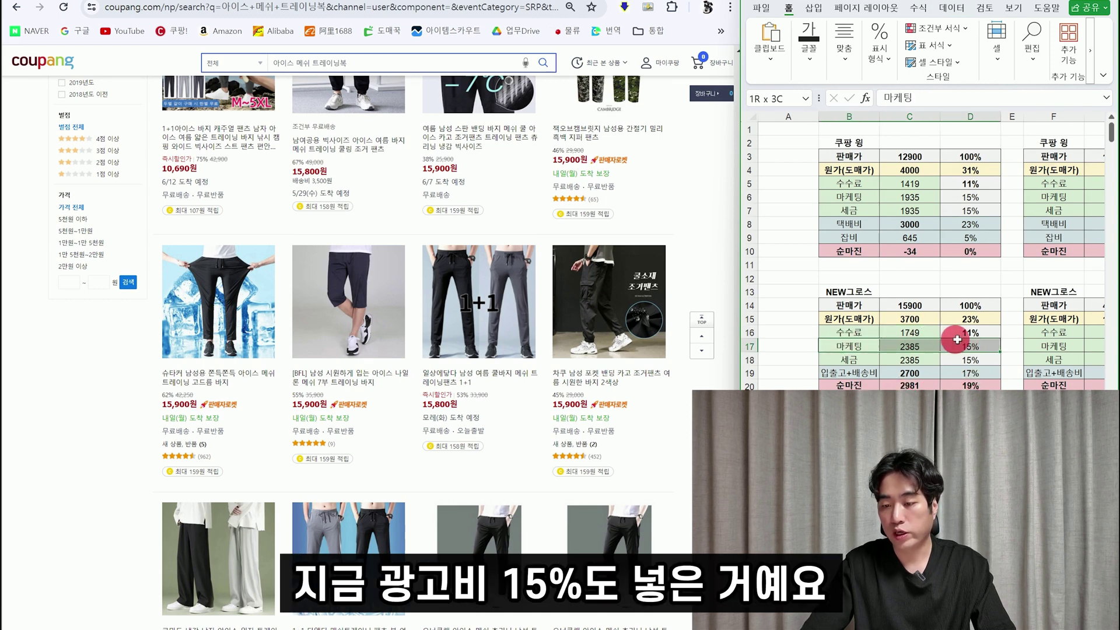
pyautogui.moveTo(845, 361); pyautogui.dragTo(978, 357)
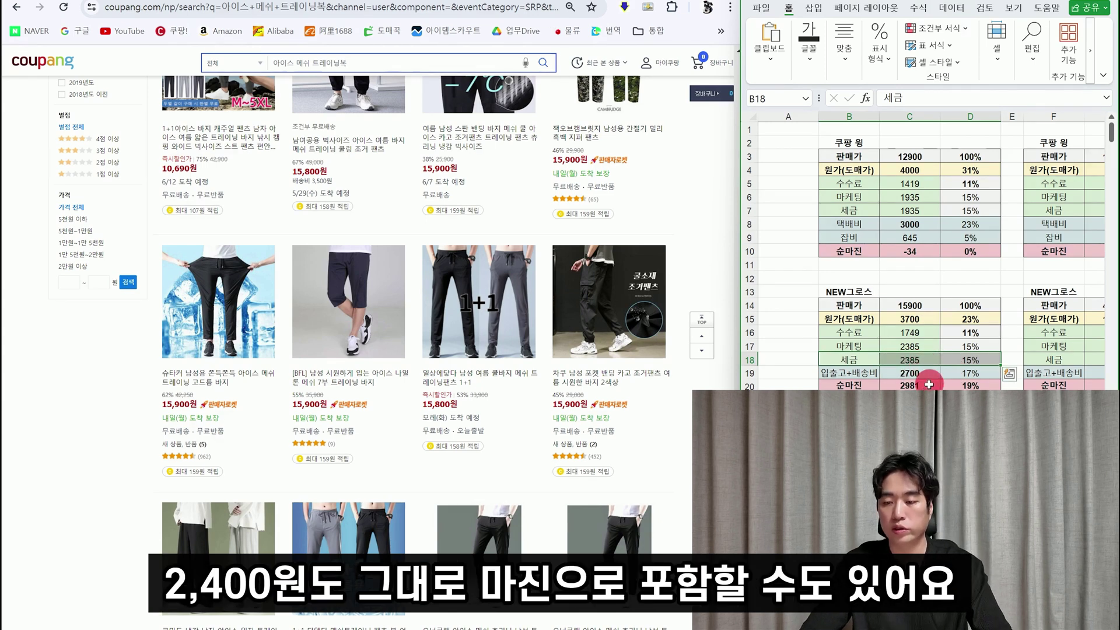
pyautogui.moveTo(851, 369); pyautogui.dragTo(834, 346)
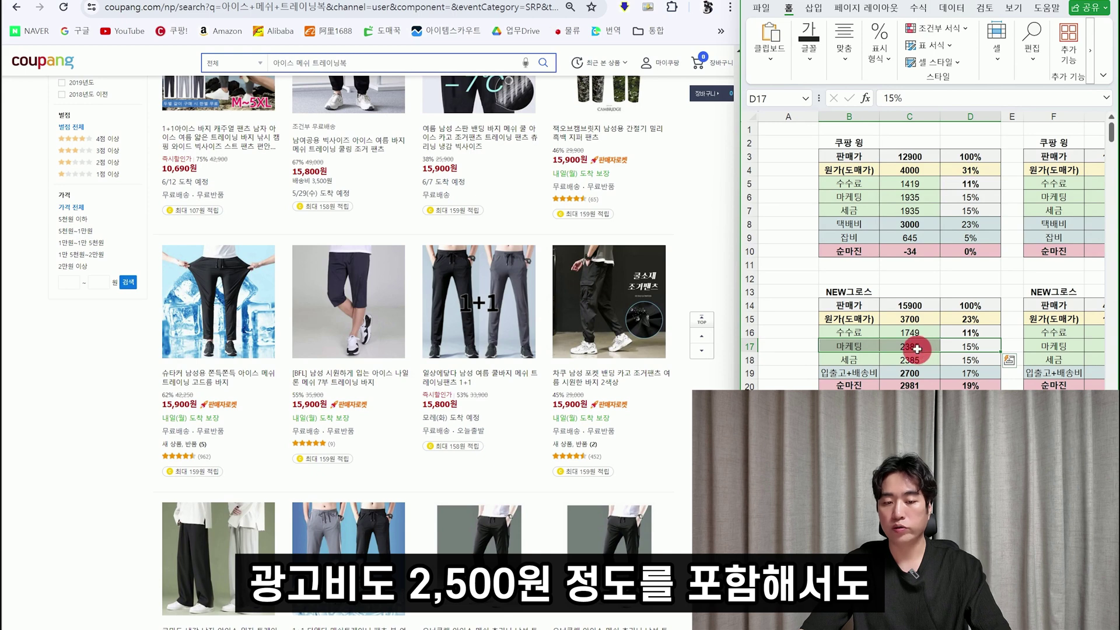
pyautogui.moveTo(879, 384); pyautogui.dragTo(911, 386)
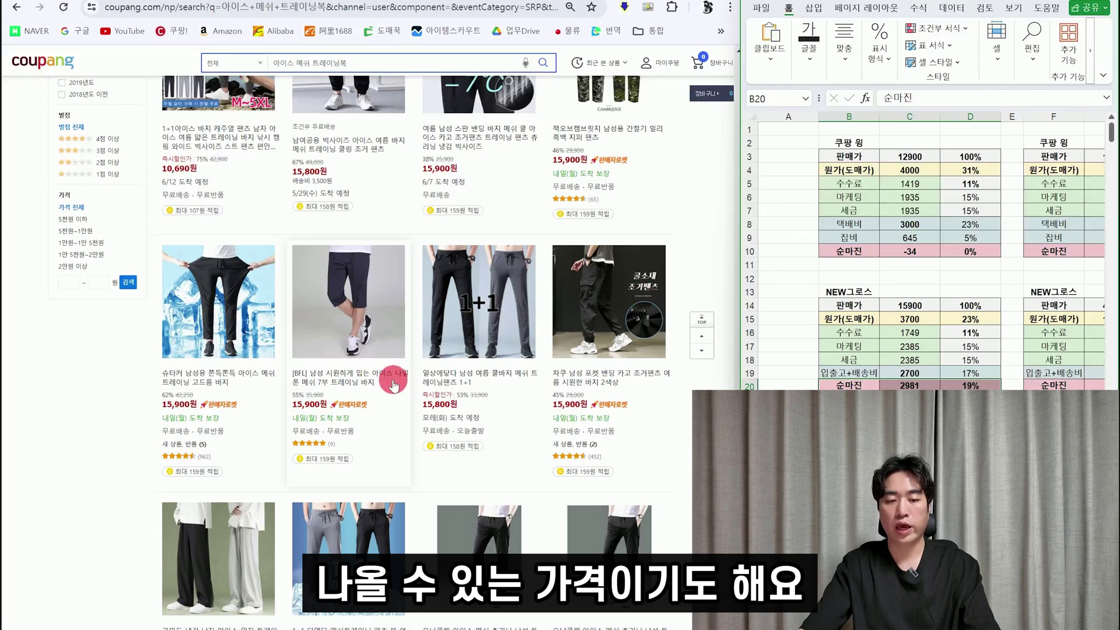
# Step: Try a 판매가 of 14900 in the NEW그로스 block
pyautogui.click(927, 309)
pyautogui.write('1')
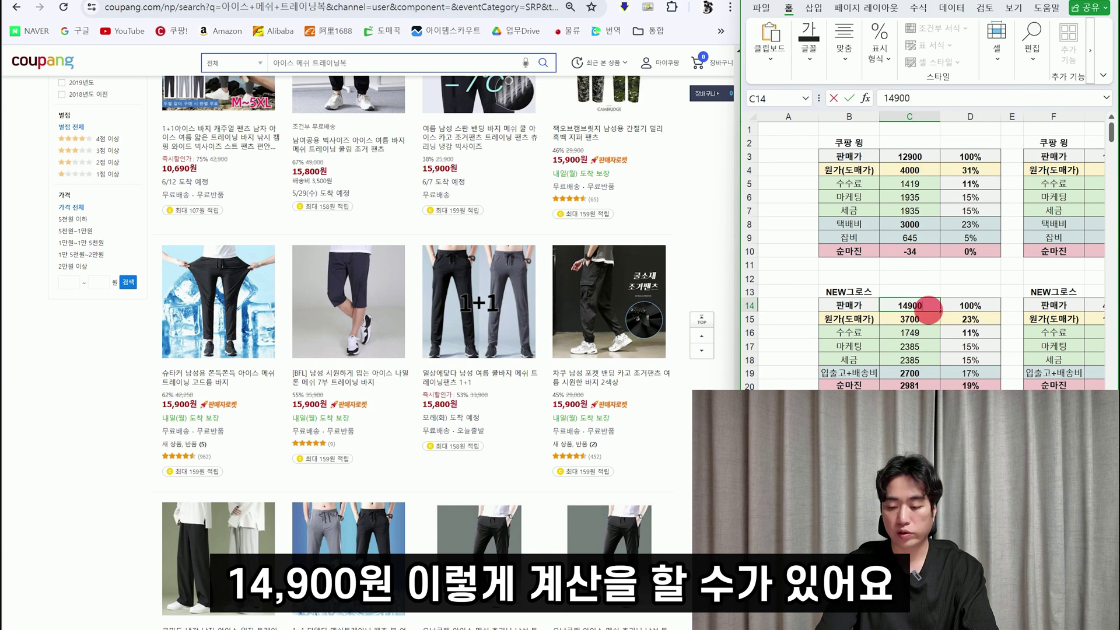
pyautogui.press('Return')
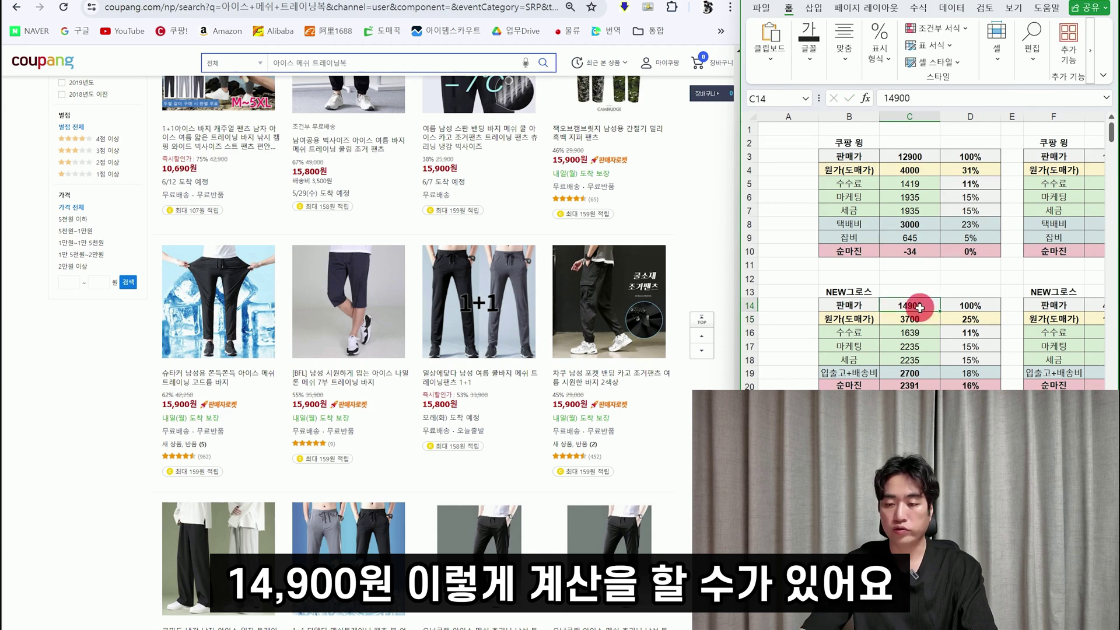
# Step: Set the NEW그로스 block's 판매가 to 13900 and highlight its 순마진 row
pyautogui.write('1390')
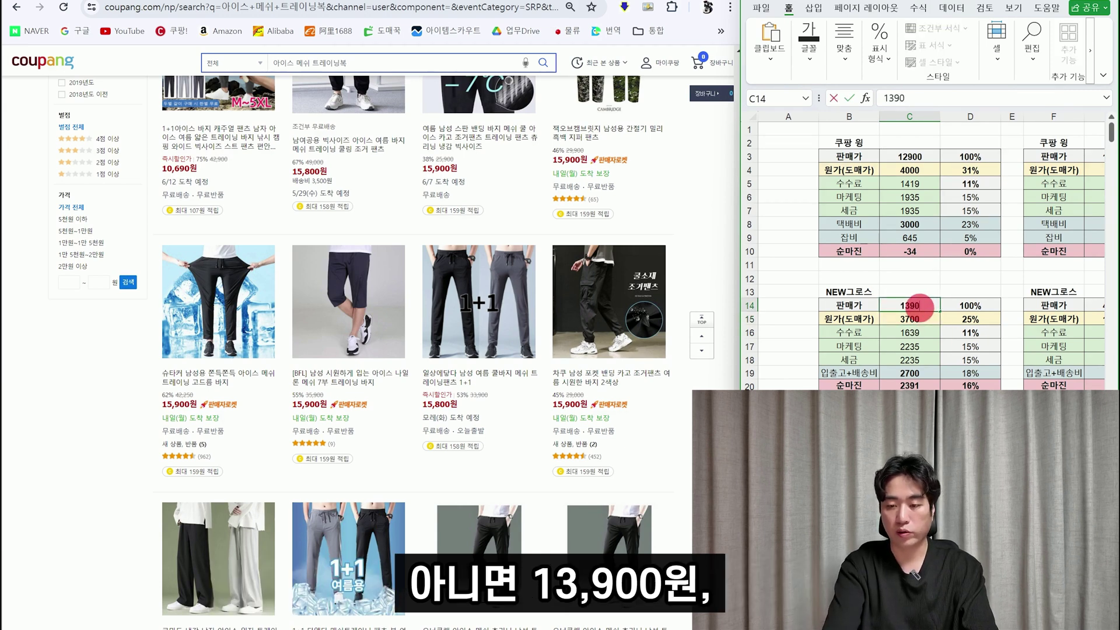
pyautogui.write('0')
pyautogui.press('Return')
pyautogui.moveTo(970, 385); pyautogui.dragTo(857, 385)
pyautogui.click(909, 425)
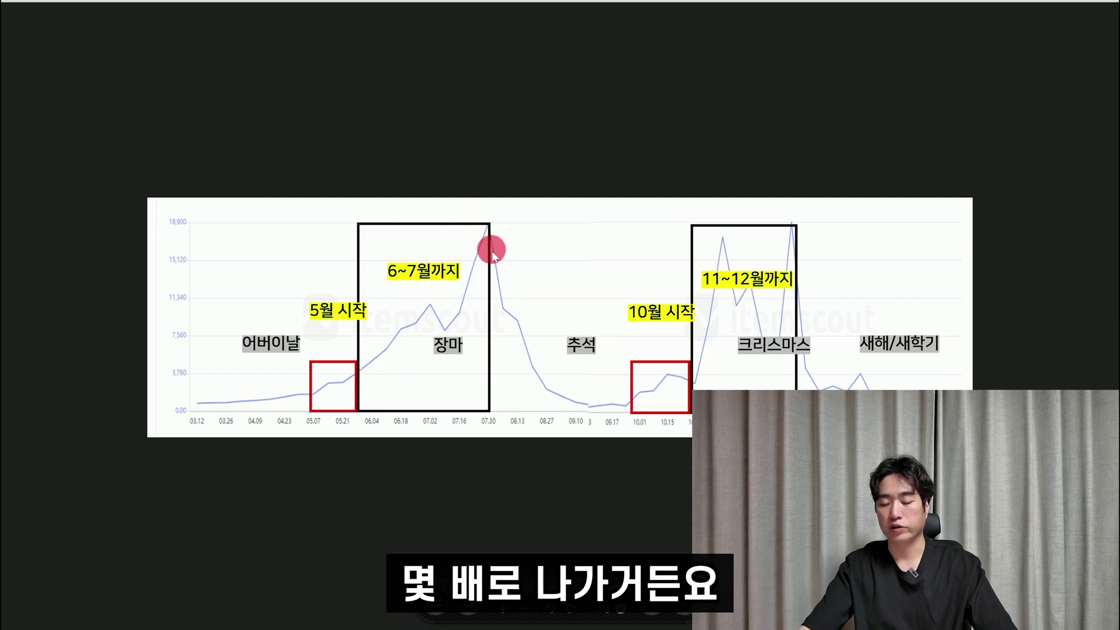
# Step: Close the seasonal trend chart and check the NEW그로스 block's 순마진 and 판매가 rows
pyautogui.press('Escape')
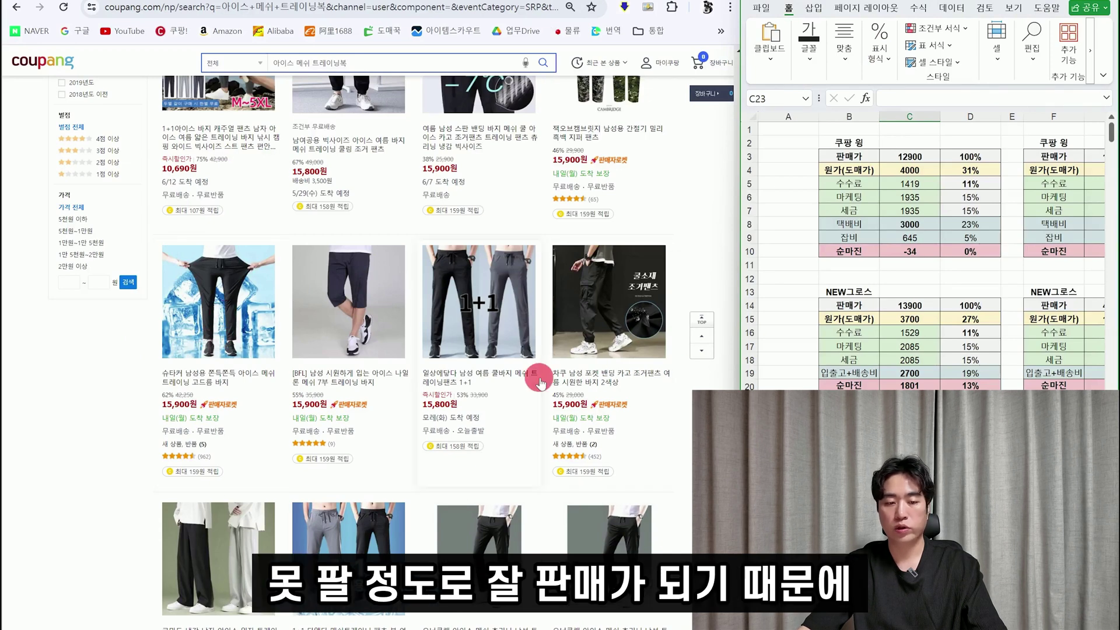
pyautogui.click(979, 386)
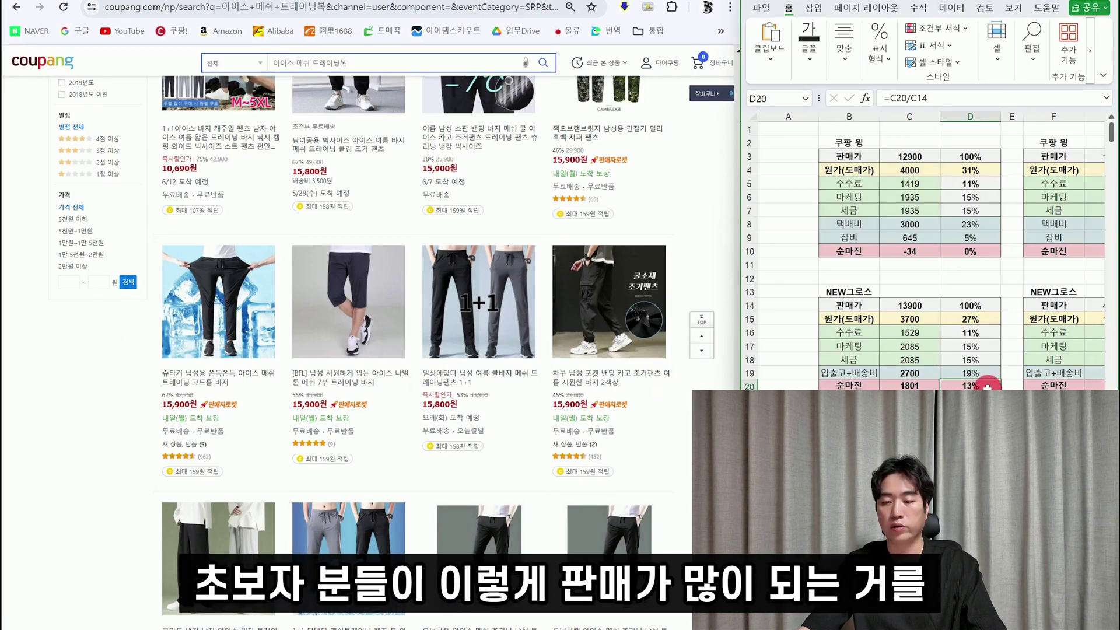
pyautogui.moveTo(987, 386); pyautogui.dragTo(911, 386)
pyautogui.moveTo(968, 305); pyautogui.dragTo(843, 305)
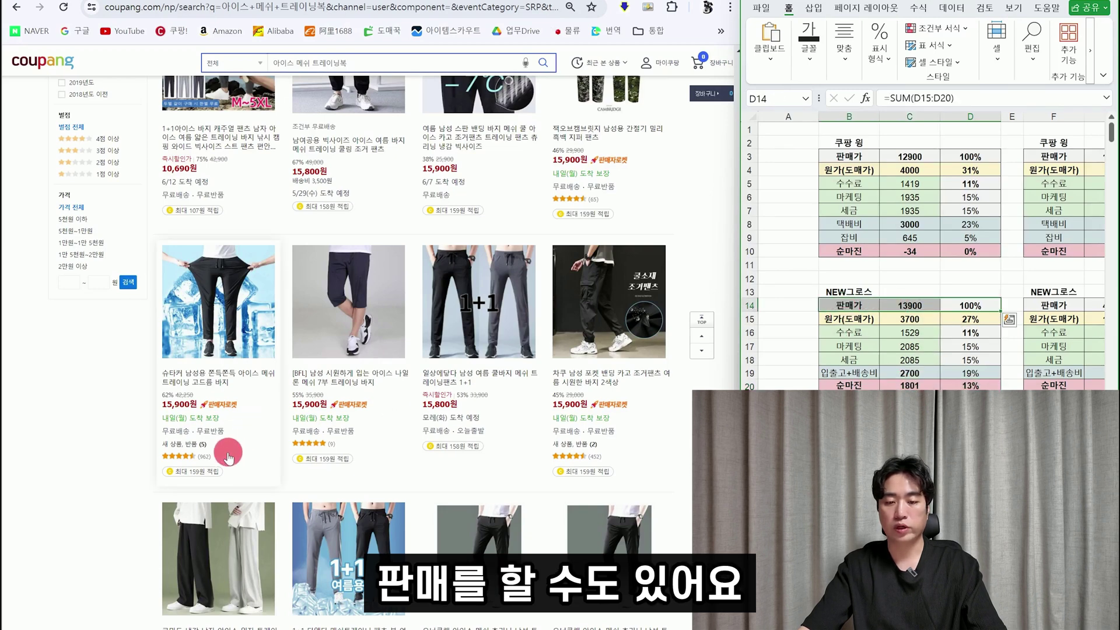
# Step: Browse back up the Coupang results to check the competing training pants' thumbnails and prices
pyautogui.scroll(15, 512, 398)
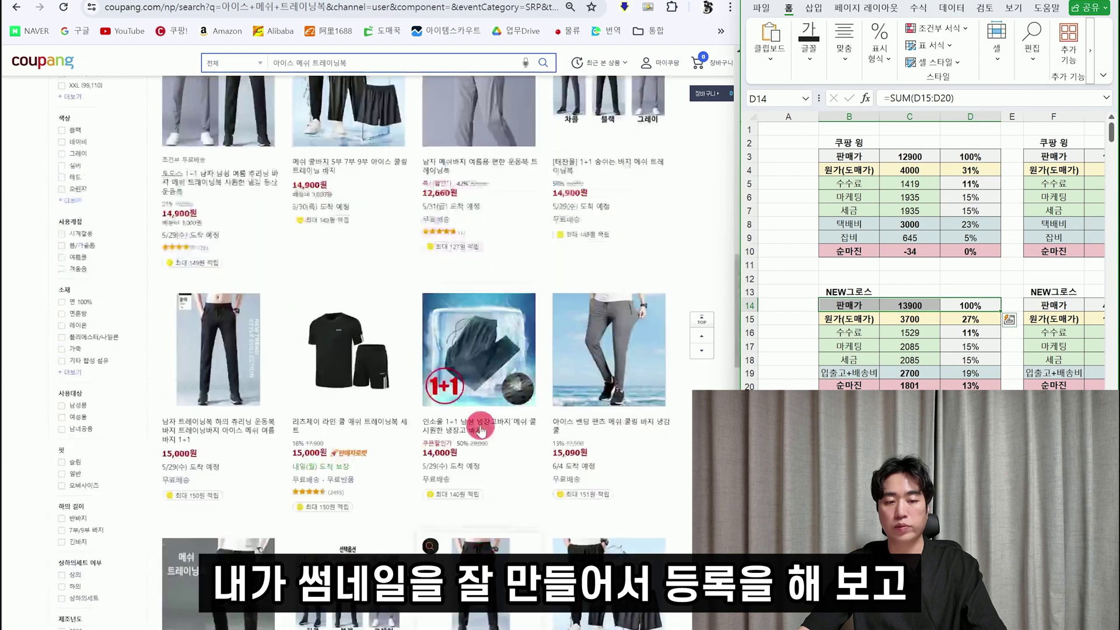
pyautogui.scroll(3, 472, 408)
pyautogui.scroll(-5, 496, 364)
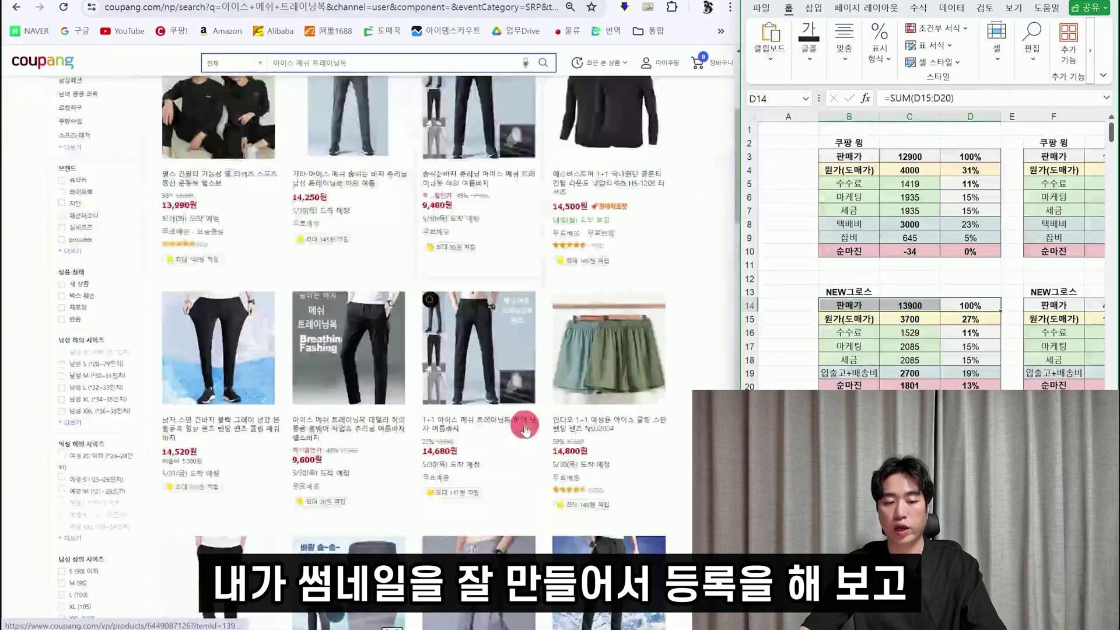
# Step: Re-examine the 판매가 cell and the cost breakdown of the NEW그로스 block without changing any values
pyautogui.click(909, 413)
pyautogui.click(954, 332)
pyautogui.click(909, 304)
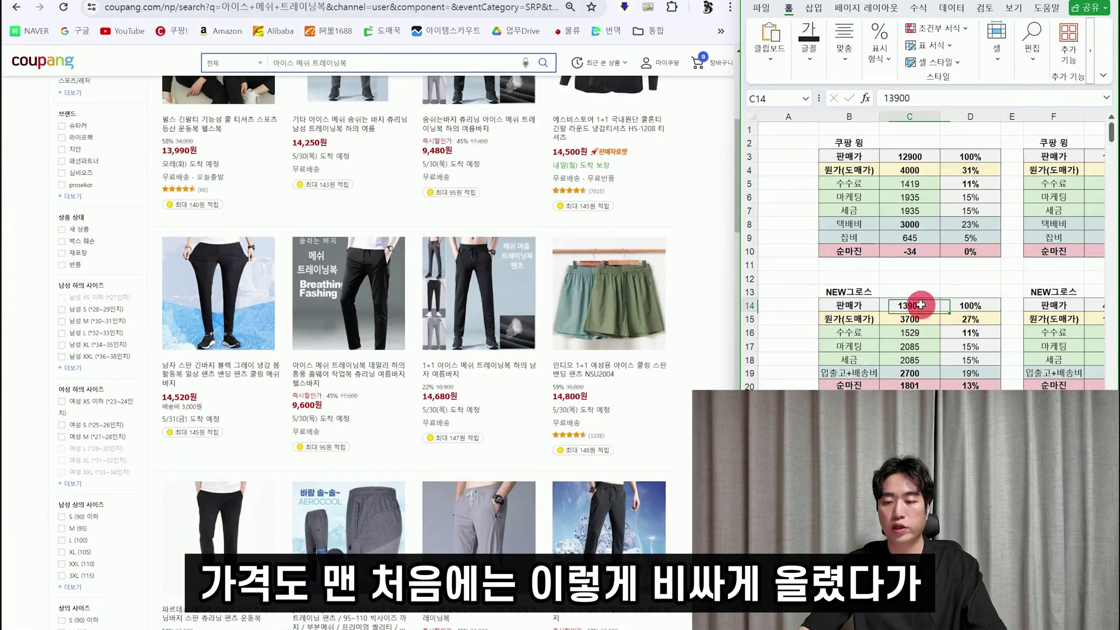
pyautogui.doubleClick(909, 305)
pyautogui.press('Escape')
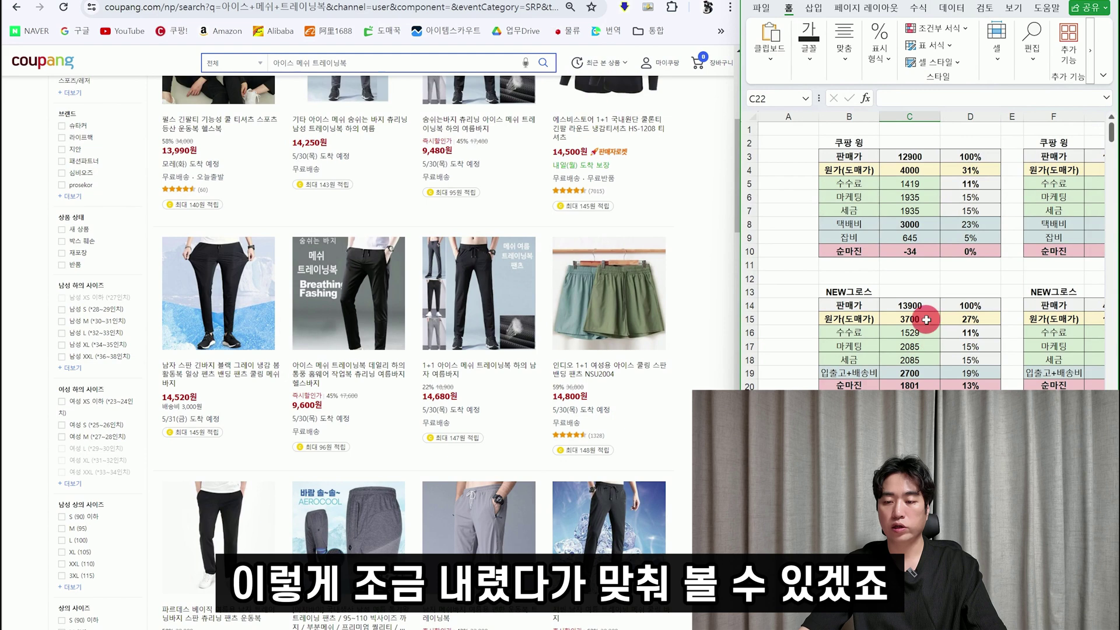
pyautogui.moveTo(949, 352); pyautogui.dragTo(833, 301)
pyautogui.click(982, 387)
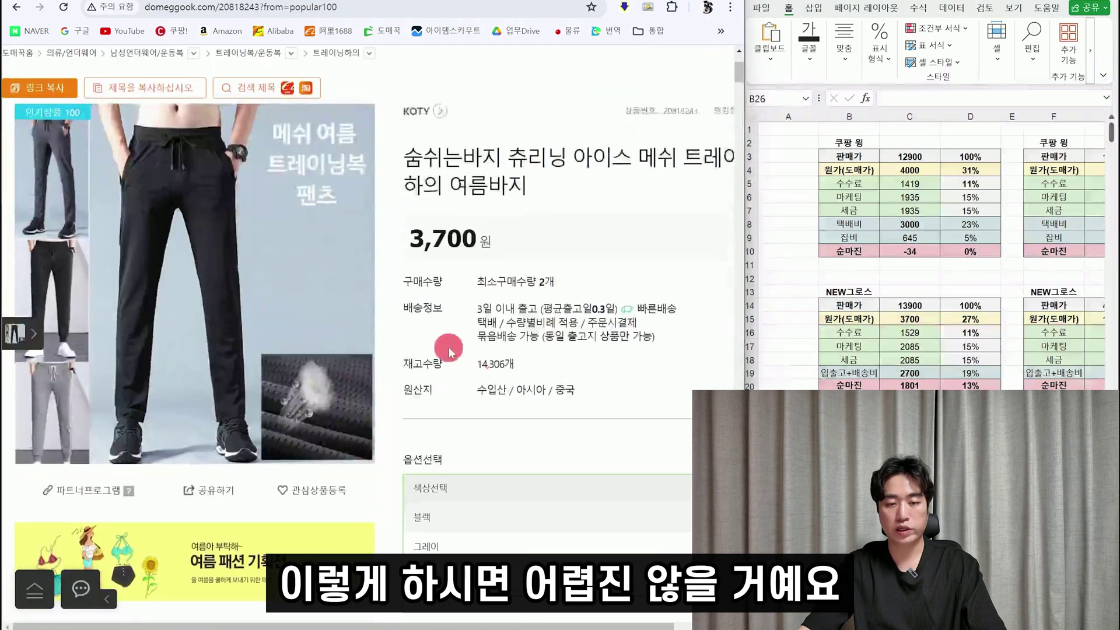
# Step: Return to the 도매꾹 main page and delete the 아이스 메쉬 트레이닝복 and 3700 lines from the sourcing notes
pyautogui.scroll(5, 382, 236)
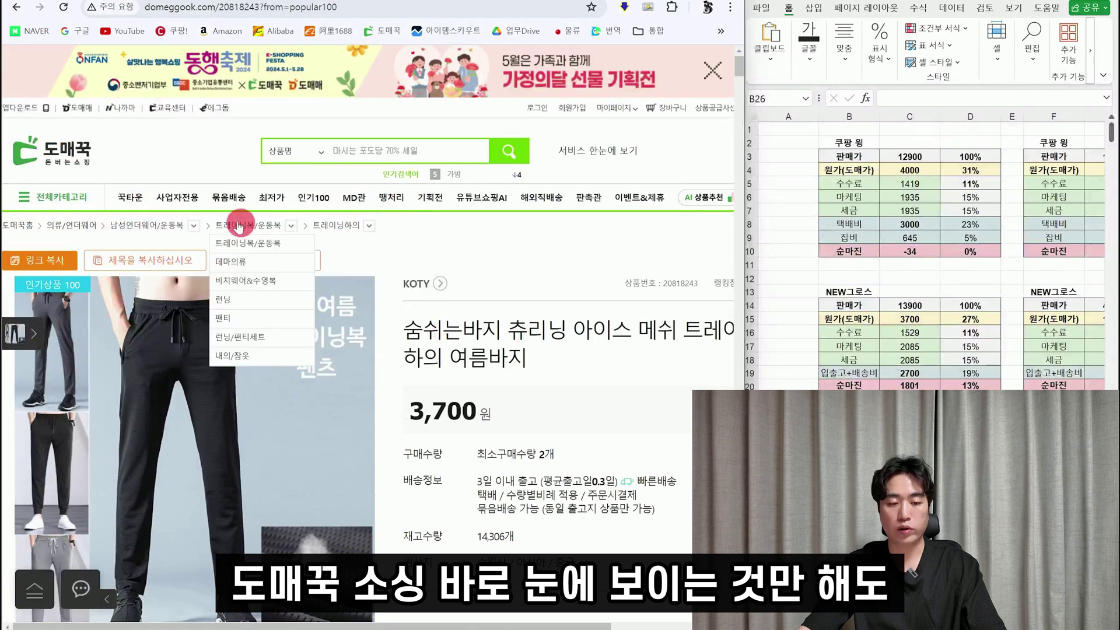
pyautogui.click(80, 150)
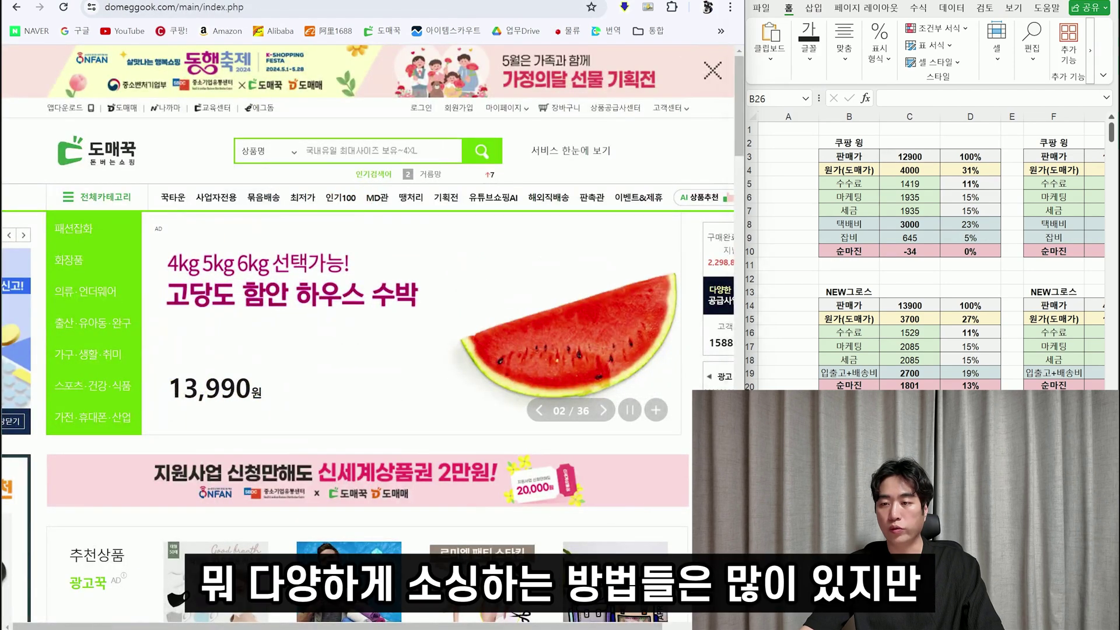
pyautogui.hotkey('alt', 'Tab')
pyautogui.moveTo(821, 225); pyautogui.dragTo(749, 187)
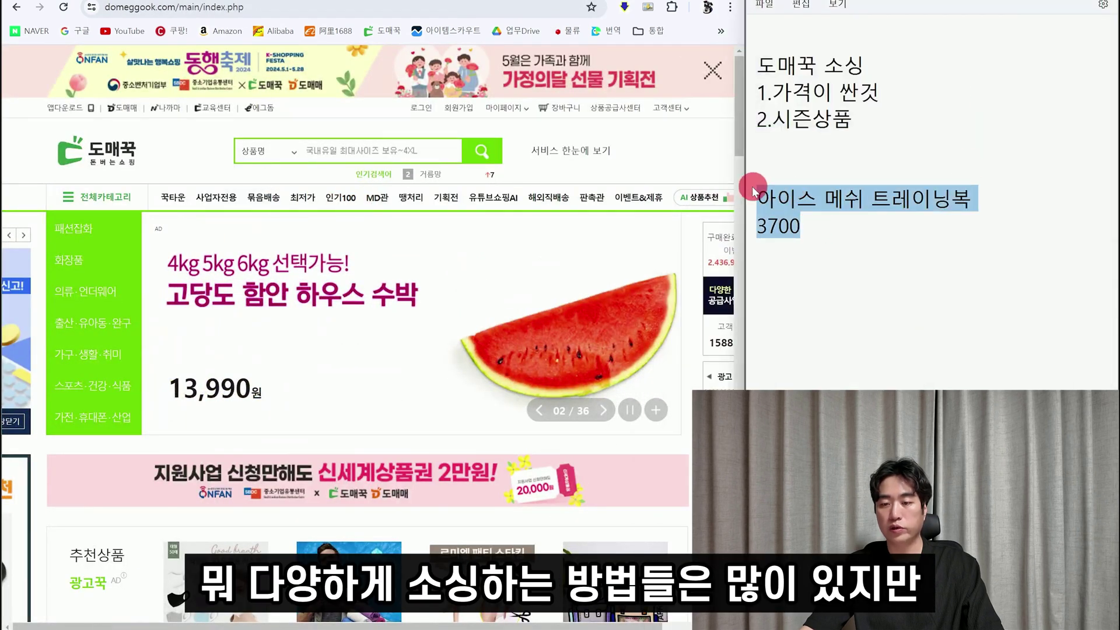
pyautogui.press('BackSpace')
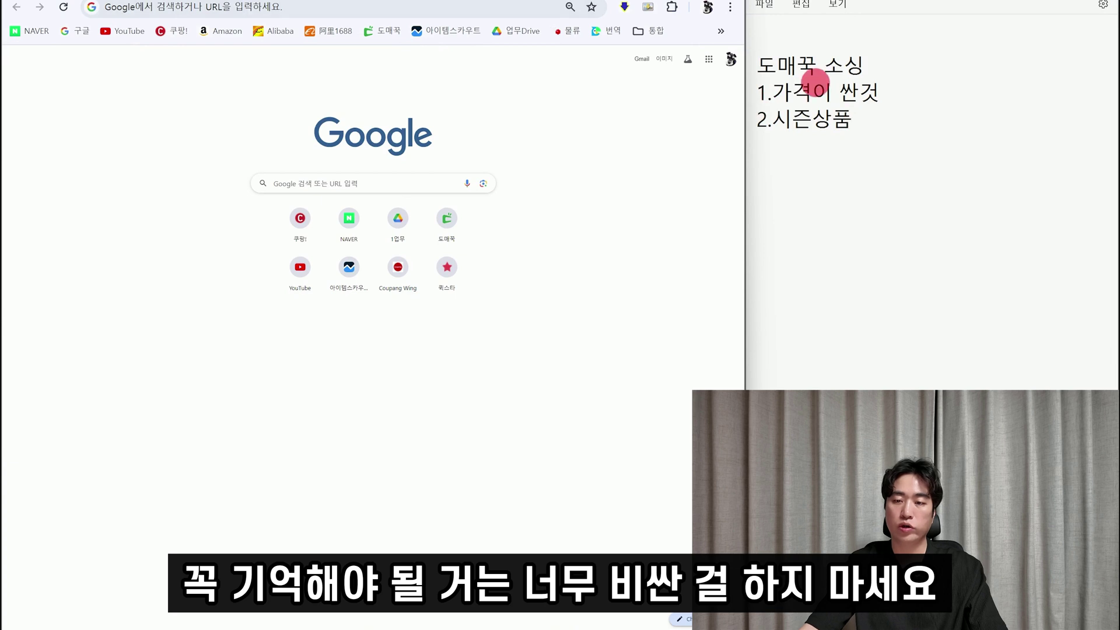
# Step: Highlight the two sourcing criteria in the notes, and add the line 초보상품 추천 below 2.시즌상품
pyautogui.moveTo(881, 92); pyautogui.dragTo(758, 89)
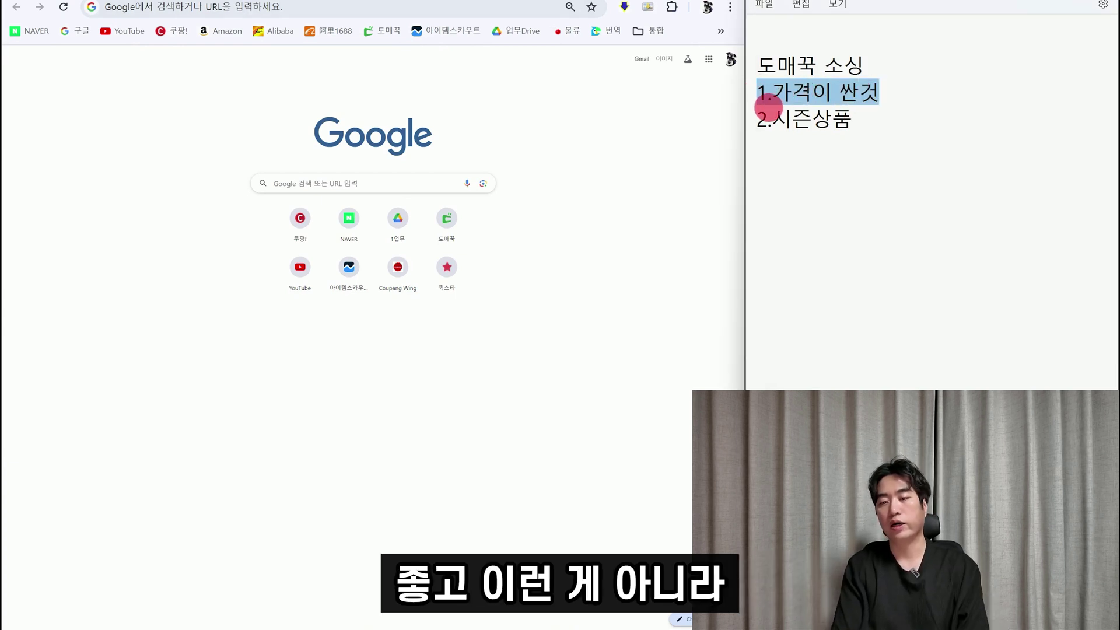
pyautogui.moveTo(849, 120); pyautogui.dragTo(756, 117)
pyautogui.click(807, 155)
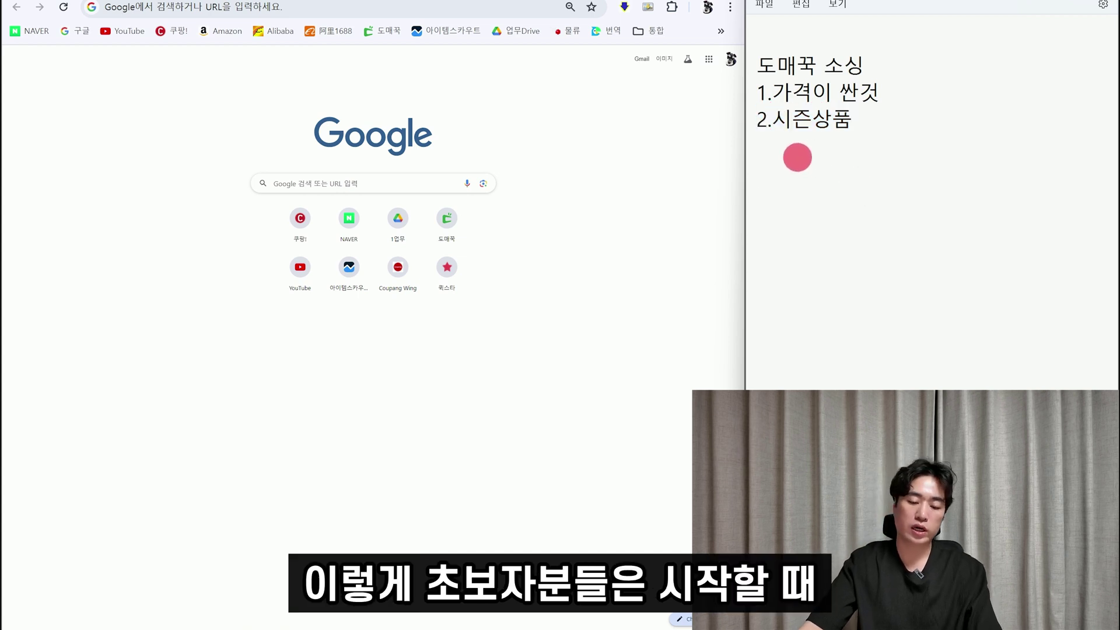
pyautogui.write('초보상품')
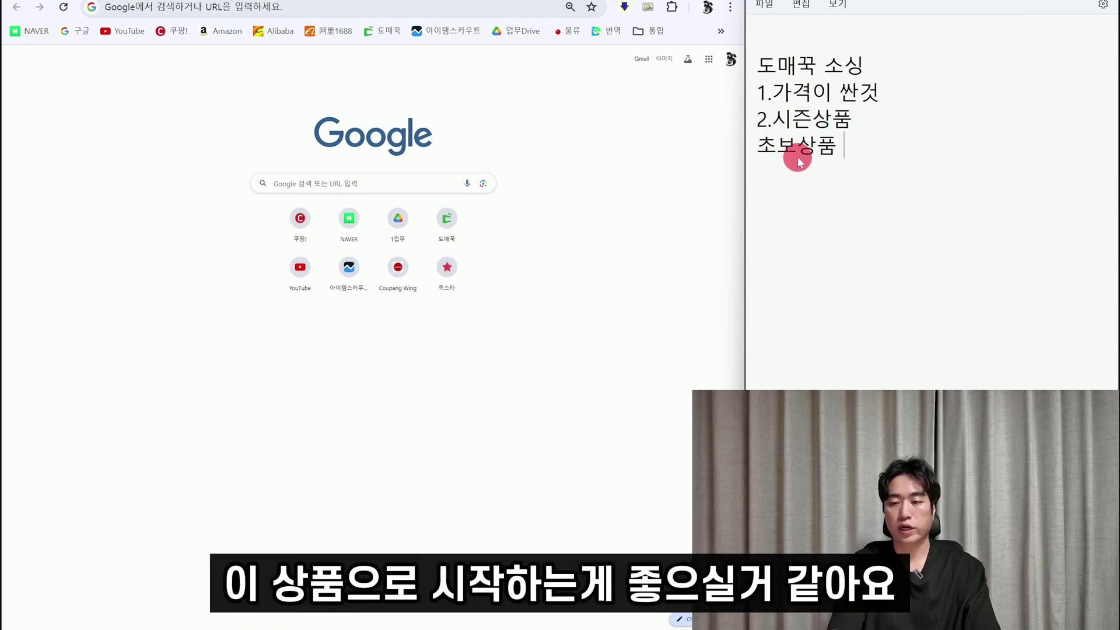
pyautogui.write(' 추천')
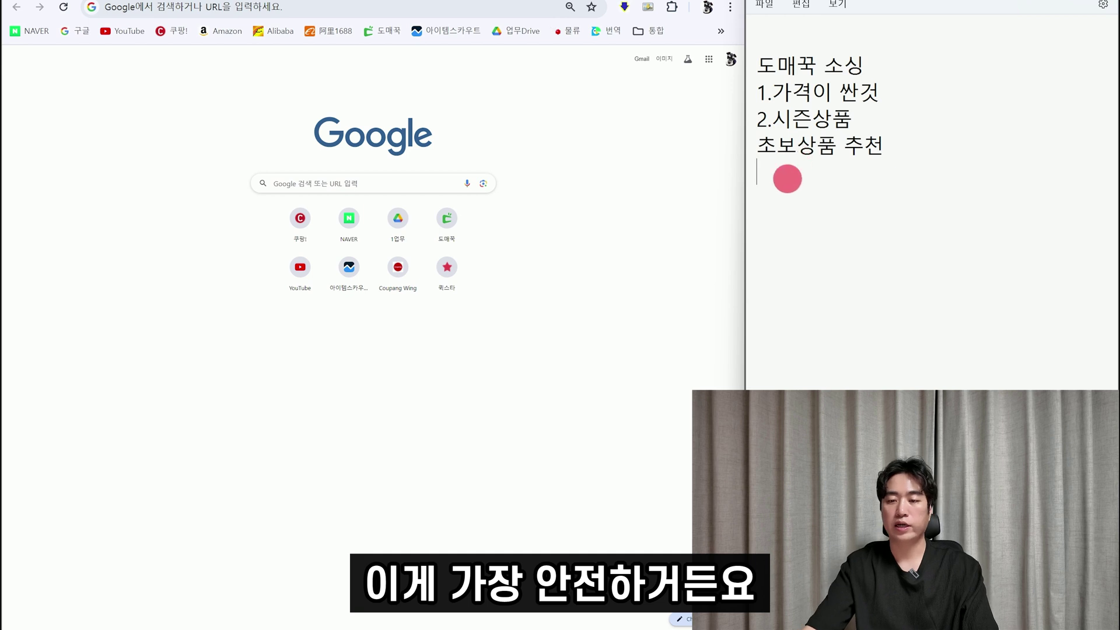
# Step: Review the 시즌상품, 가격이 싼것 and 도매꾹 소싱 lines of the notes by highlighting each, and clear the selection
pyautogui.moveTo(852, 119); pyautogui.dragTo(758, 120)
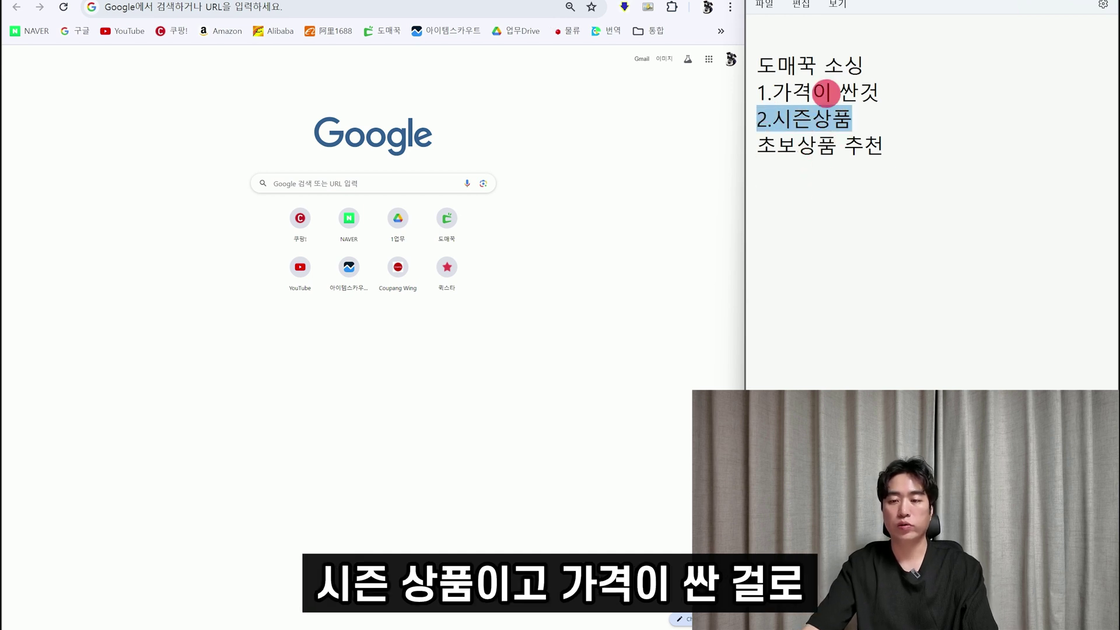
pyautogui.moveTo(878, 93); pyautogui.dragTo(758, 93)
pyautogui.moveTo(865, 65); pyautogui.dragTo(744, 68)
pyautogui.click(944, 160)
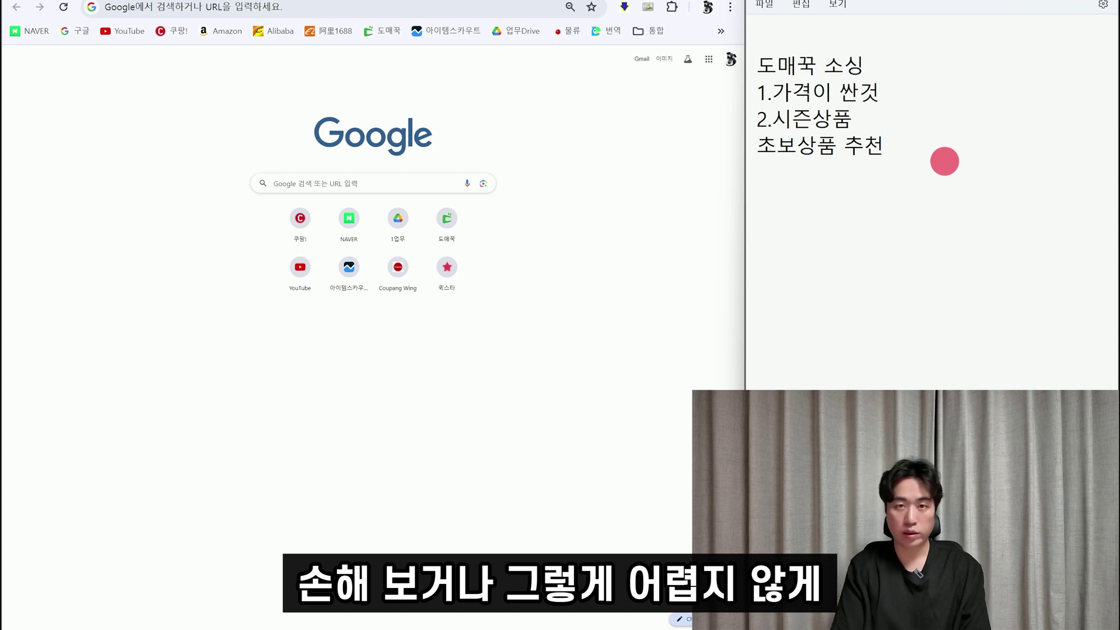